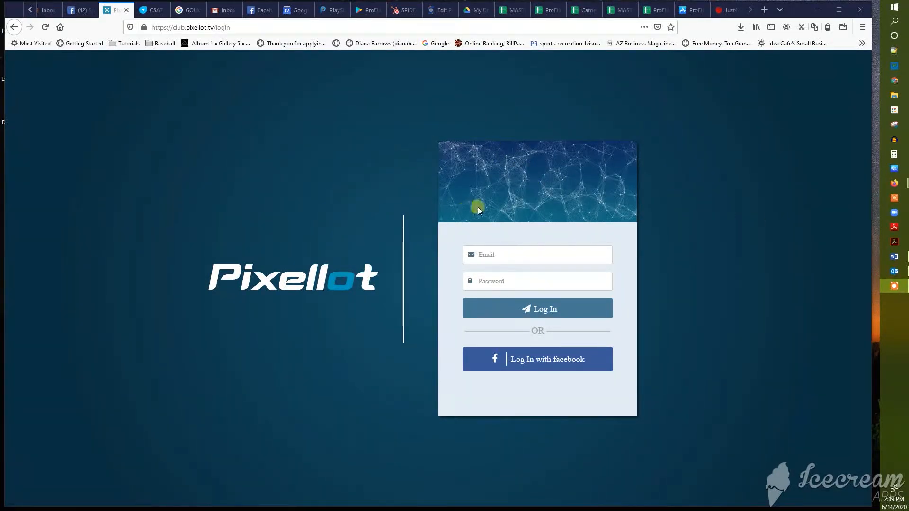
Step: Log in with the saved admin account's e-mail and password, and open the form for a new event
{"action": "left_click", "coordinate": [491, 254]}
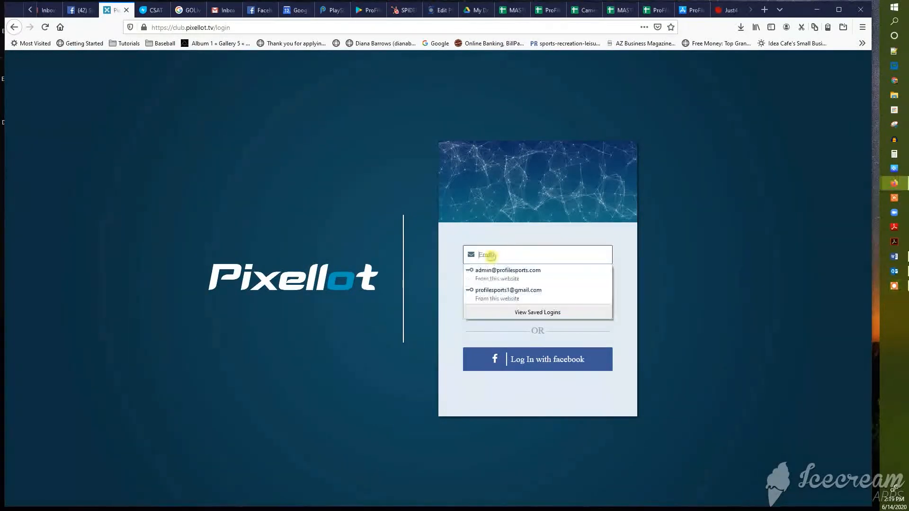
{"action": "left_click", "coordinate": [489, 273]}
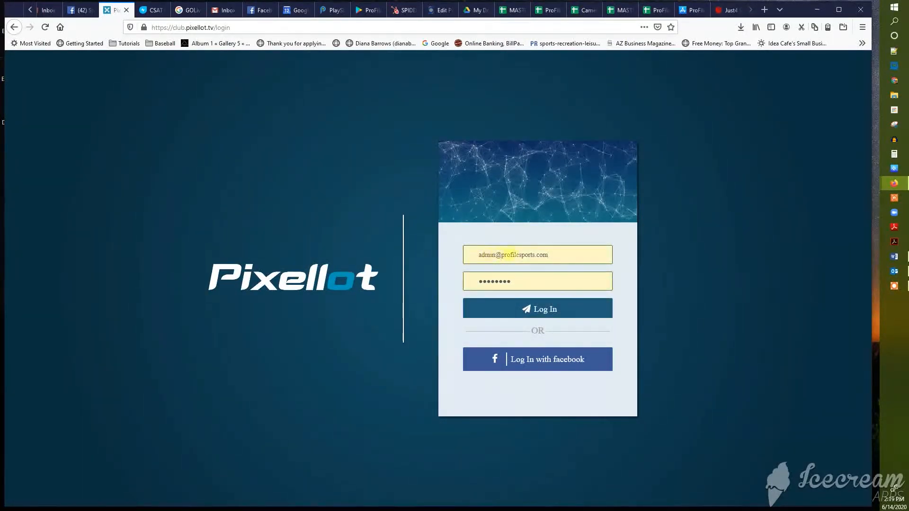
{"action": "left_click", "coordinate": [554, 311]}
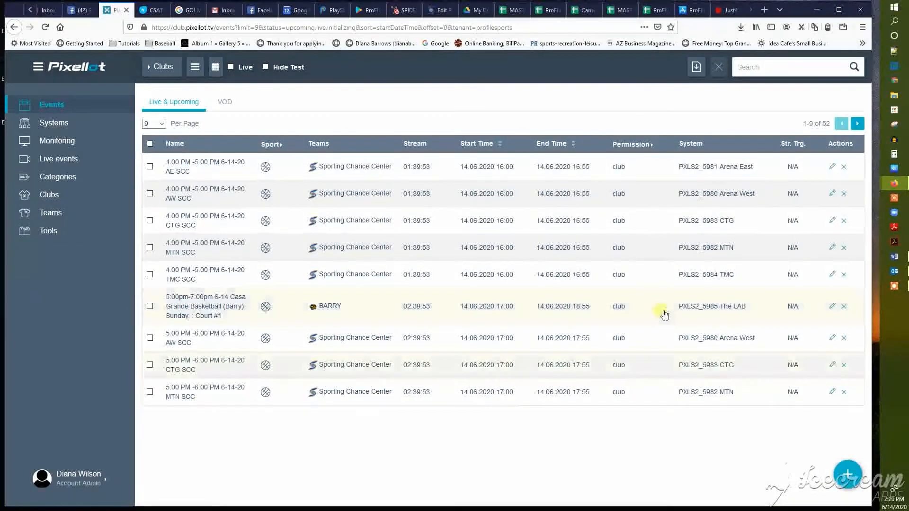
{"action": "left_click", "coordinate": [848, 474]}
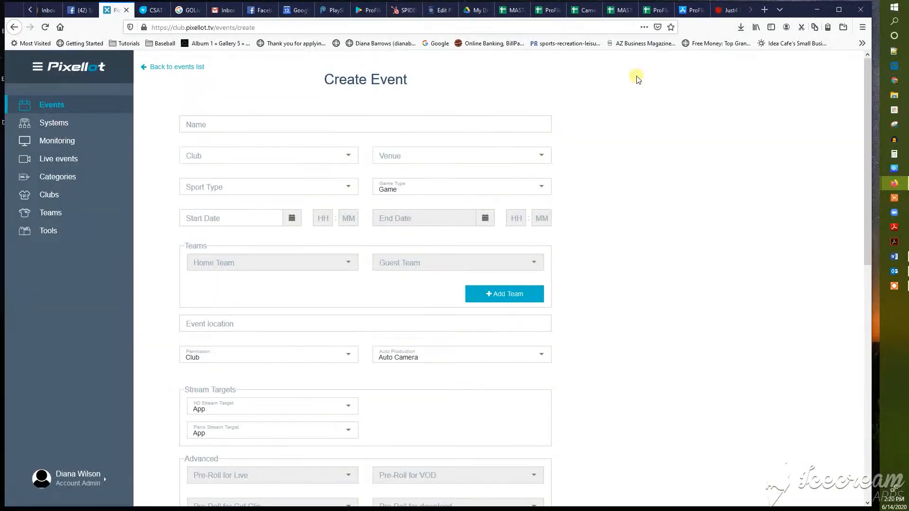
Step: Search the web for Just4sports.com in a new browser tab and open the Just4 Sports website
{"action": "left_click", "coordinate": [765, 10]}
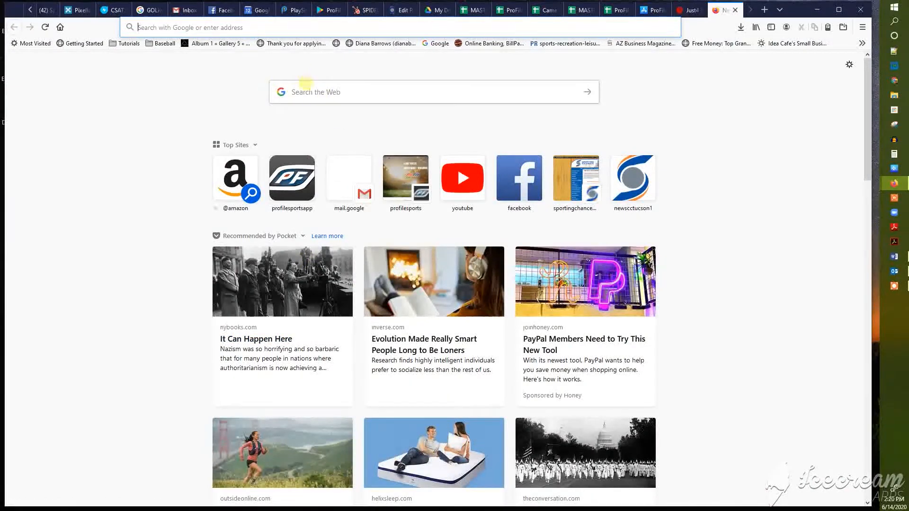
{"action": "left_click", "coordinate": [302, 92]}
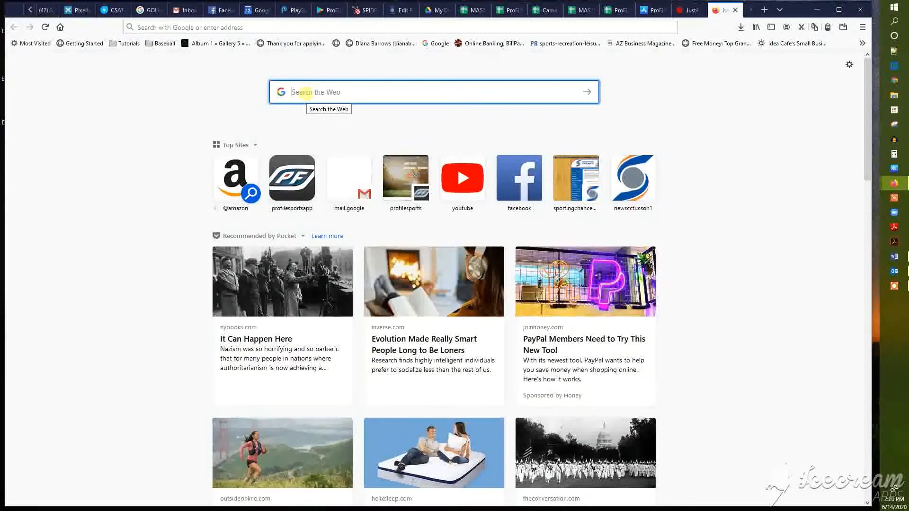
{"action": "type", "text": "Just4sports"}
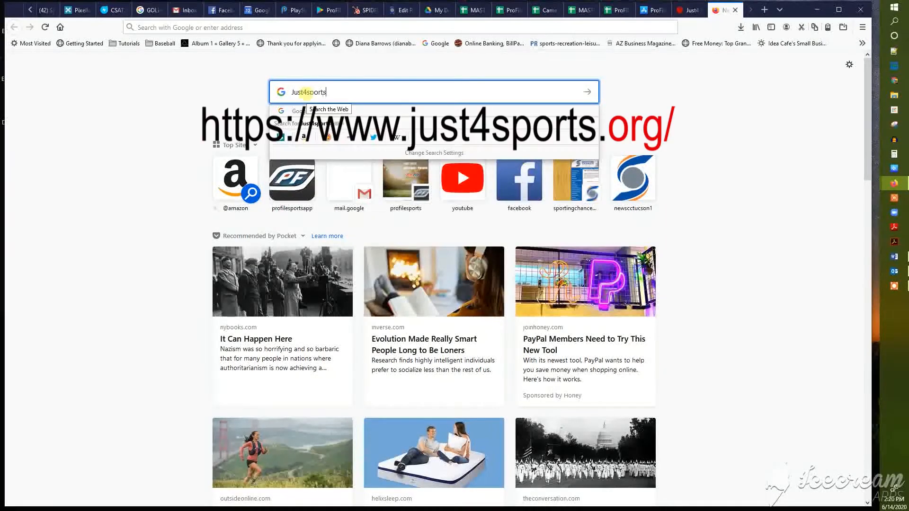
{"action": "type", "text": ".com"}
{"action": "key", "text": "Return"}
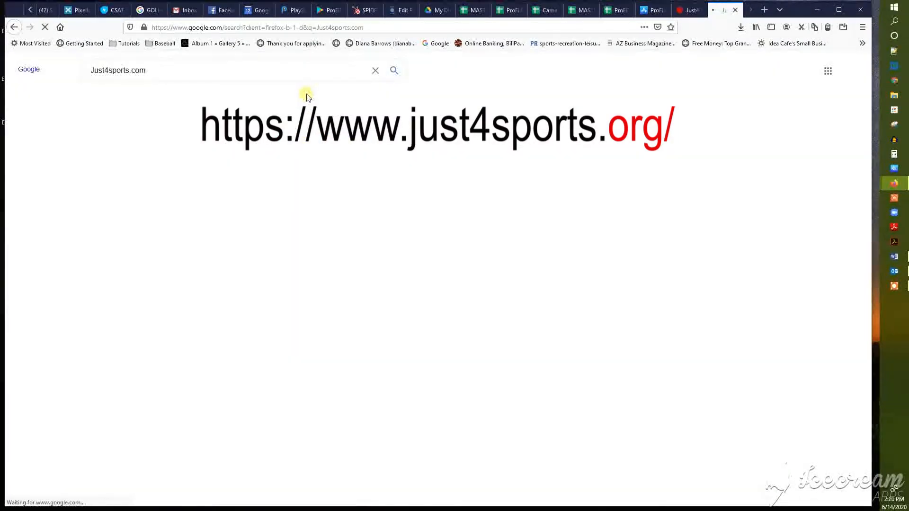
{"action": "left_click", "coordinate": [115, 172]}
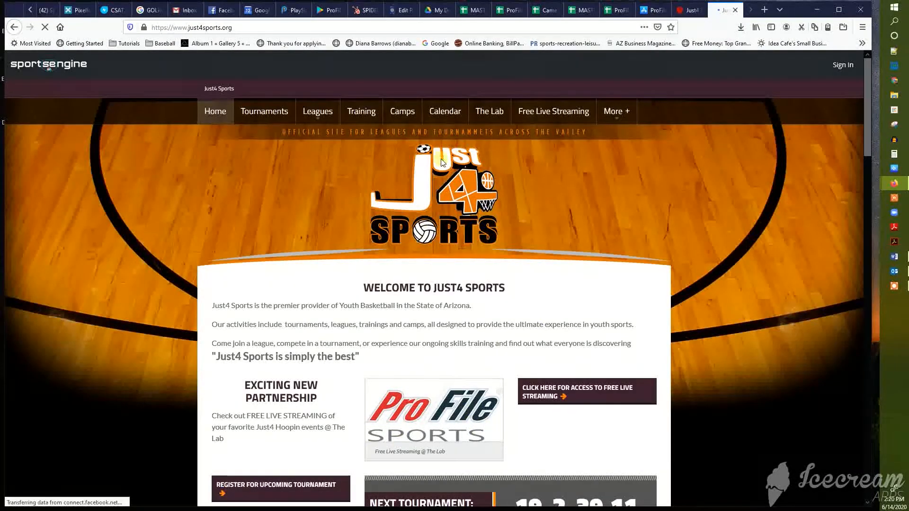
Step: Open the Just4 Sports calendar for June 2020 and show the day view for June 15
{"action": "left_click", "coordinate": [450, 116]}
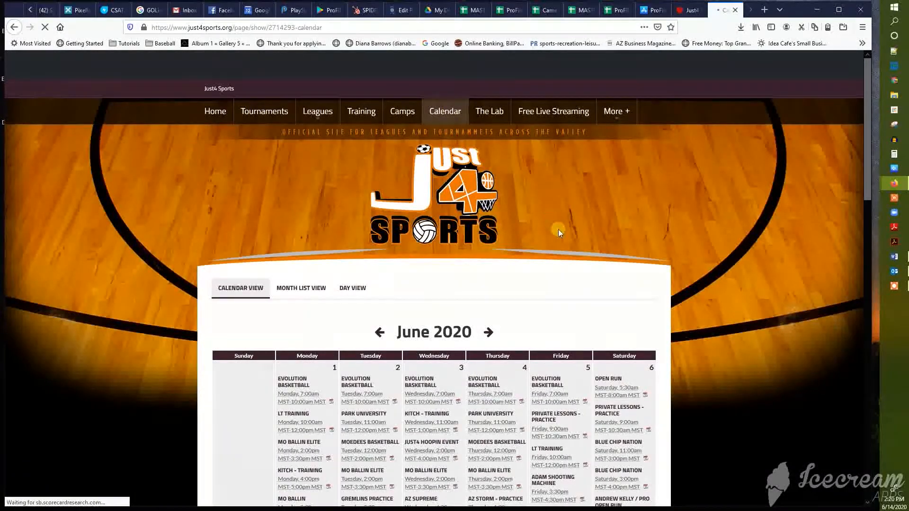
{"action": "scroll", "coordinate": [558, 229], "scroll_direction": "down", "scroll_amount": 2}
{"action": "scroll", "coordinate": [559, 232], "scroll_direction": "down", "scroll_amount": 6}
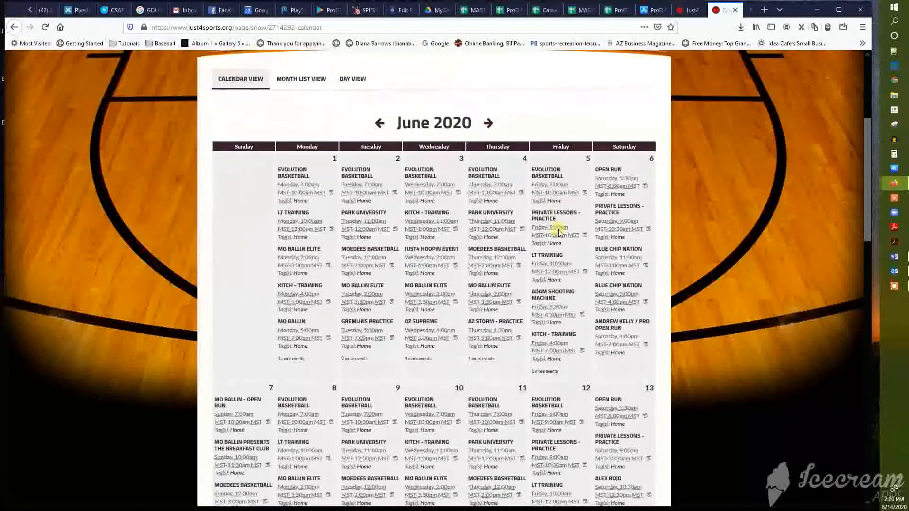
{"action": "scroll", "coordinate": [558, 229], "scroll_direction": "down", "scroll_amount": 5}
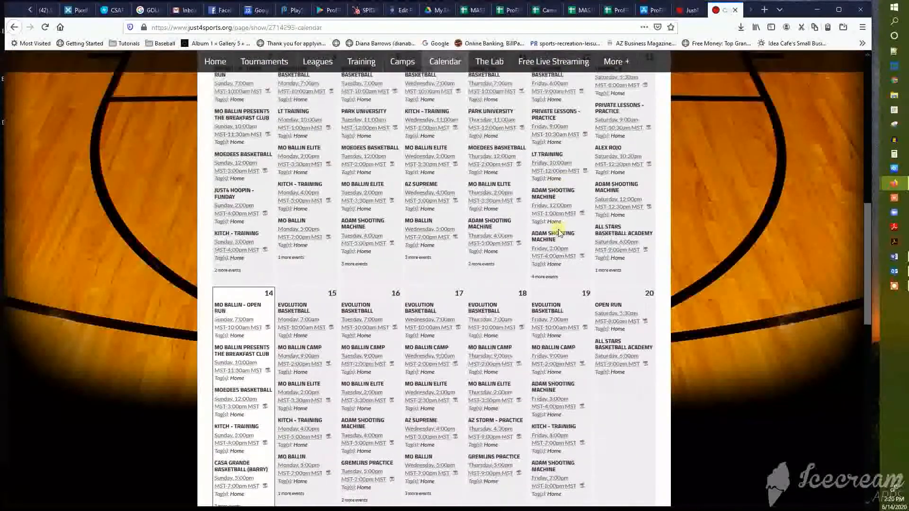
{"action": "scroll", "coordinate": [558, 232], "scroll_direction": "down", "scroll_amount": 2}
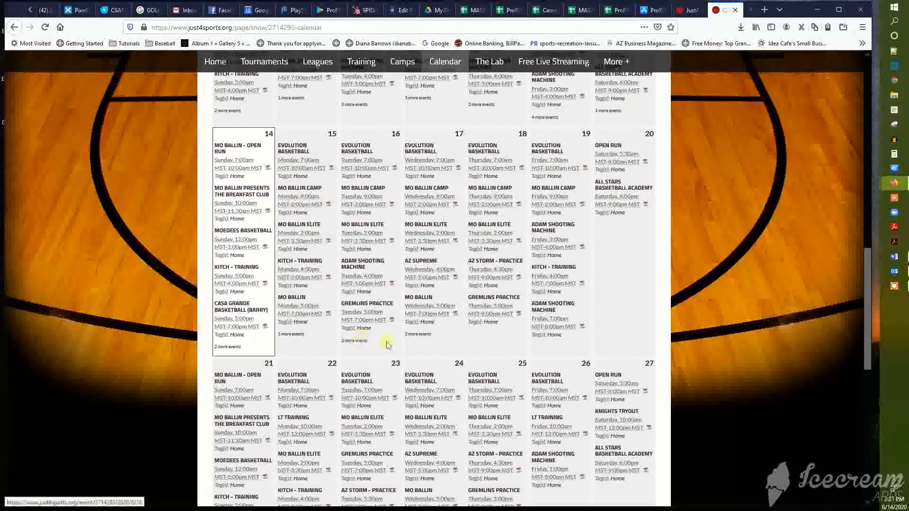
{"action": "left_click", "coordinate": [332, 134]}
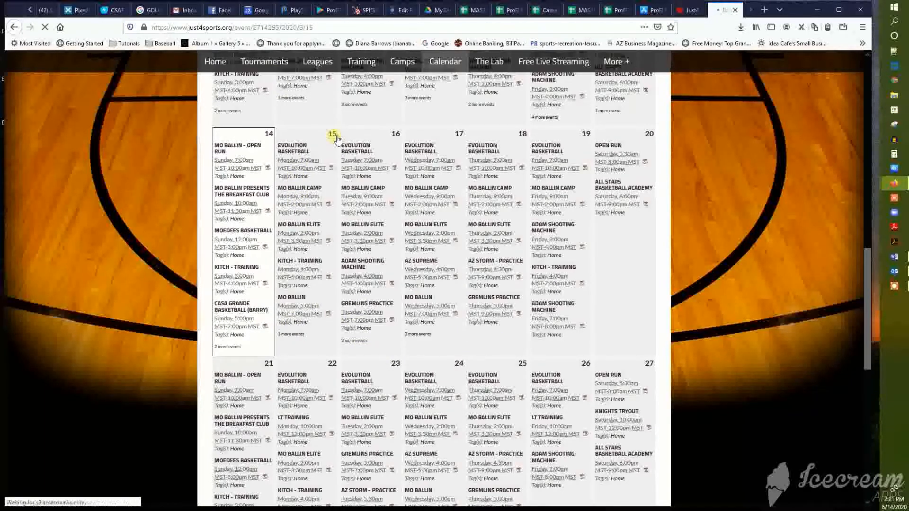
Step: Review the June 15 listings, and put the day calendar in its own narrow window beside the Create Event form
{"action": "scroll", "coordinate": [625, 228], "scroll_direction": "down", "scroll_amount": 4}
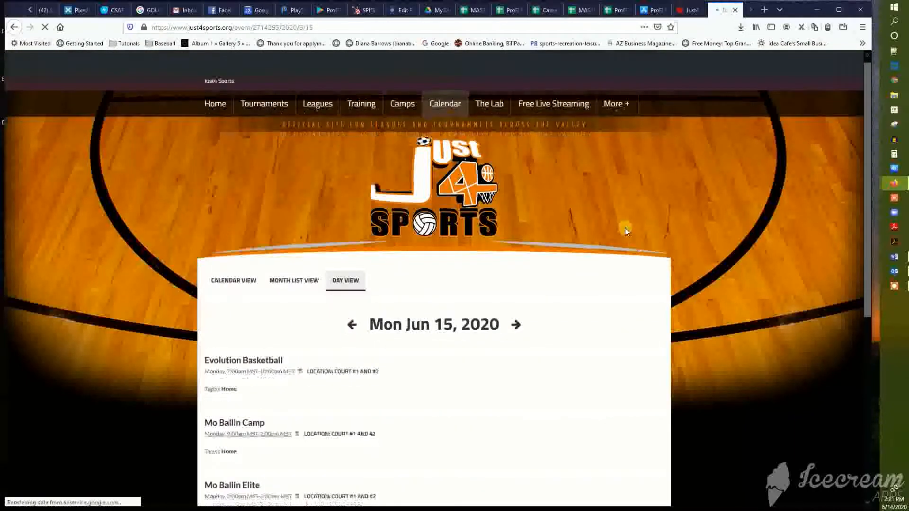
{"action": "scroll", "coordinate": [647, 168], "scroll_direction": "down", "scroll_amount": 2}
{"action": "scroll", "coordinate": [647, 168], "scroll_direction": "up", "scroll_amount": 1}
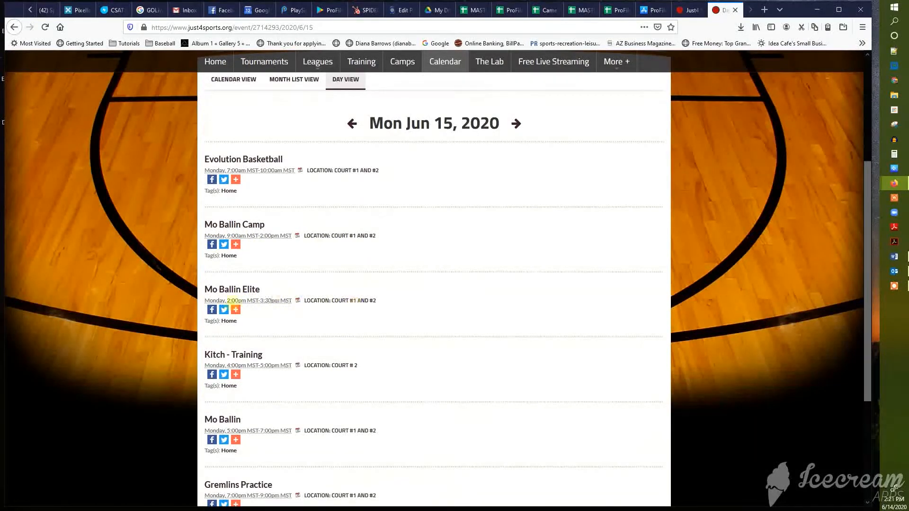
{"action": "scroll", "coordinate": [372, 277], "scroll_direction": "down", "scroll_amount": 3}
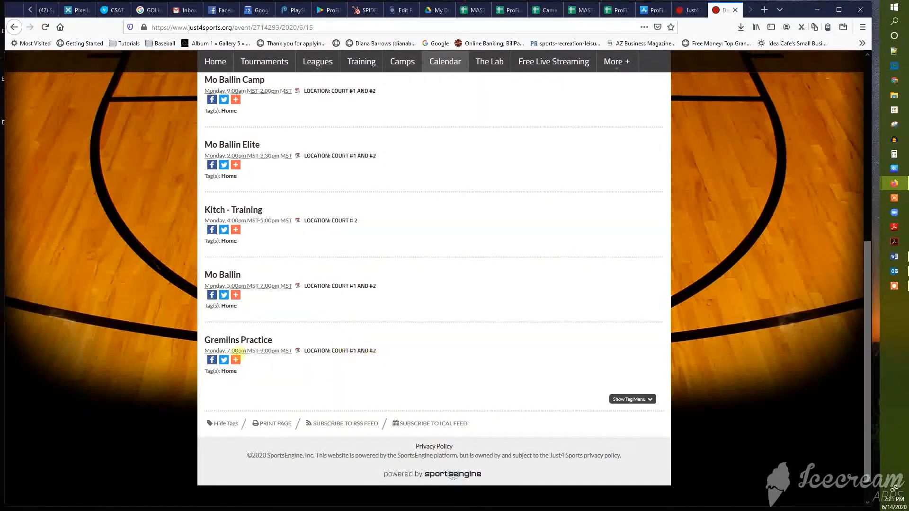
{"action": "scroll", "coordinate": [465, 306], "scroll_direction": "up", "scroll_amount": 2}
{"action": "scroll", "coordinate": [466, 307], "scroll_direction": "up", "scroll_amount": 2}
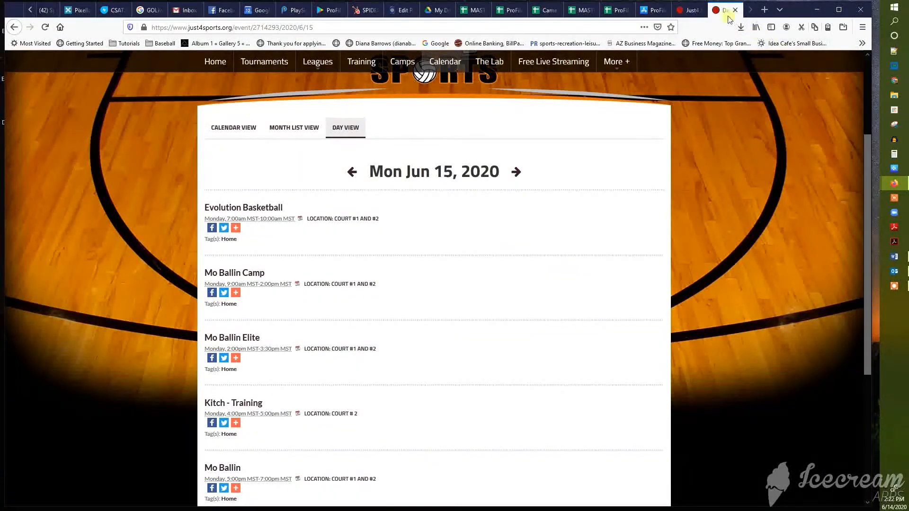
{"action": "left_click_drag", "start_coordinate": [724, 16], "coordinate": [688, 97]}
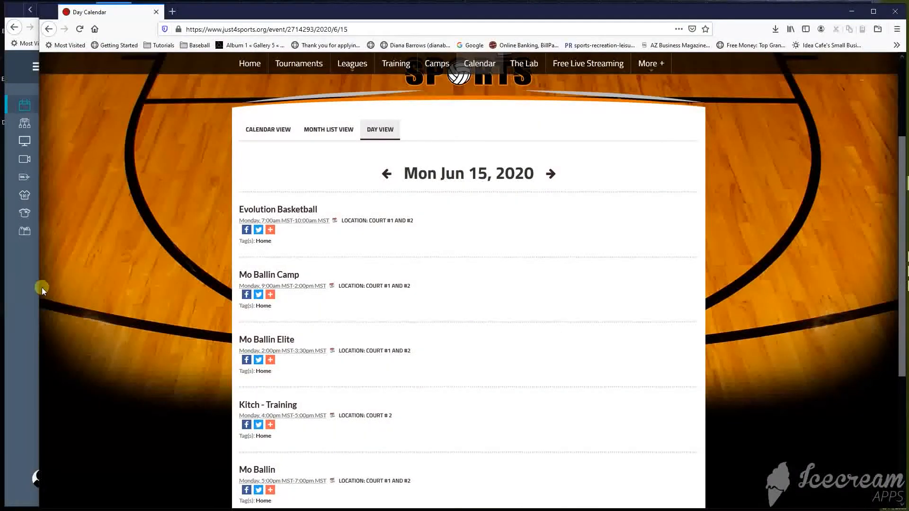
{"action": "left_click_drag", "start_coordinate": [41, 290], "coordinate": [576, 204]}
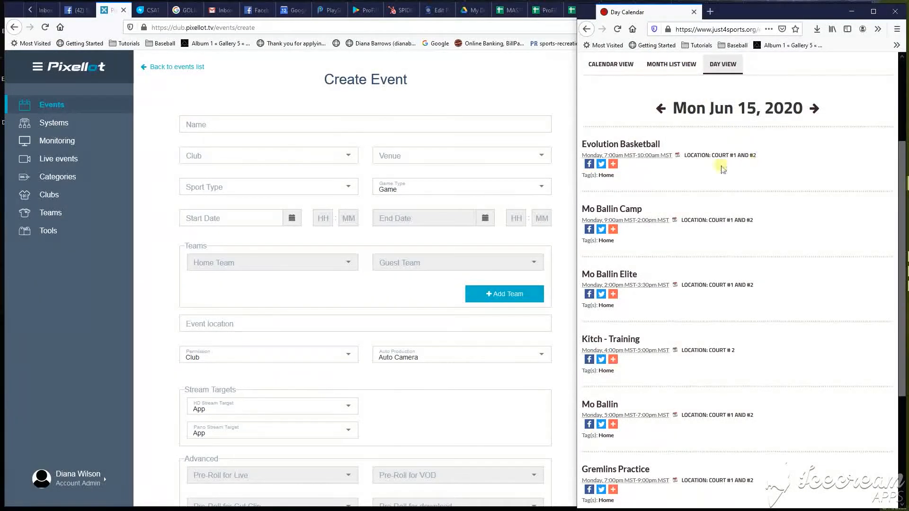
{"action": "left_click_drag", "start_coordinate": [763, 158], "coordinate": [586, 144]}
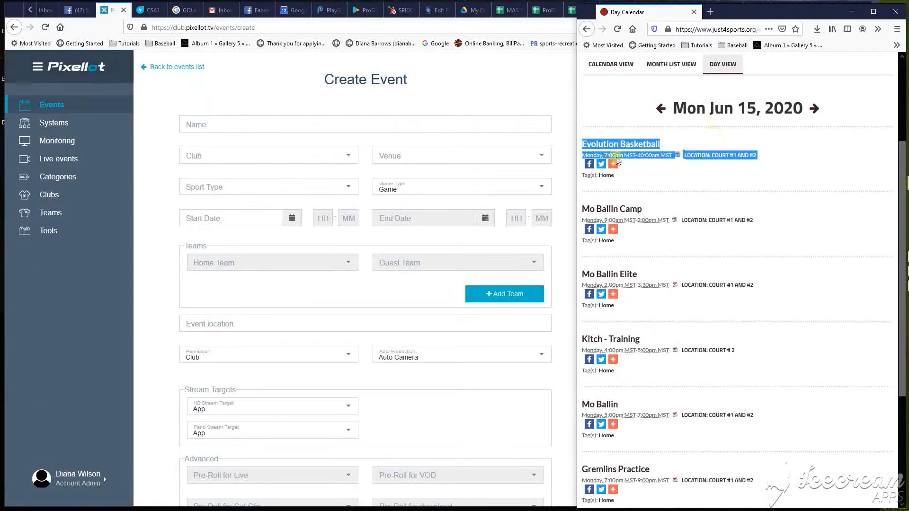
{"action": "right_click", "coordinate": [631, 148]}
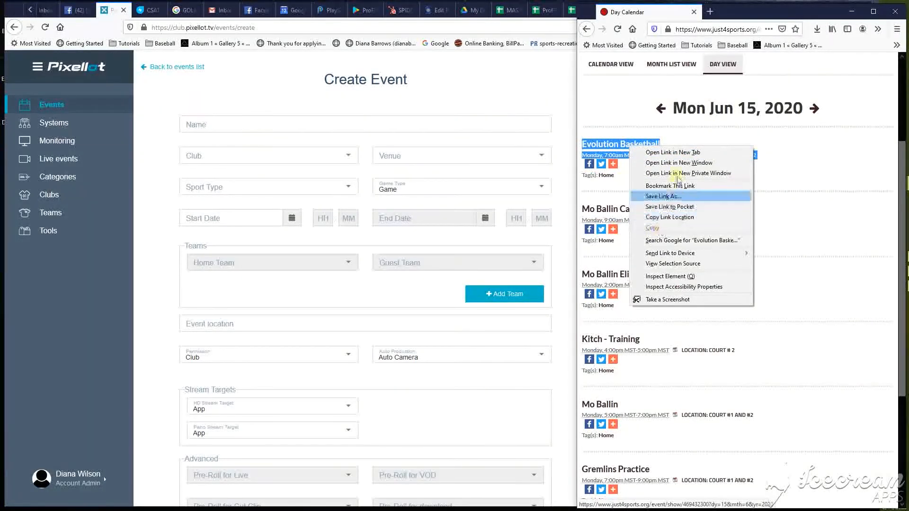
{"action": "left_click", "coordinate": [617, 178]}
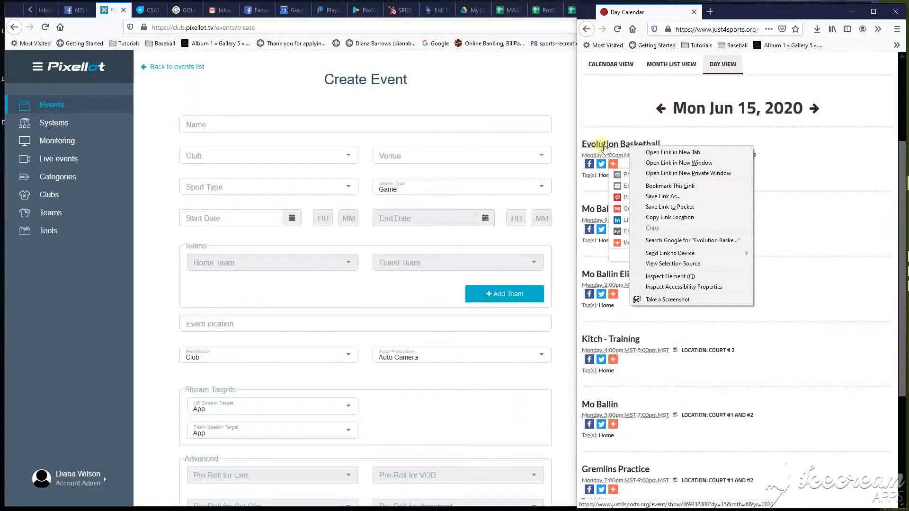
{"action": "left_click", "coordinate": [604, 148]}
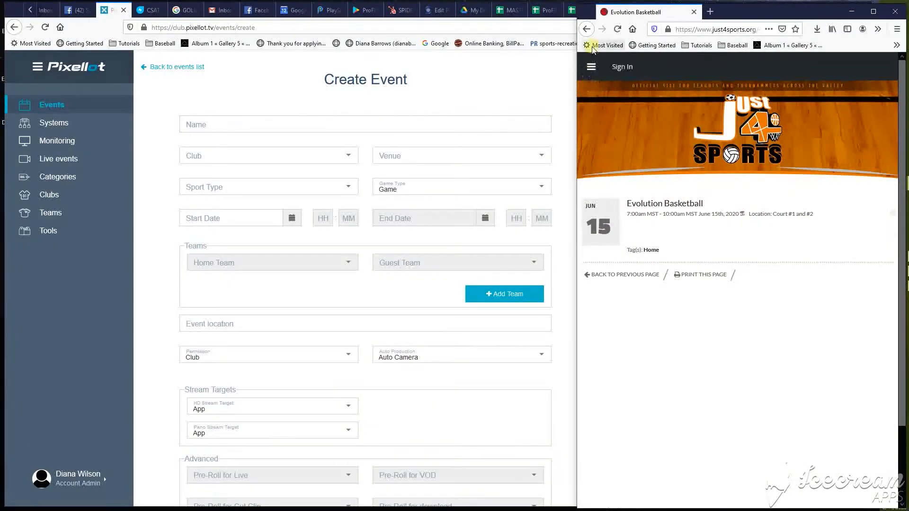
{"action": "left_click", "coordinate": [587, 29]}
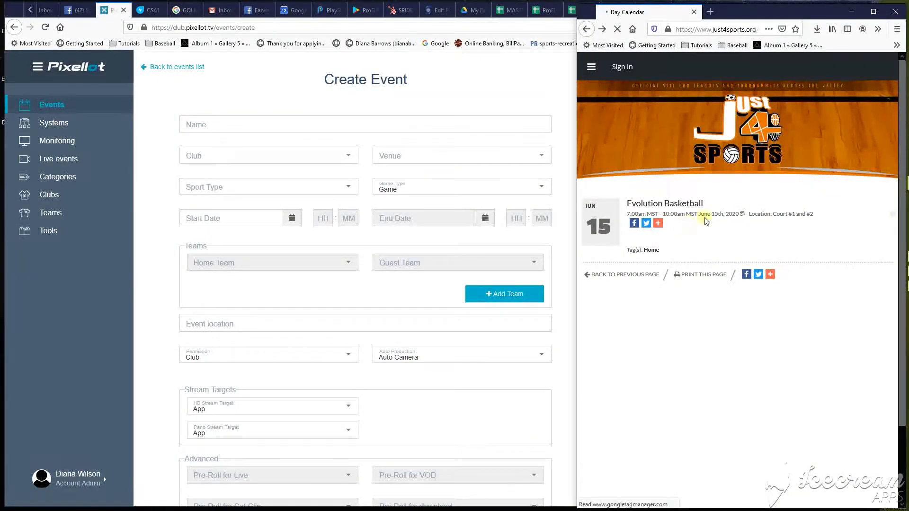
{"action": "left_click_drag", "start_coordinate": [757, 156], "coordinate": [587, 147]}
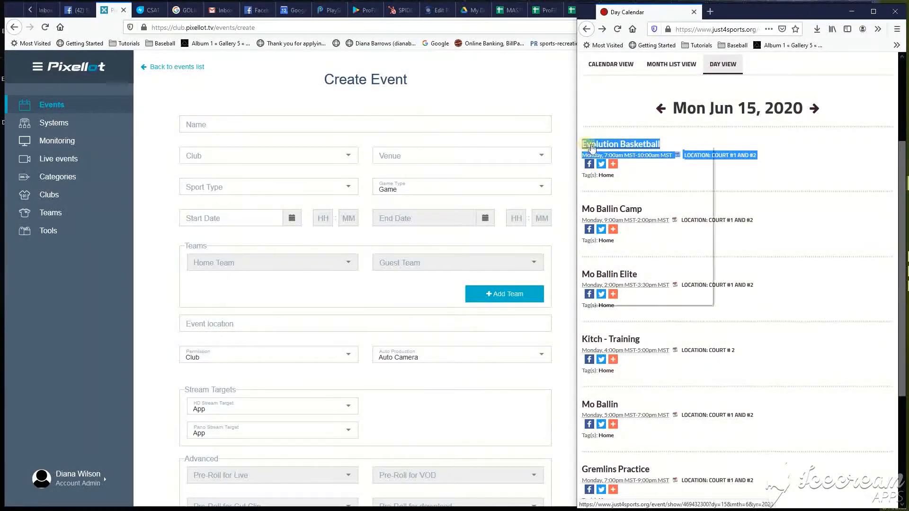
{"action": "right_click", "coordinate": [592, 148]}
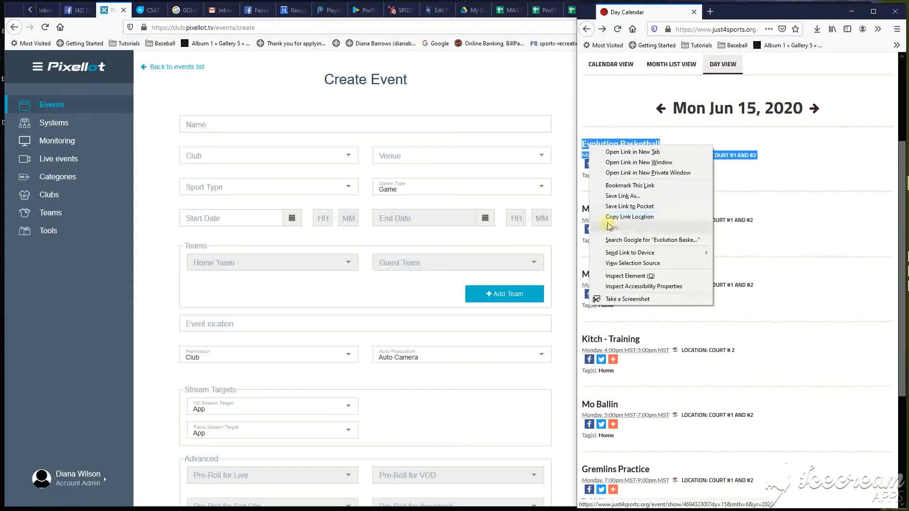
{"action": "left_click", "coordinate": [771, 169]}
Step: Copy the Evolution Basketball listing with its time and court location into the new event's name
{"action": "left_click_drag", "start_coordinate": [766, 159], "coordinate": [618, 115]}
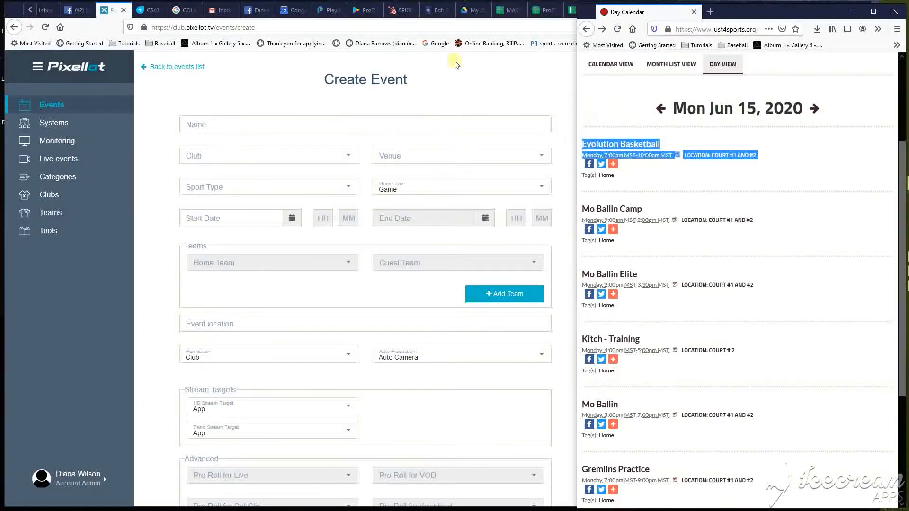
{"action": "left_click", "coordinate": [190, 125]}
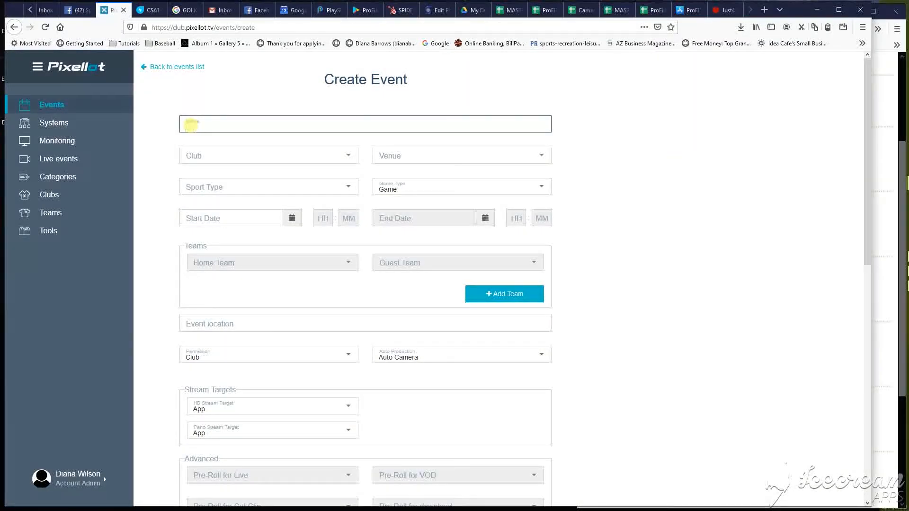
{"action": "key", "text": "ctrl+v"}
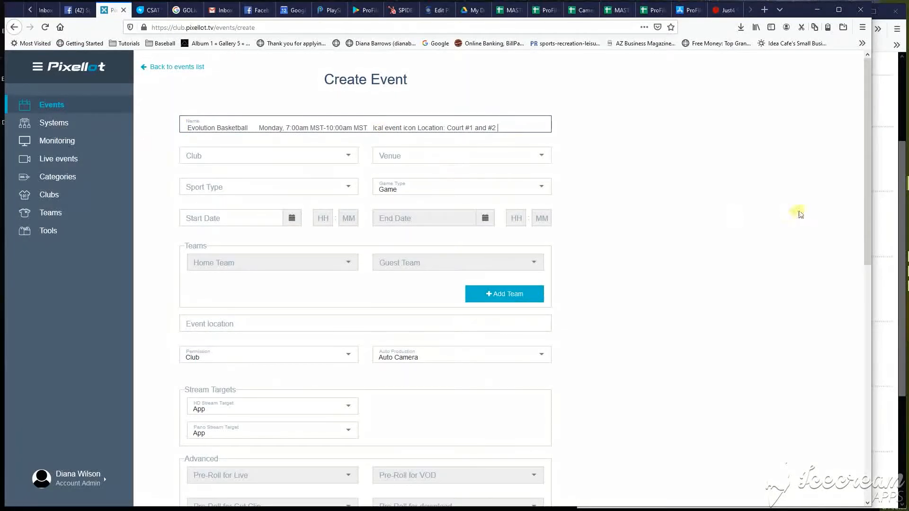
Step: Move "Evolution Basketball Monday," behind the time range in the event name, replacing "MST Ical event icon Location:", and add "LAB:" before the court
{"action": "left_click", "coordinate": [879, 187]}
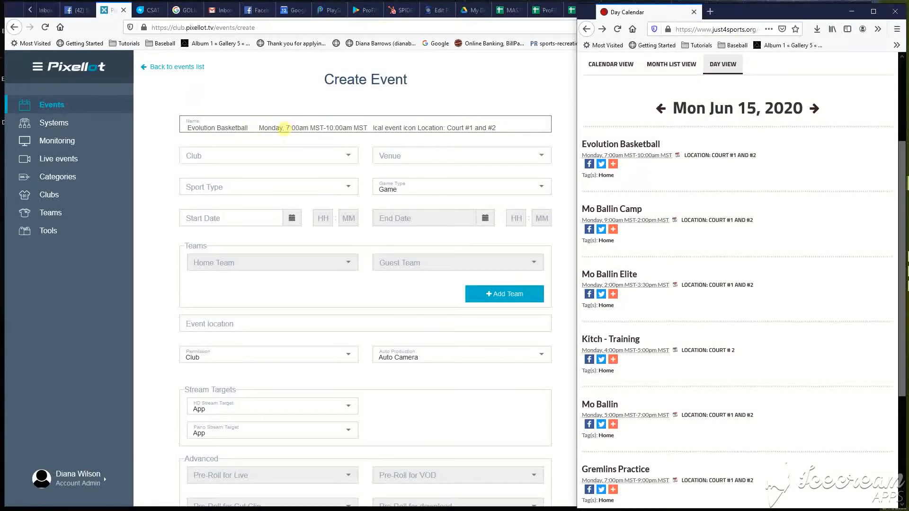
{"action": "left_click", "coordinate": [285, 128]}
{"action": "left_click", "coordinate": [286, 128]}
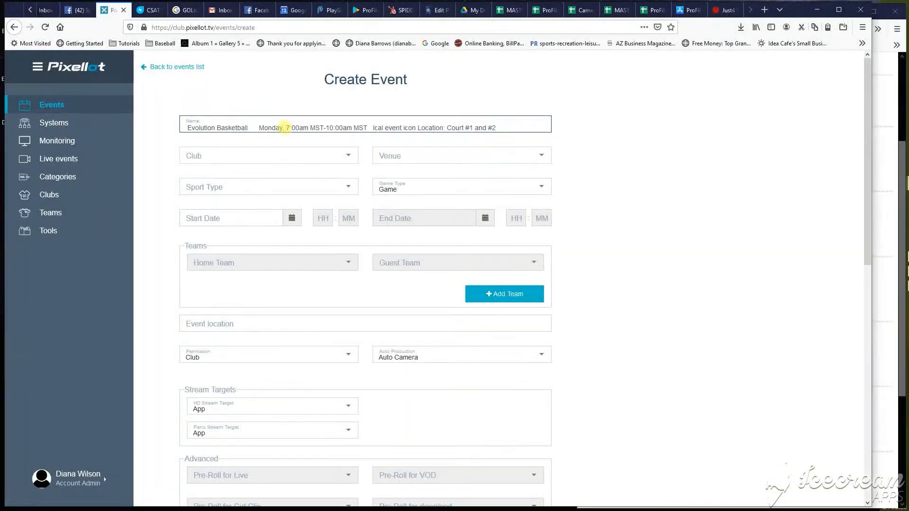
{"action": "left_click_drag", "start_coordinate": [285, 128], "coordinate": [179, 135]}
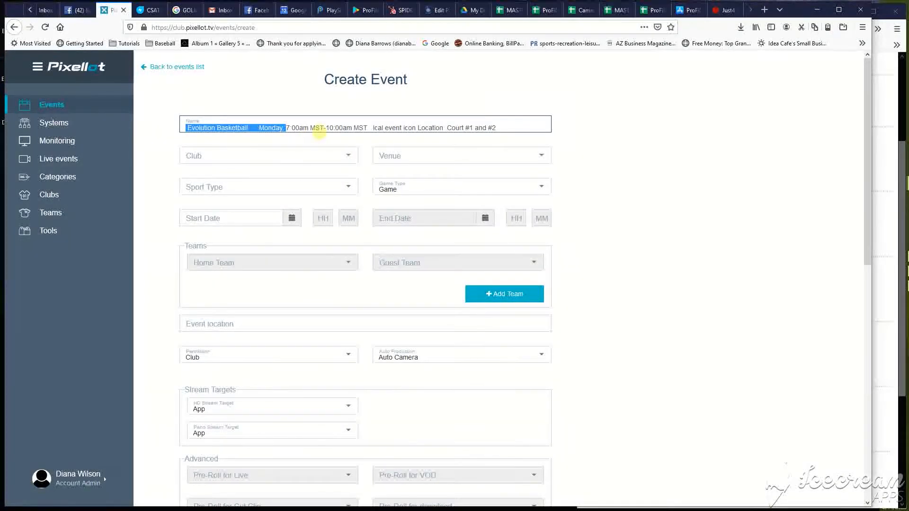
{"action": "key", "text": "BackSpace"}
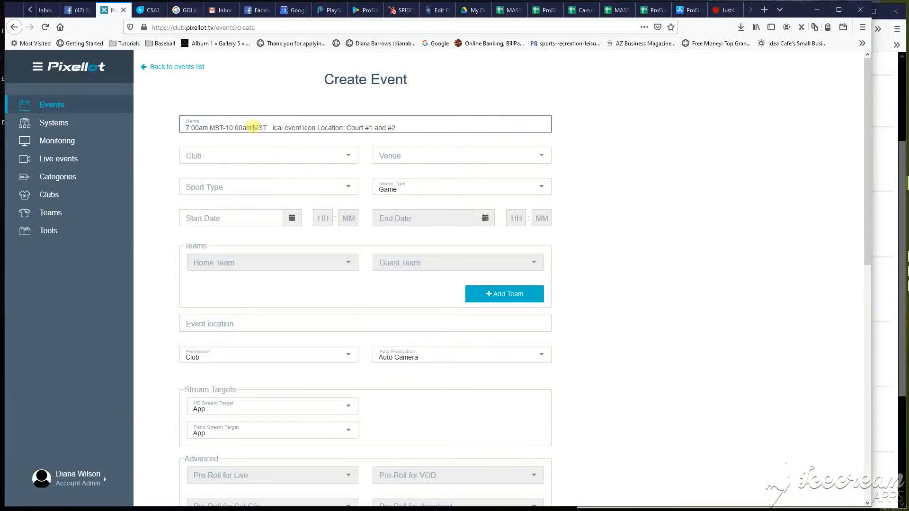
{"action": "left_click_drag", "start_coordinate": [254, 127], "coordinate": [344, 135]}
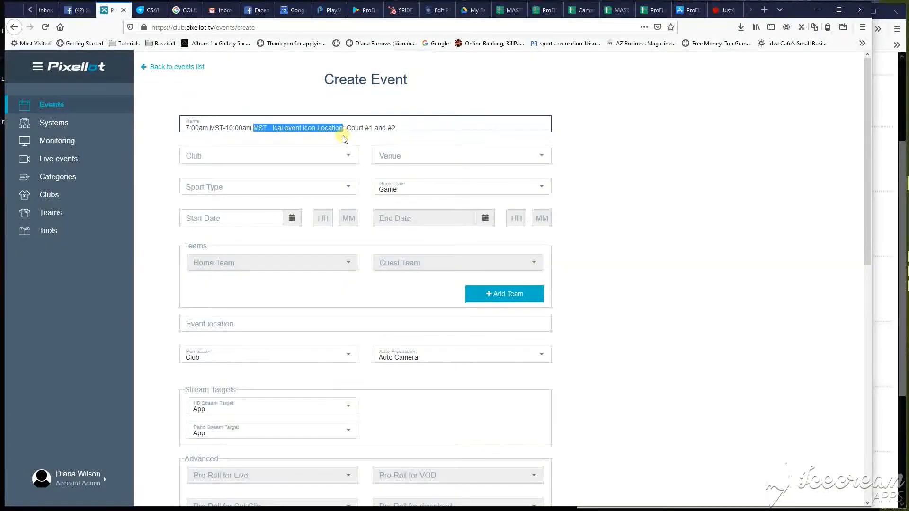
{"action": "key", "text": "ctrl+v"}
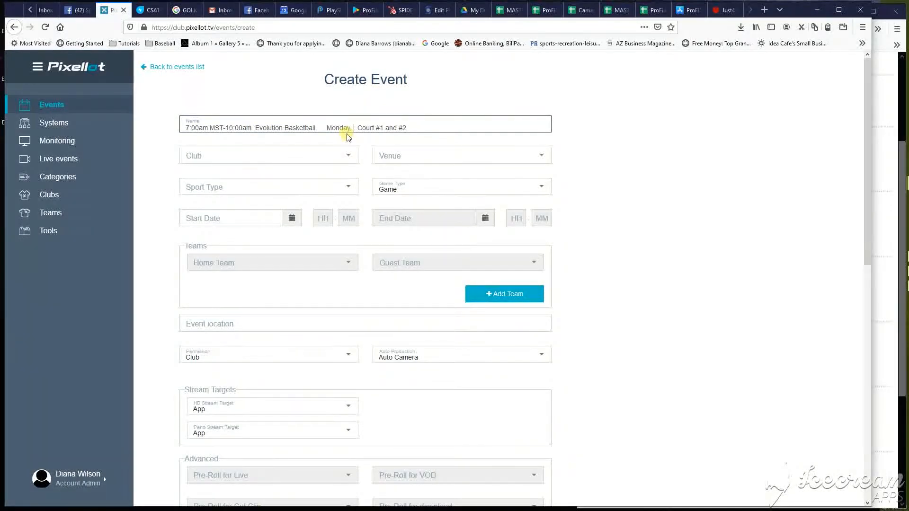
{"action": "type", "text": "LAB:"}
Step: Remove "and #2", the extra spaces before "Monday" and the remaining "MST" from the event name
{"action": "left_click_drag", "start_coordinate": [395, 129], "coordinate": [432, 120]}
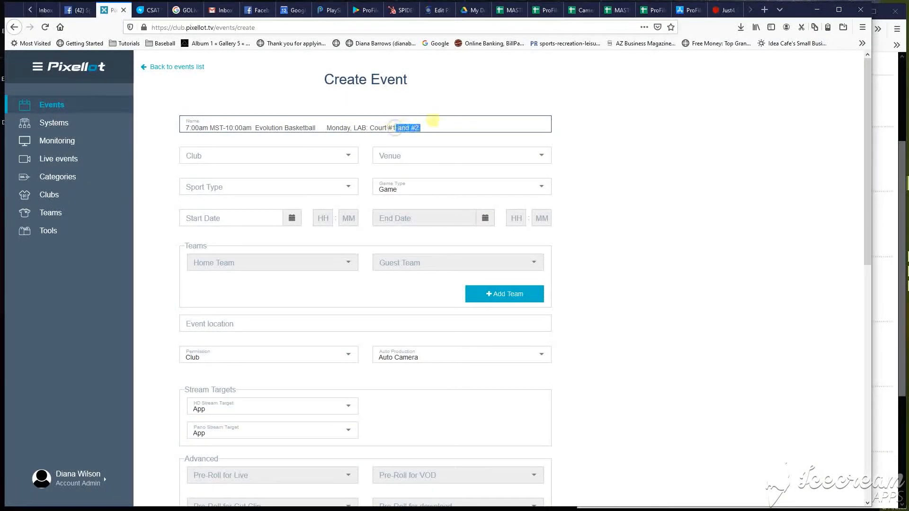
{"action": "key", "text": "BackSpace"}
{"action": "key", "text": "BackSpace"}
{"action": "key", "text": "BackSpace"}
{"action": "key", "text": "BackSpace"}
{"action": "key", "text": "BackSpace"}
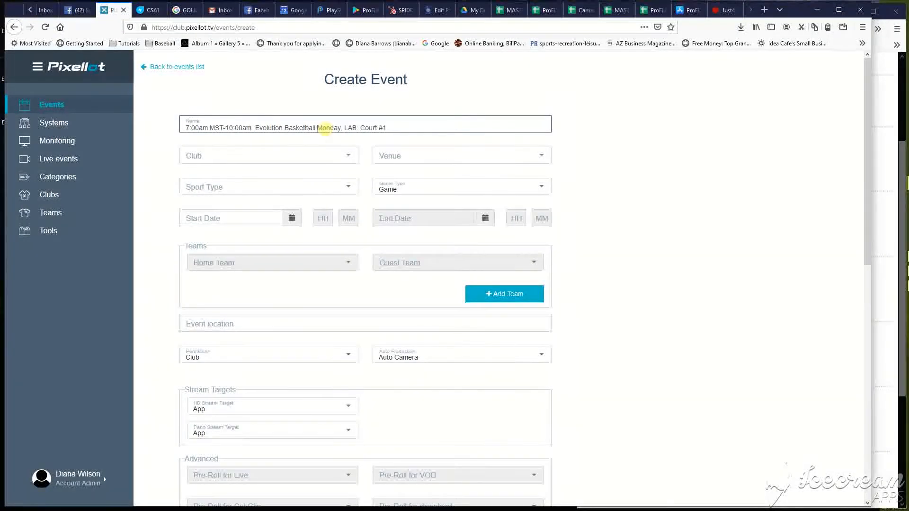
{"action": "left_click_drag", "start_coordinate": [208, 127], "coordinate": [220, 129]}
{"action": "key", "text": "BackSpace"}
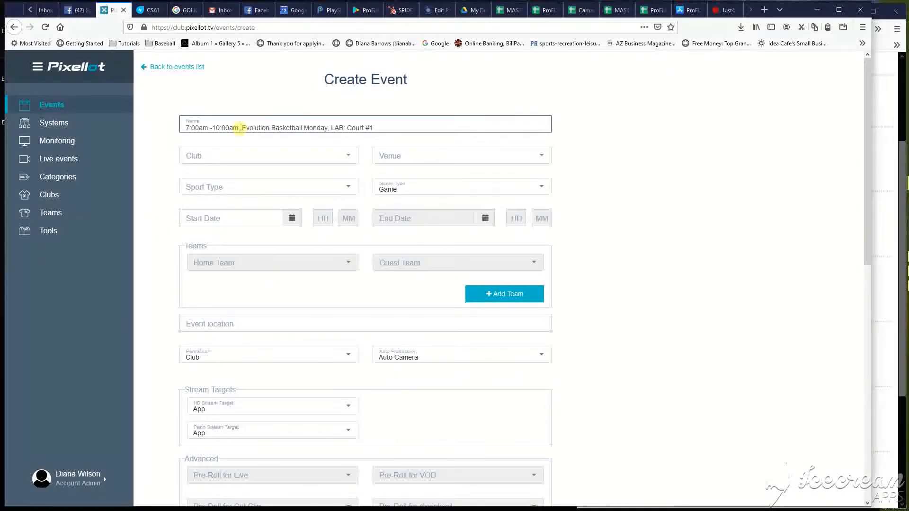
Step: Insert the date 6/15/20 between the time range and "Evolution Basketball" in the event name
{"action": "type", "text": "6/1"}
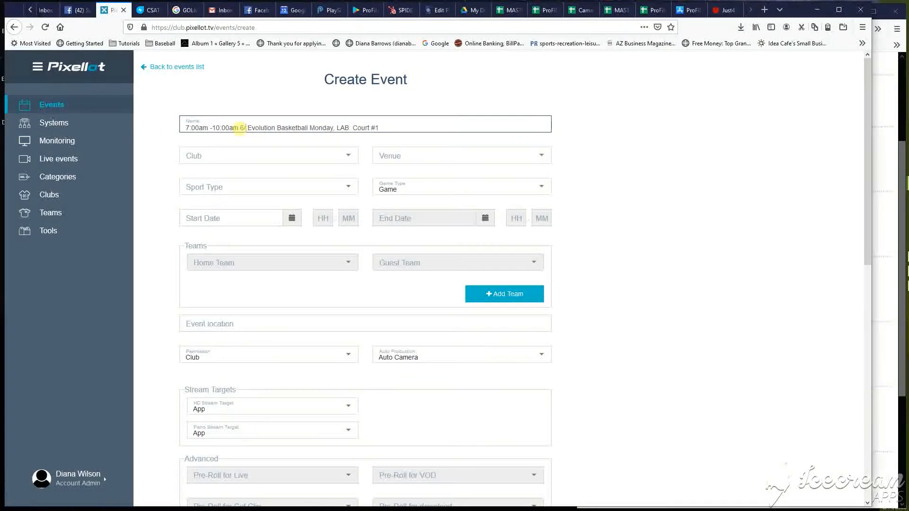
{"action": "type", "text": "5/2"}
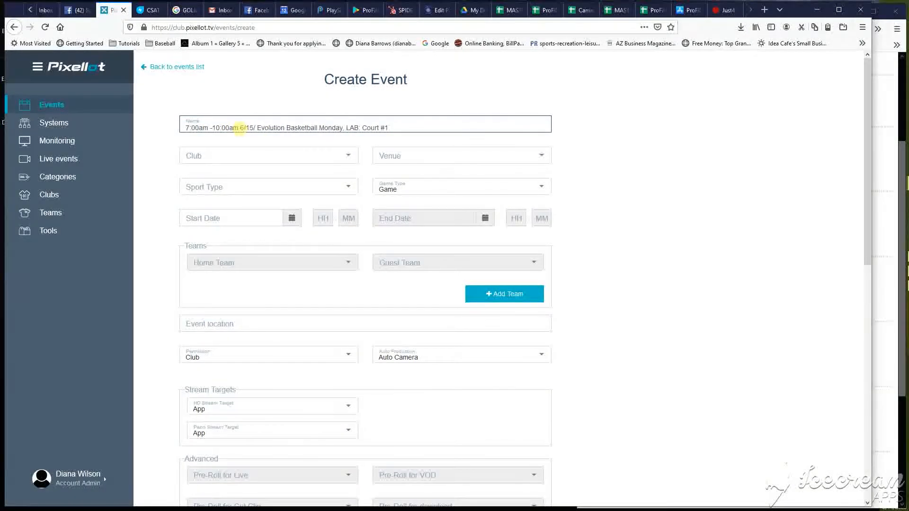
{"action": "type", "text": "0"}
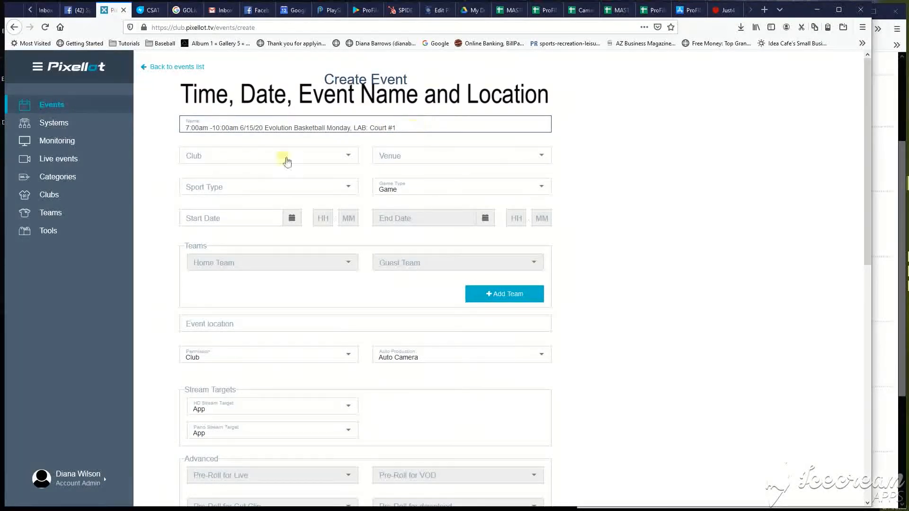
Step: Set the event's club to The LAB and its venue to PXLS2_5985 The LAB
{"action": "left_click", "coordinate": [333, 155]}
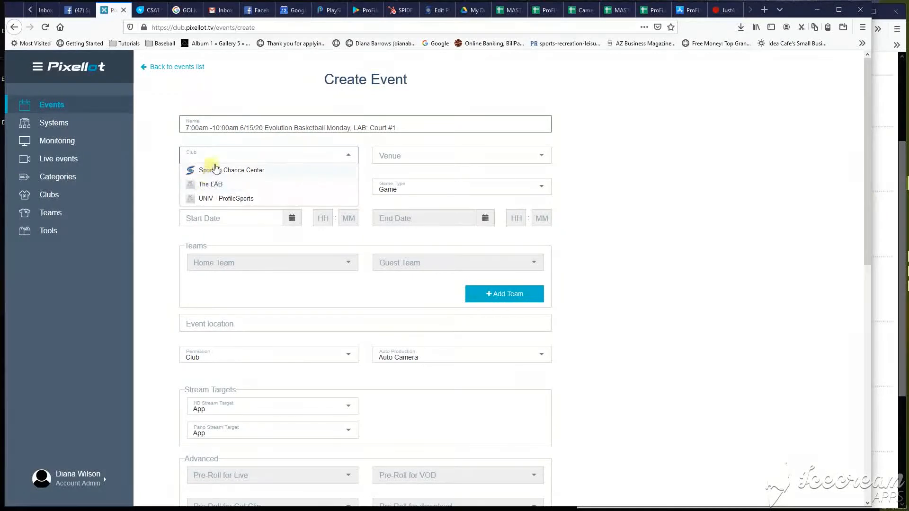
{"action": "left_click", "coordinate": [212, 186]}
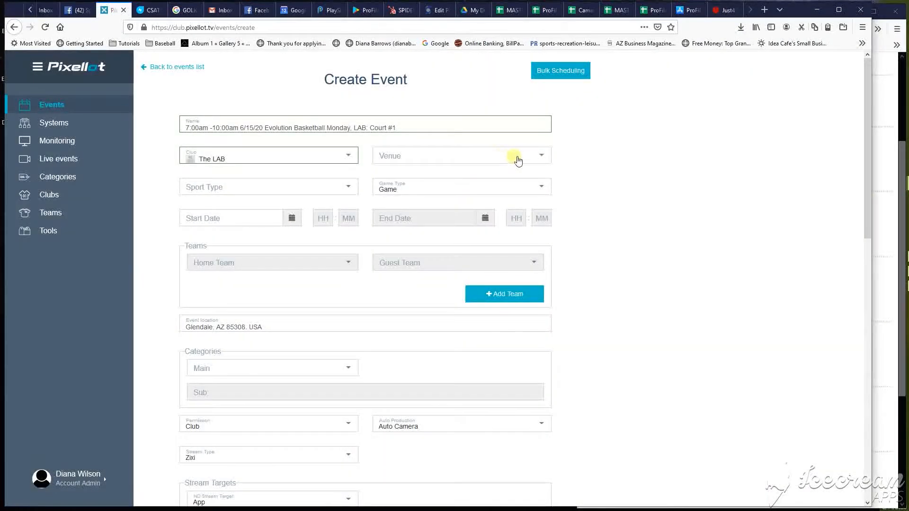
{"action": "left_click", "coordinate": [517, 161]}
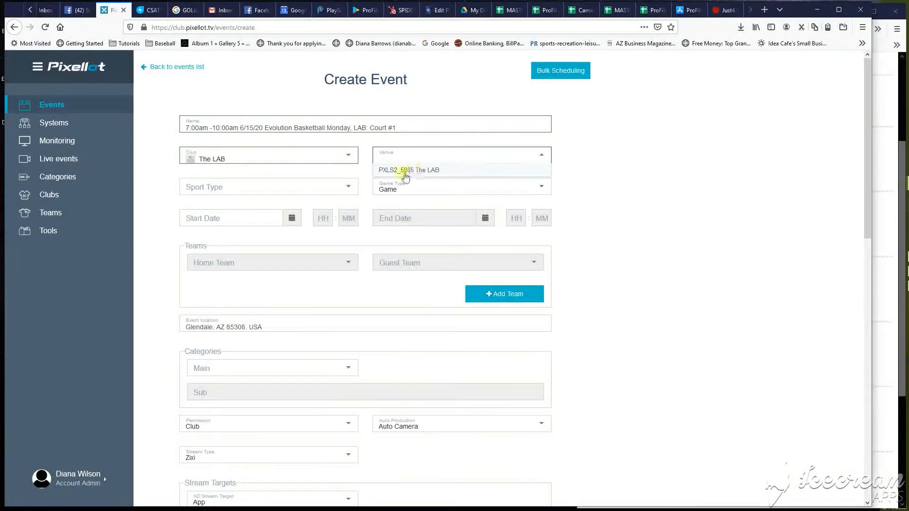
{"action": "left_click", "coordinate": [422, 170]}
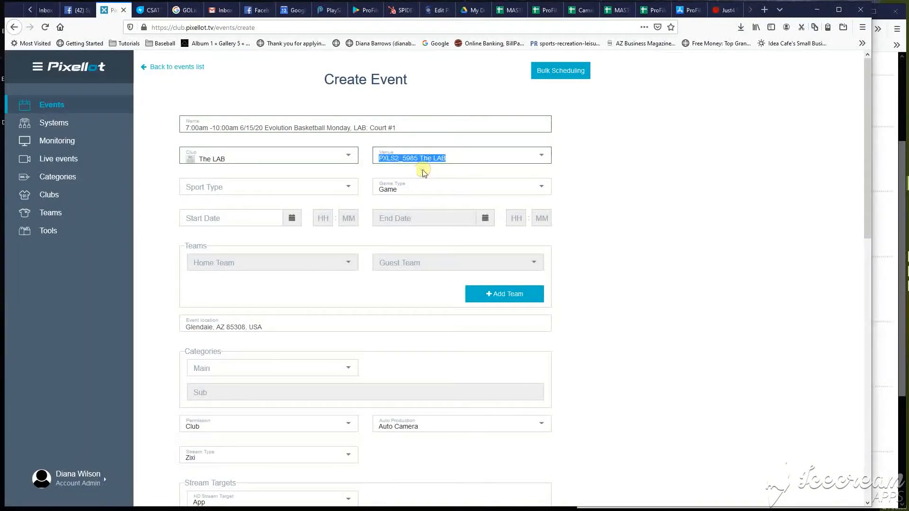
Step: Set the event's sport type to Basketball and its game type to Training
{"action": "left_click", "coordinate": [348, 186]}
{"action": "scroll", "coordinate": [319, 251], "scroll_direction": "up", "scroll_amount": 5}
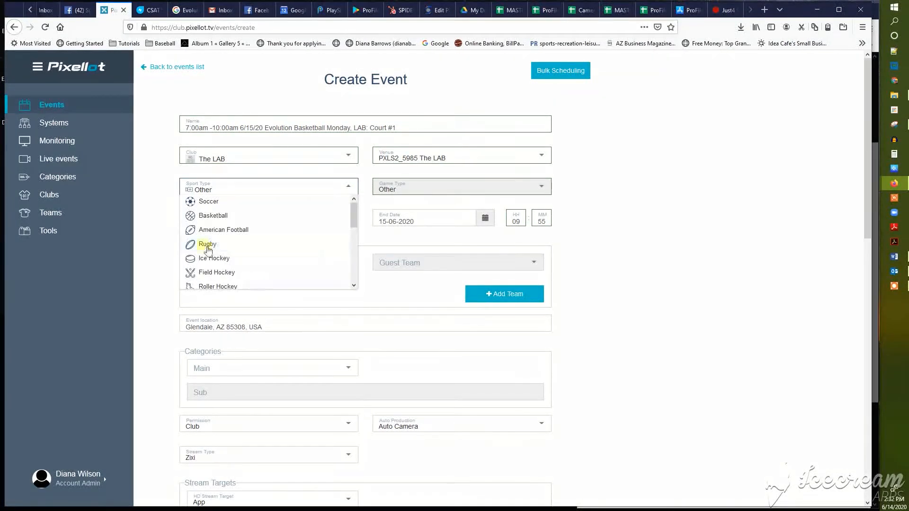
{"action": "left_click", "coordinate": [206, 216]}
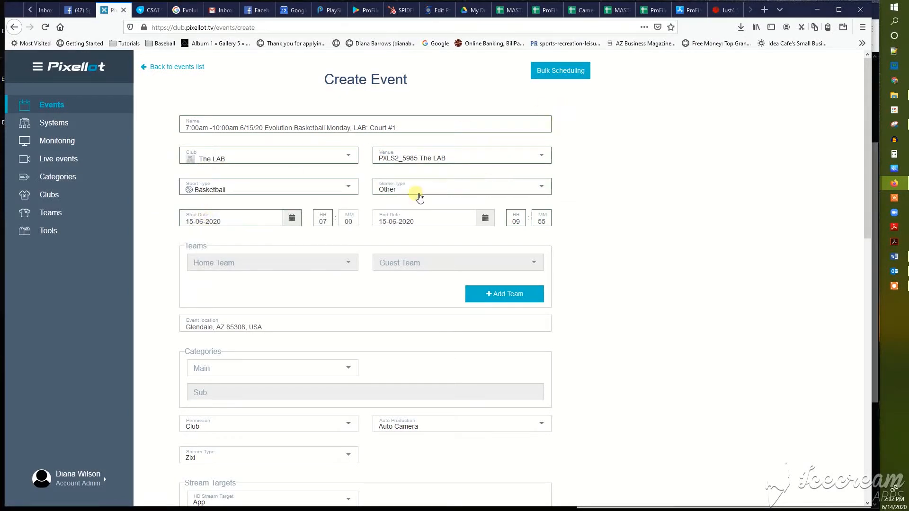
{"action": "left_click", "coordinate": [543, 184]}
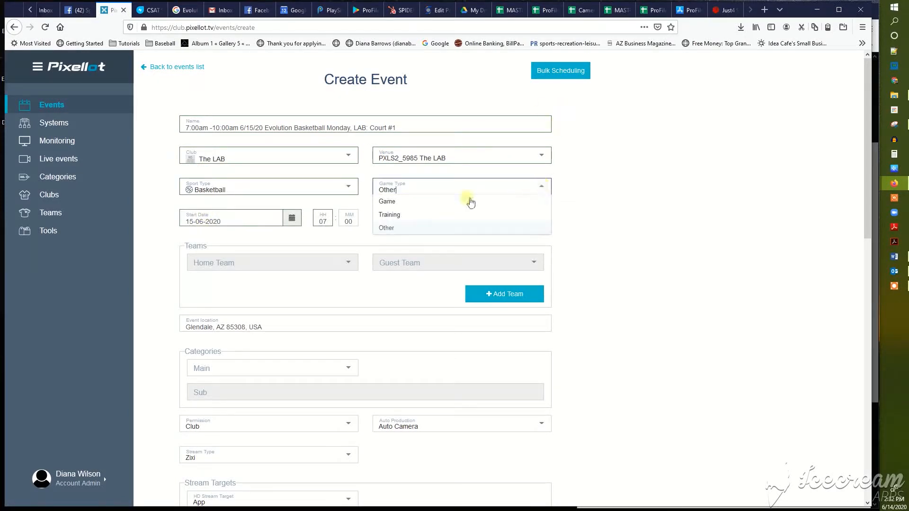
{"action": "left_click", "coordinate": [396, 215]}
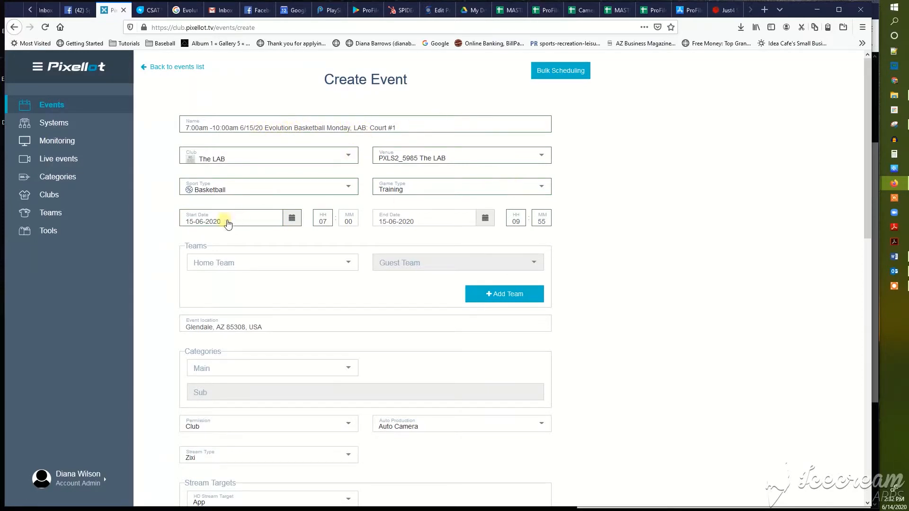
Step: Choose June 15, 2020 as the event's start date and go to the start hour
{"action": "left_click", "coordinate": [292, 218]}
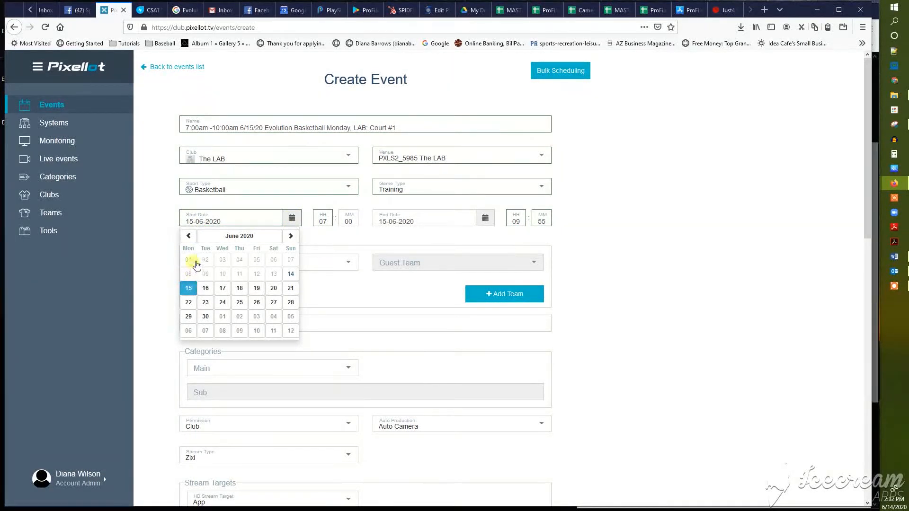
{"action": "left_click", "coordinate": [189, 290]}
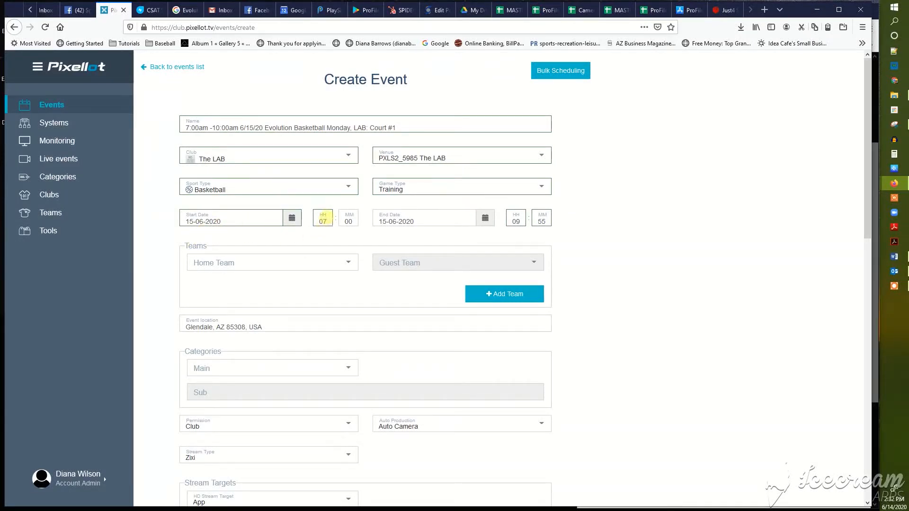
{"action": "left_click", "coordinate": [323, 219]}
Step: Check the available home teams, and start adding a new team named "Evalution Basketball"
{"action": "left_click", "coordinate": [247, 265]}
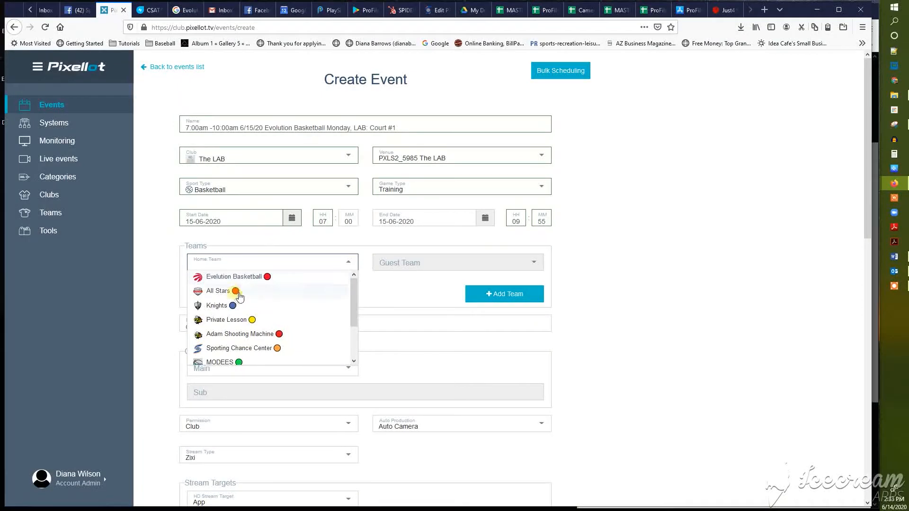
{"action": "left_click", "coordinate": [239, 235]}
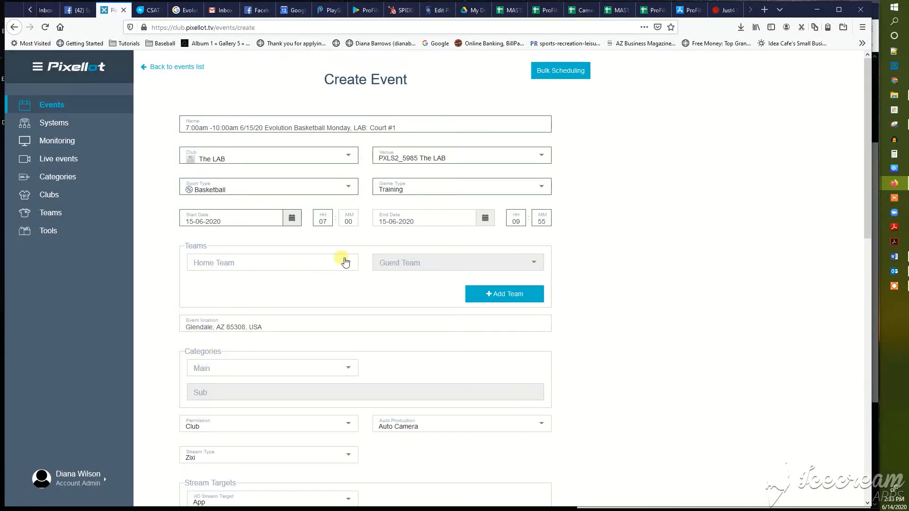
{"action": "left_click", "coordinate": [504, 294]}
{"action": "left_click", "coordinate": [342, 114]}
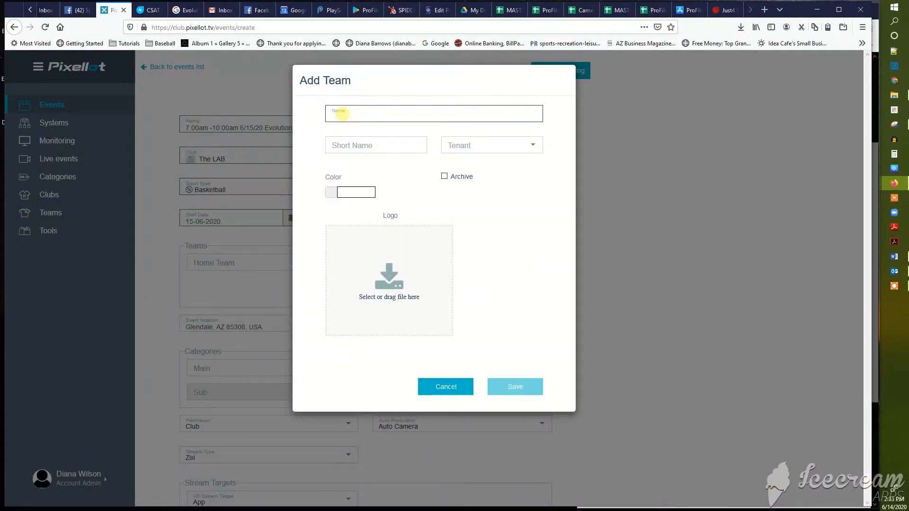
{"action": "type", "text": "Ev"}
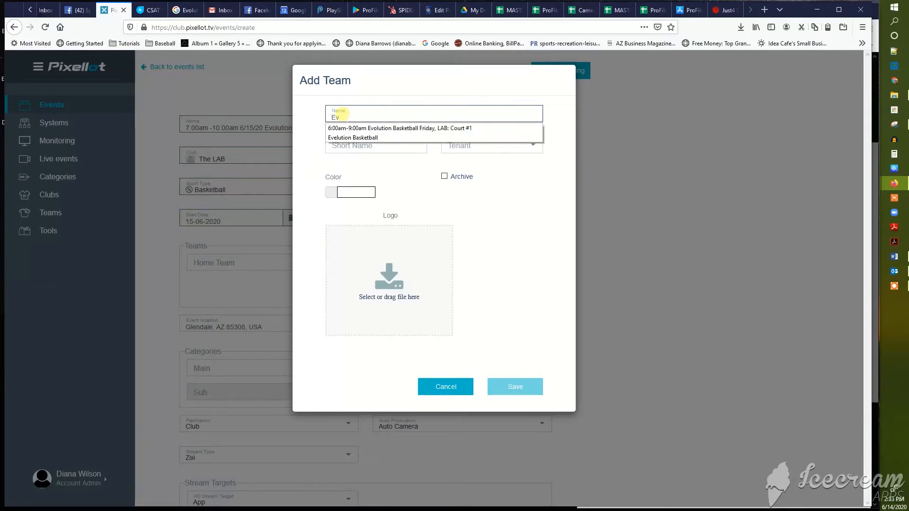
{"action": "type", "text": "alution Basketball"}
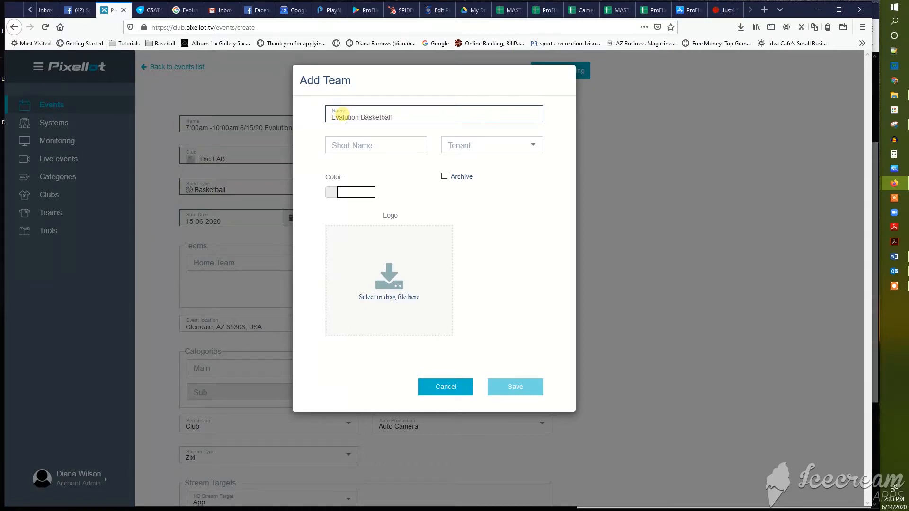
Step: Give the new team the short name EvB and assign it to the profilesports tenant
{"action": "left_click", "coordinate": [401, 145]}
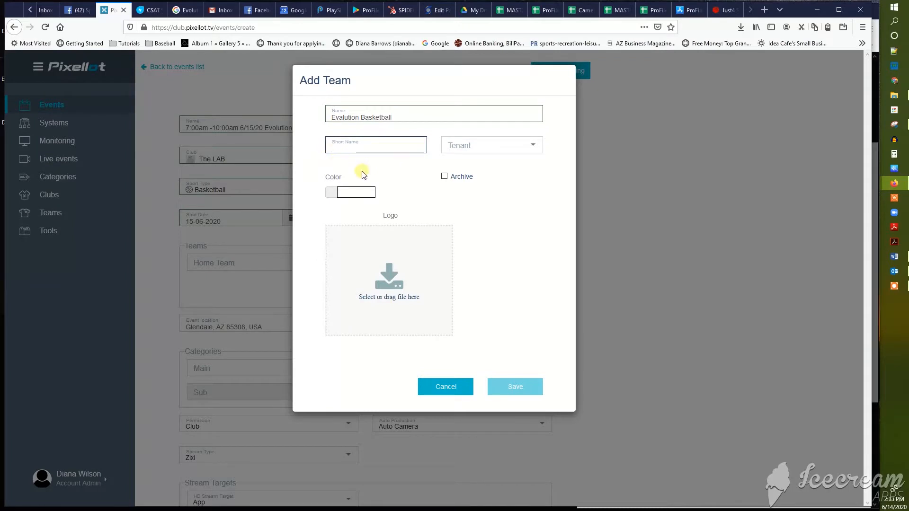
{"action": "type", "text": "EvB"}
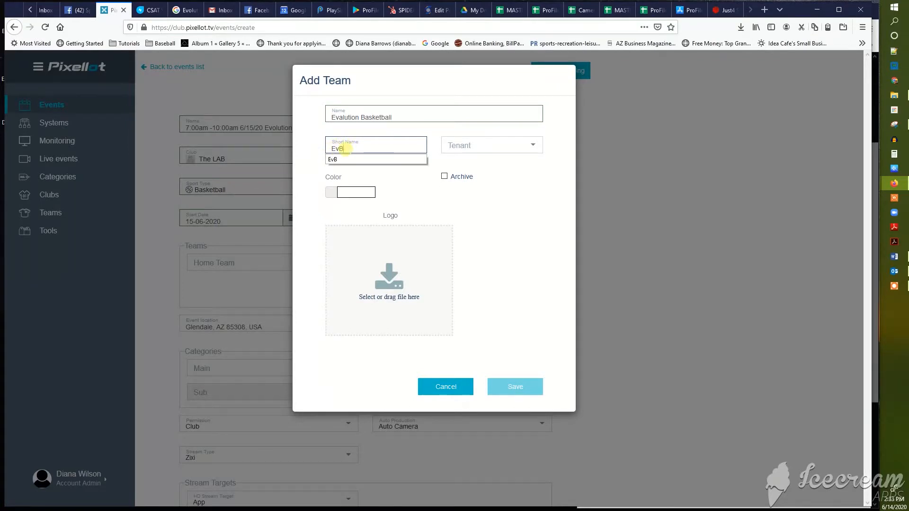
{"action": "left_click", "coordinate": [507, 148]}
{"action": "left_click", "coordinate": [464, 160]}
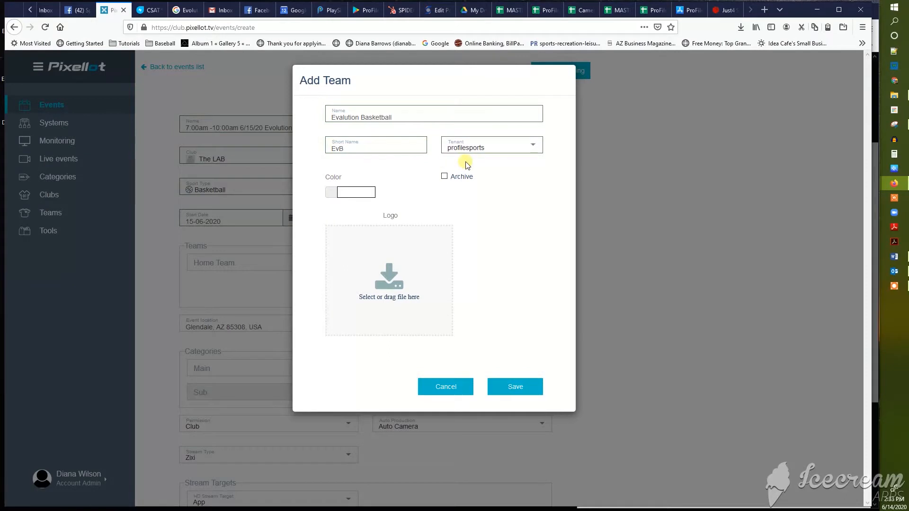
Step: Set the new team's color to bright red, #ED1313
{"action": "left_click", "coordinate": [344, 191]}
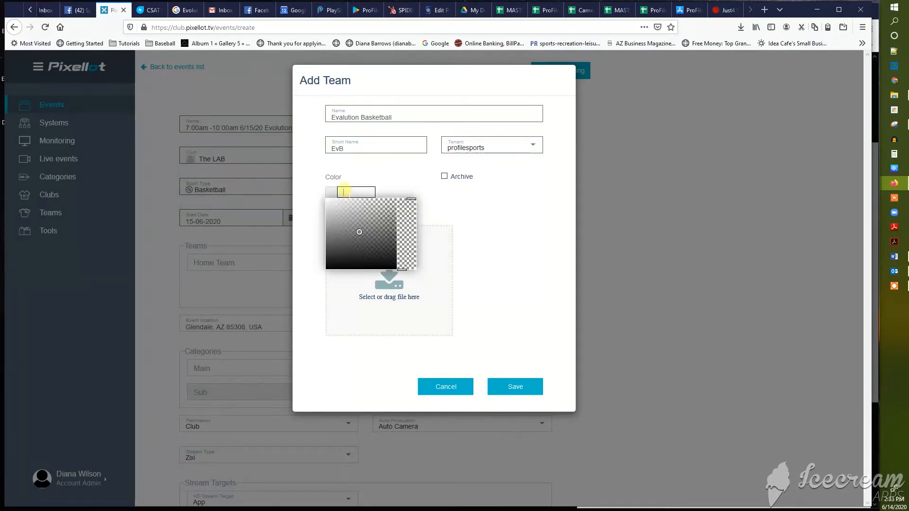
{"action": "left_click", "coordinate": [382, 232]}
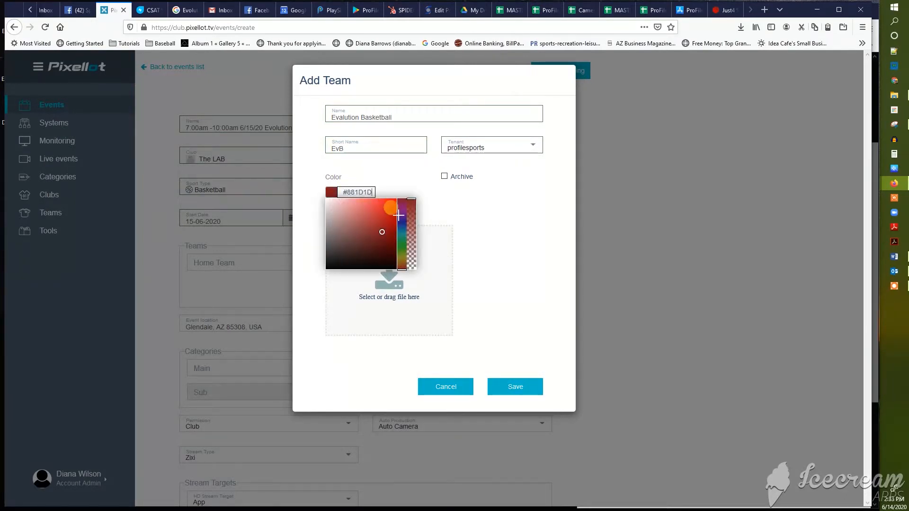
{"action": "left_click", "coordinate": [391, 204]}
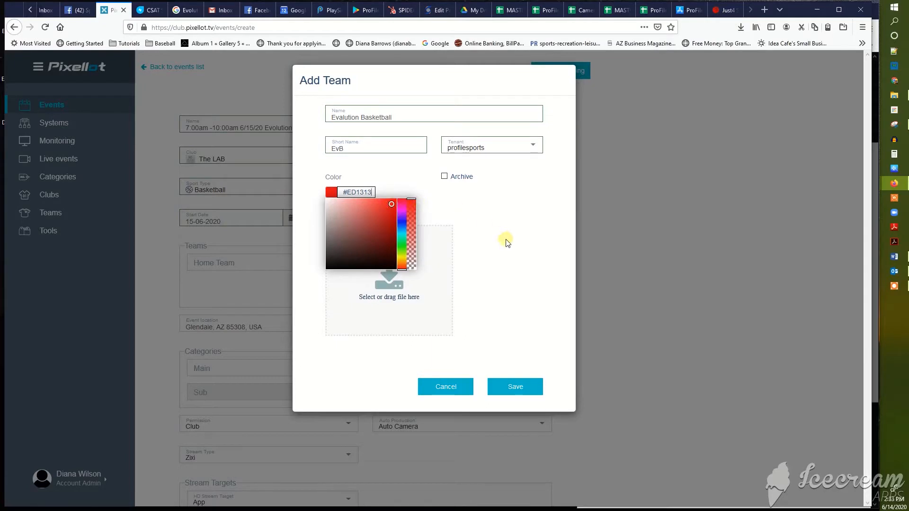
{"action": "left_click", "coordinate": [508, 243]}
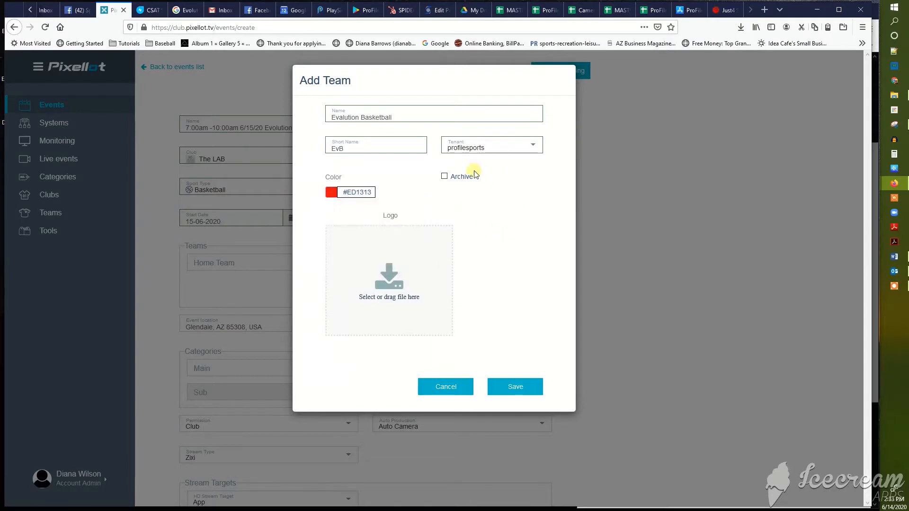
Step: Upload the image file Evelution BB.JPG as the new team's logo
{"action": "left_click", "coordinate": [392, 302]}
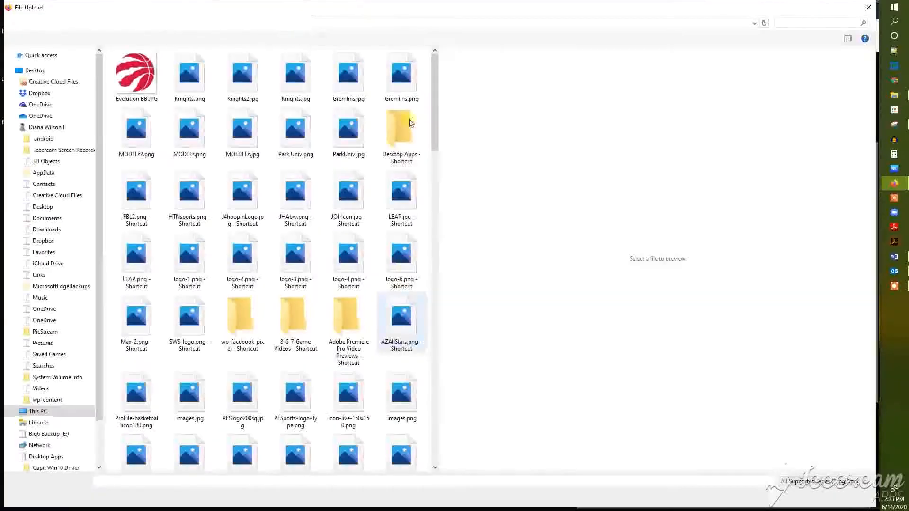
{"action": "left_click", "coordinate": [134, 74]}
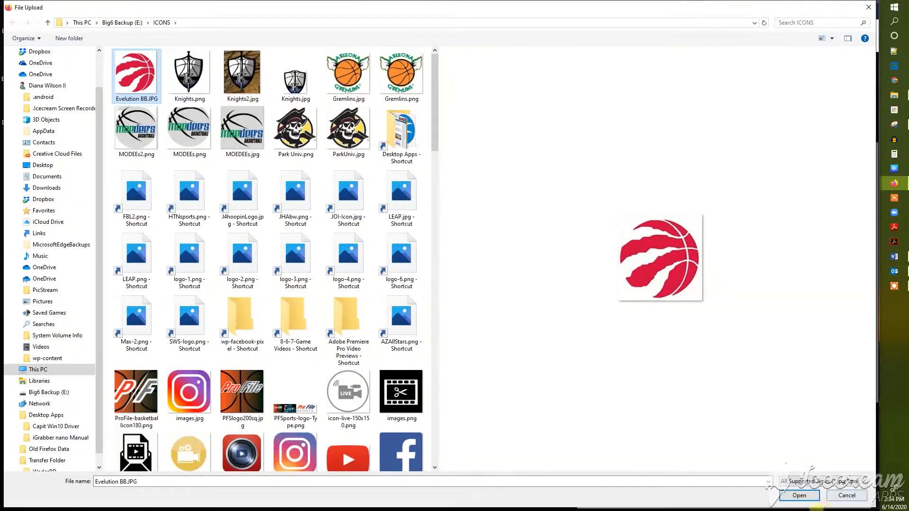
{"action": "left_click", "coordinate": [810, 498]}
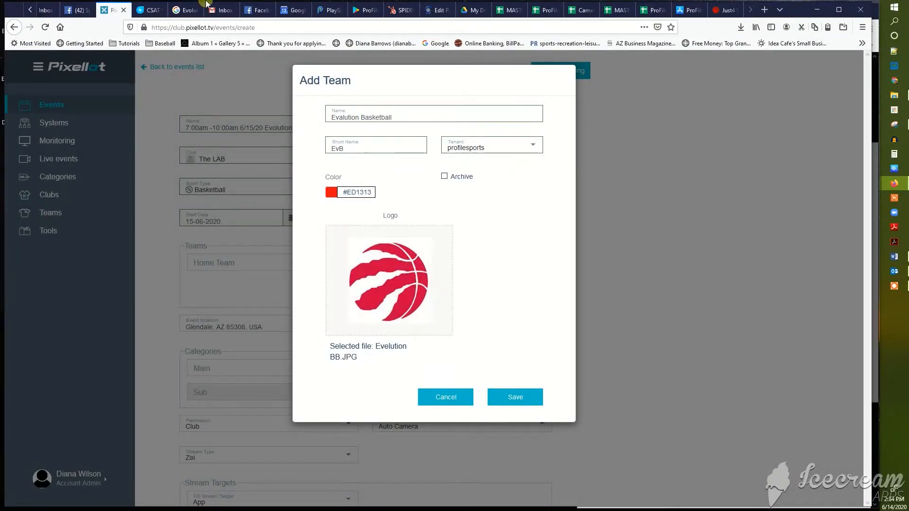
Step: Look over the Google image results for the Evolution Basketball logo, and return to the new team's form
{"action": "left_click", "coordinate": [184, 9]}
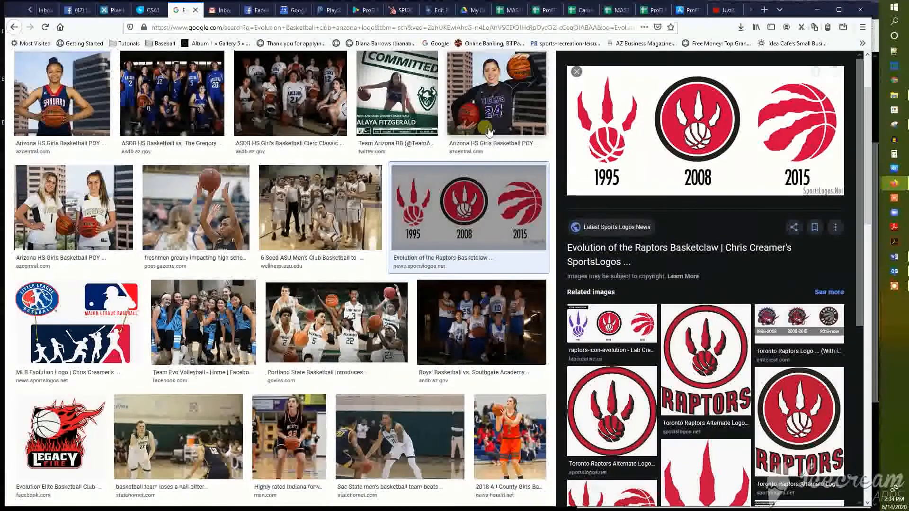
{"action": "scroll", "coordinate": [363, 205], "scroll_direction": "down", "scroll_amount": 3}
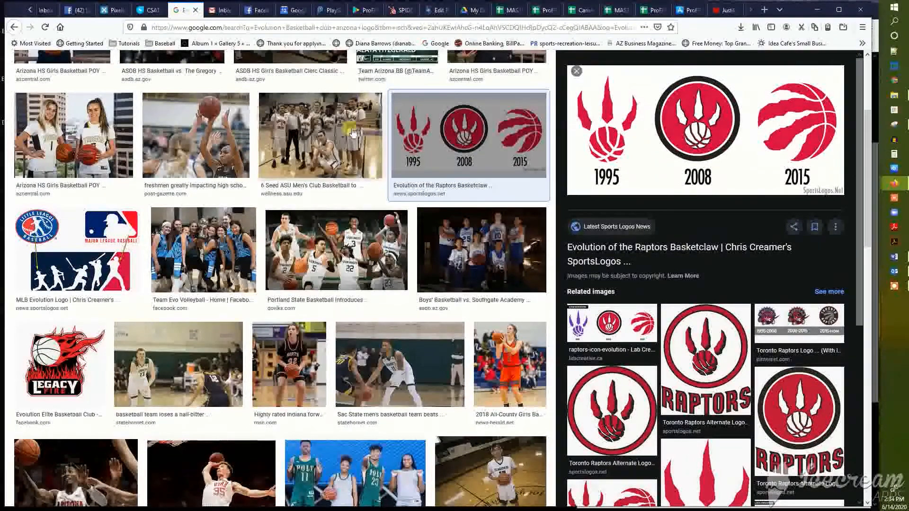
{"action": "scroll", "coordinate": [113, 198], "scroll_direction": "up", "scroll_amount": 3}
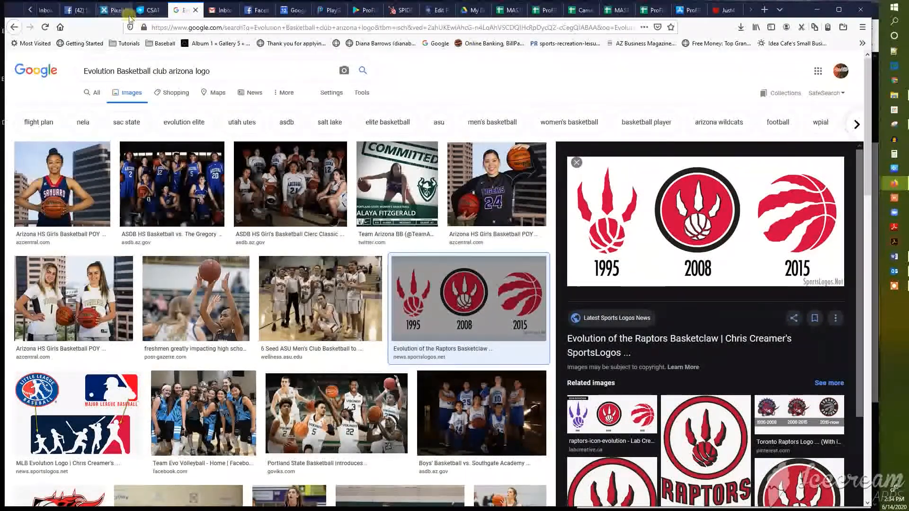
{"action": "left_click", "coordinate": [116, 10]}
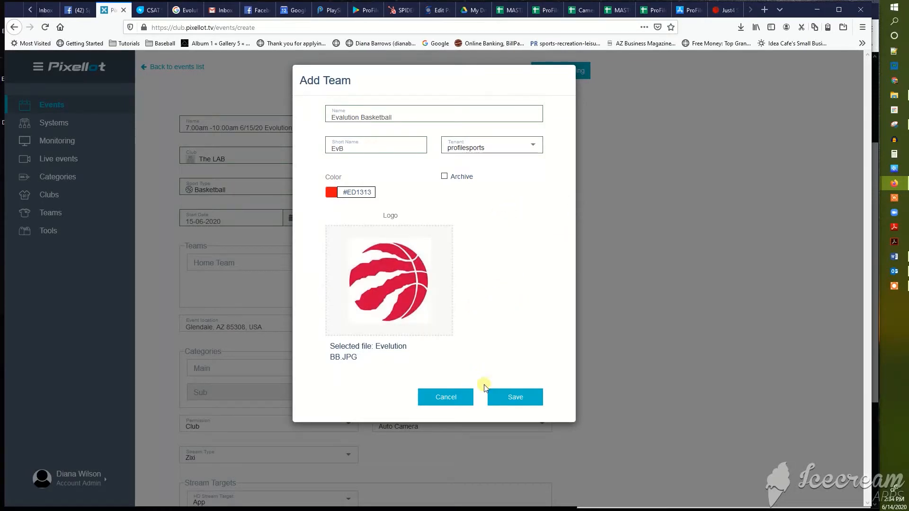
Step: Dismiss the new team form and choose Evelution Basketball as the event's home team
{"action": "left_click", "coordinate": [734, 158]}
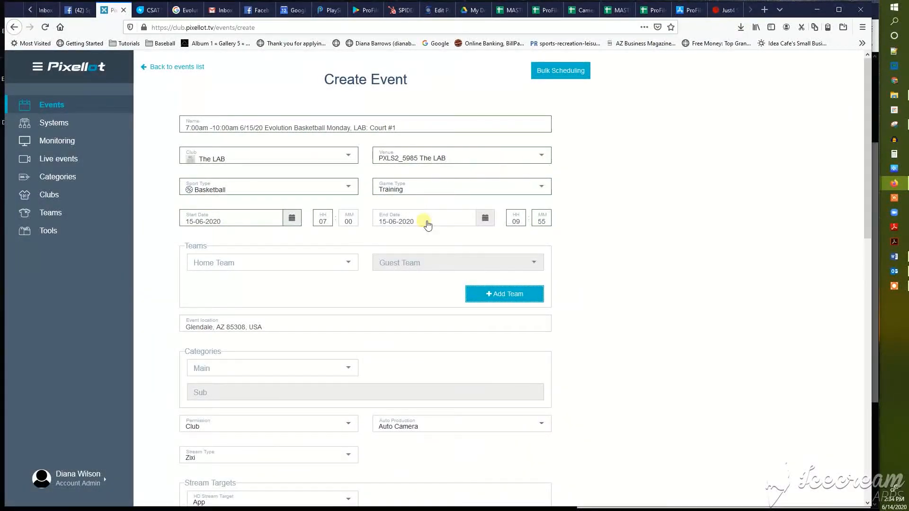
{"action": "left_click", "coordinate": [348, 262]}
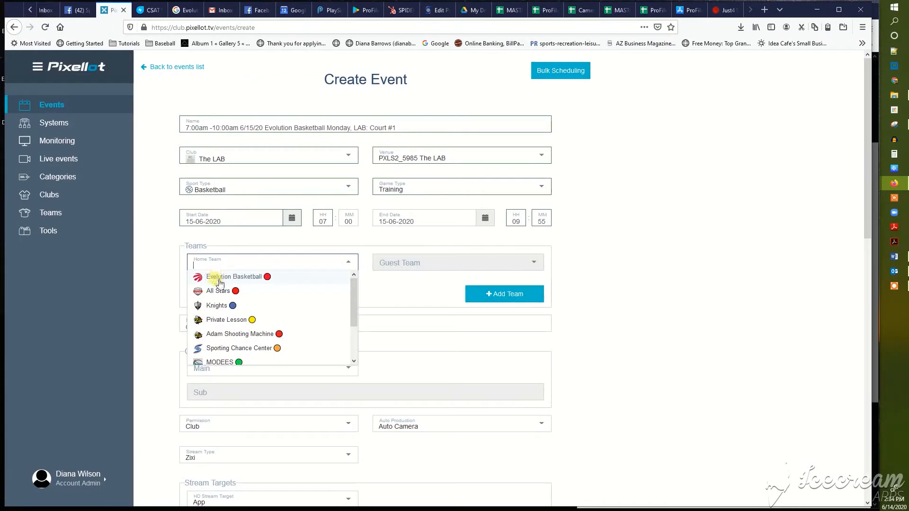
{"action": "left_click", "coordinate": [220, 279]}
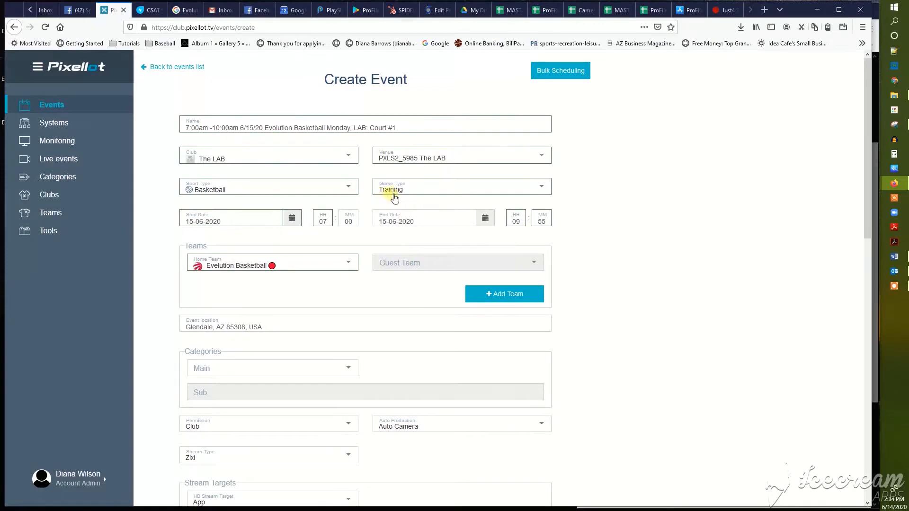
Step: Replace the event location with the venue's street address, choosing the matching address suggestion
{"action": "scroll", "coordinate": [663, 203], "scroll_direction": "down", "scroll_amount": 4}
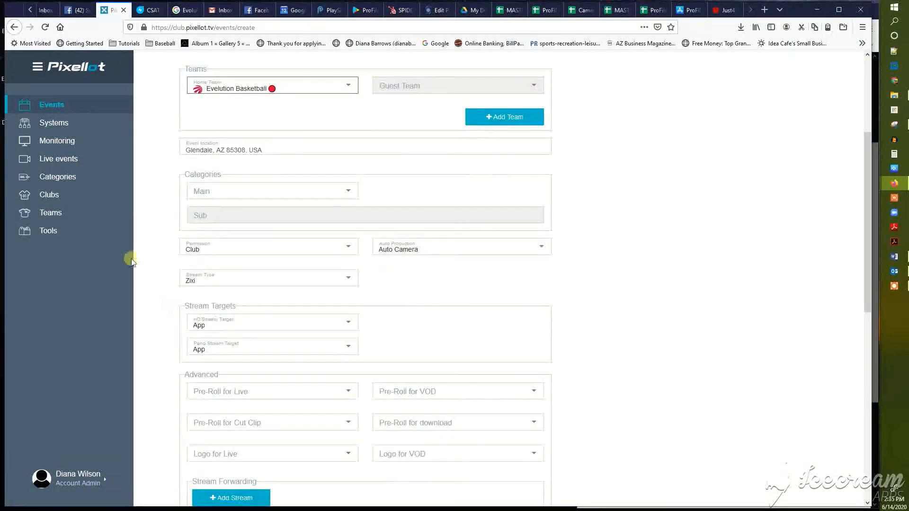
{"action": "left_click_drag", "start_coordinate": [261, 150], "coordinate": [176, 152]}
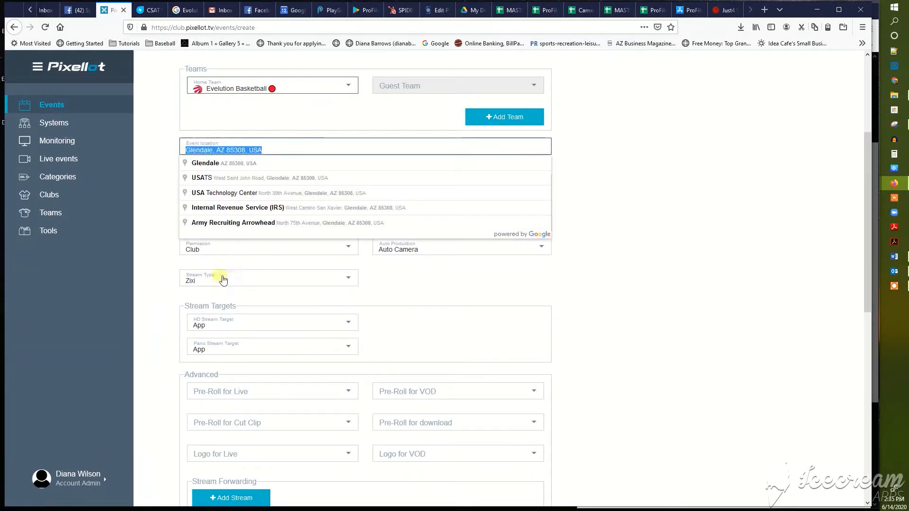
{"action": "type", "text": "2"}
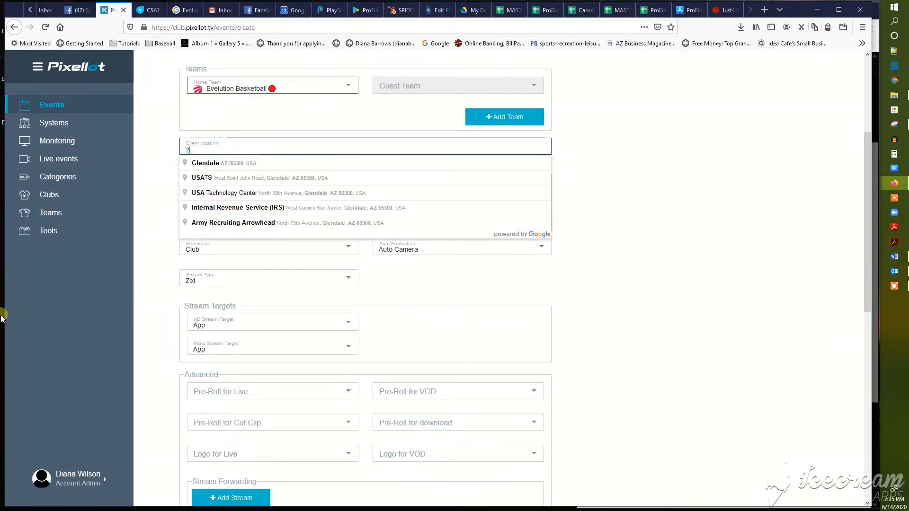
{"action": "type", "text": "55 "}
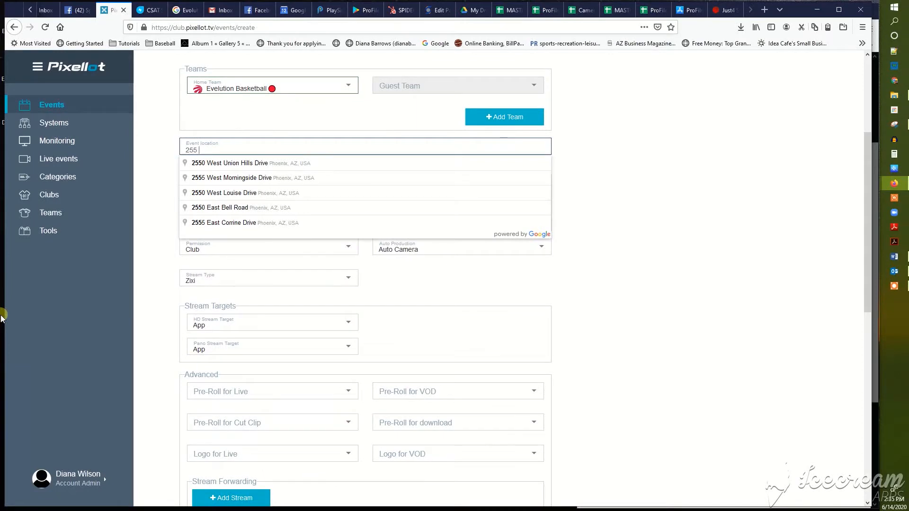
{"action": "type", "text": "W Wa"}
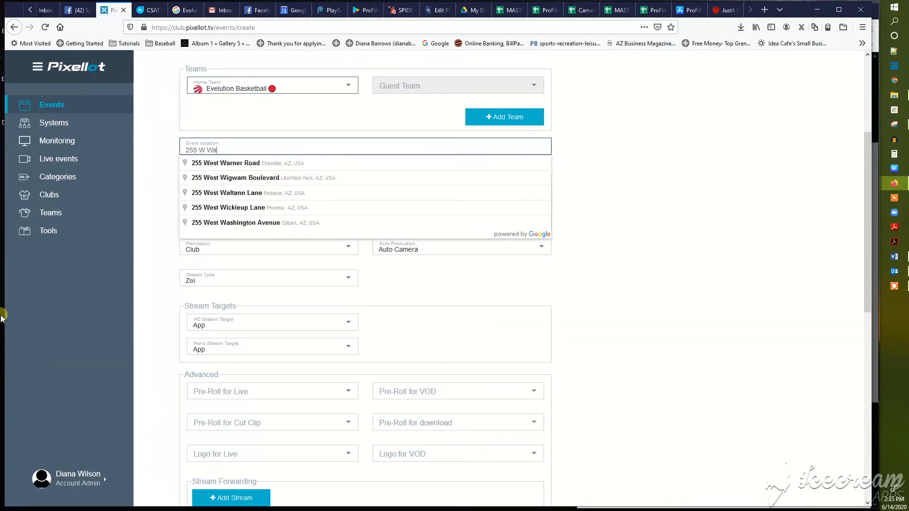
{"action": "type", "text": "rner"}
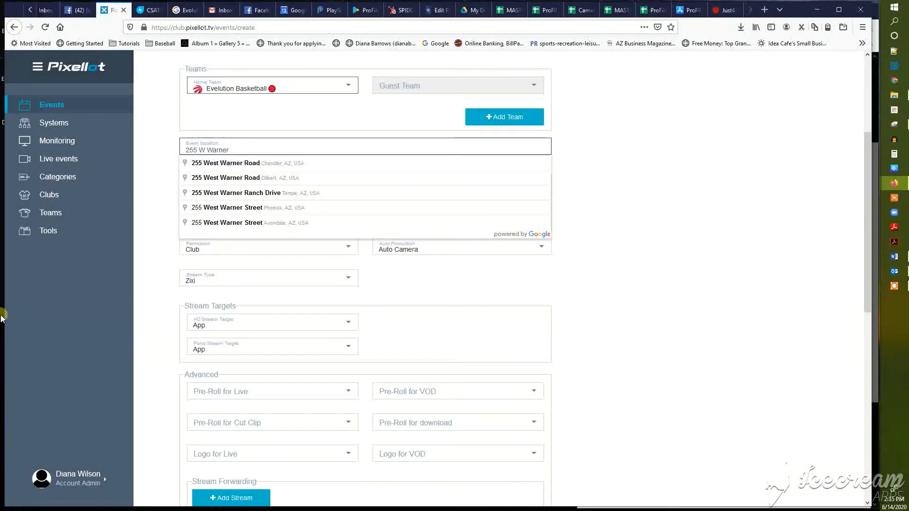
{"action": "type", "text": " Road"}
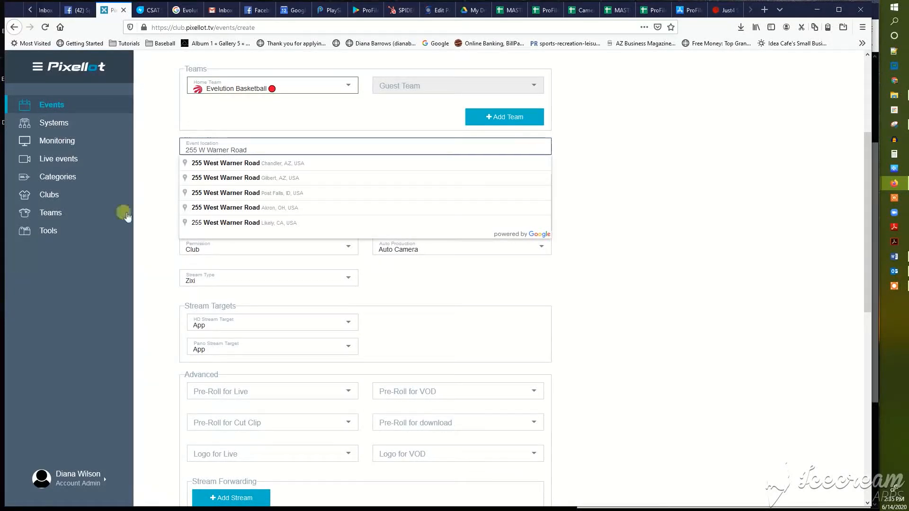
{"action": "left_click", "coordinate": [234, 164]}
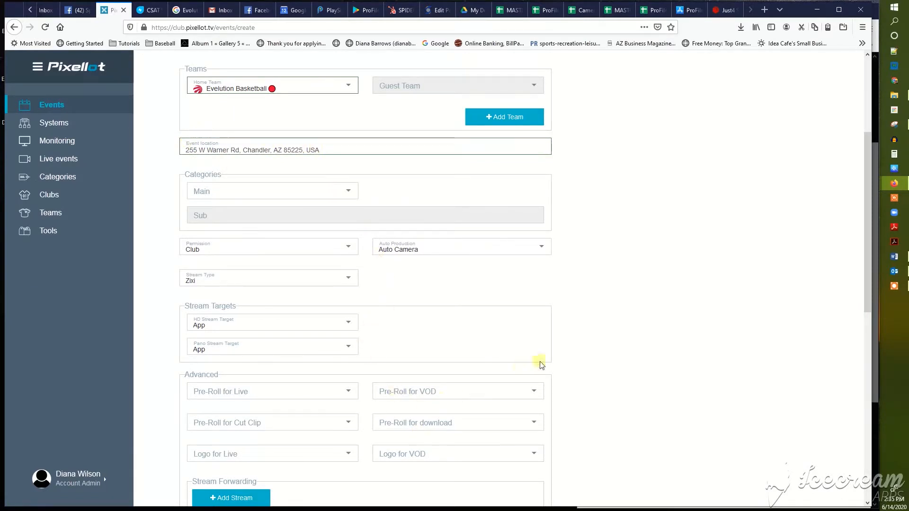
Step: Categorize the event under the main category Venue with the subcategory The LAB
{"action": "left_click", "coordinate": [255, 191]}
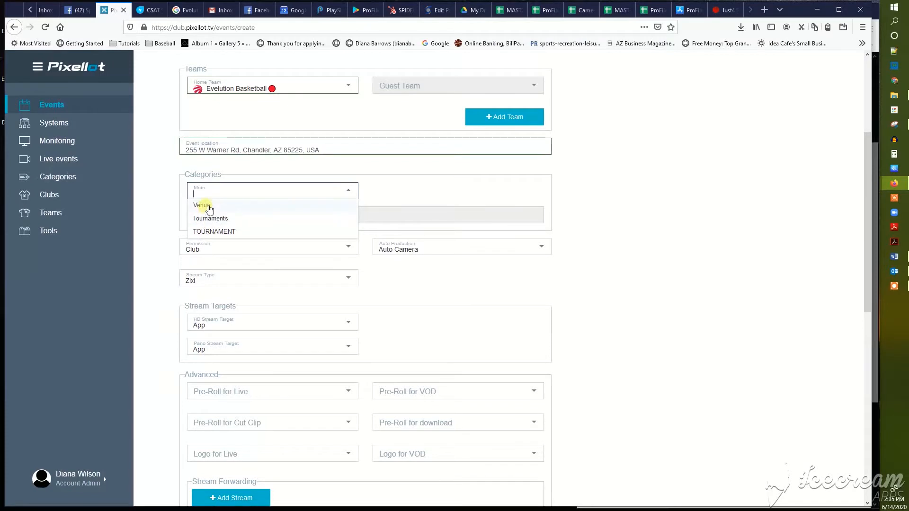
{"action": "left_click", "coordinate": [210, 208]}
{"action": "left_click", "coordinate": [238, 216]}
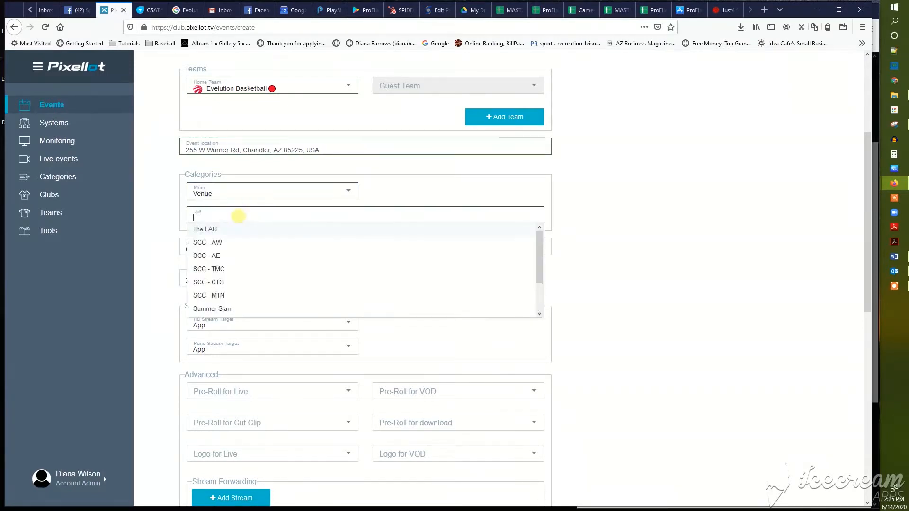
{"action": "left_click", "coordinate": [213, 231]}
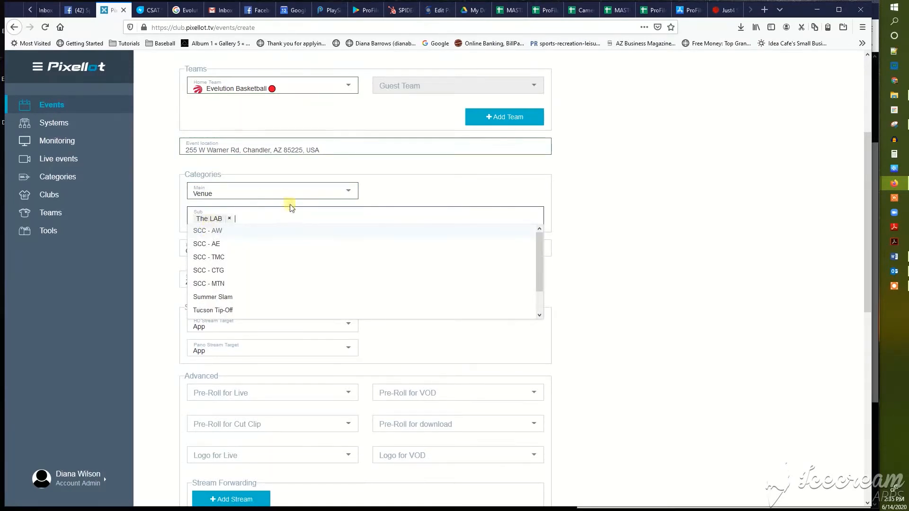
{"action": "left_click", "coordinate": [409, 191]}
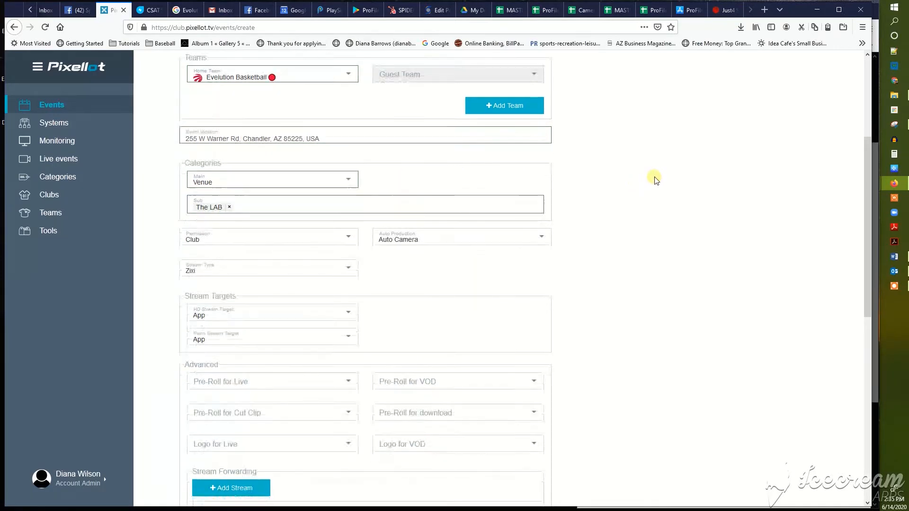
Step: Set the event's pre-roll for live to Just4hoopn in the advanced settings
{"action": "scroll", "coordinate": [653, 178], "scroll_direction": "down", "scroll_amount": 3}
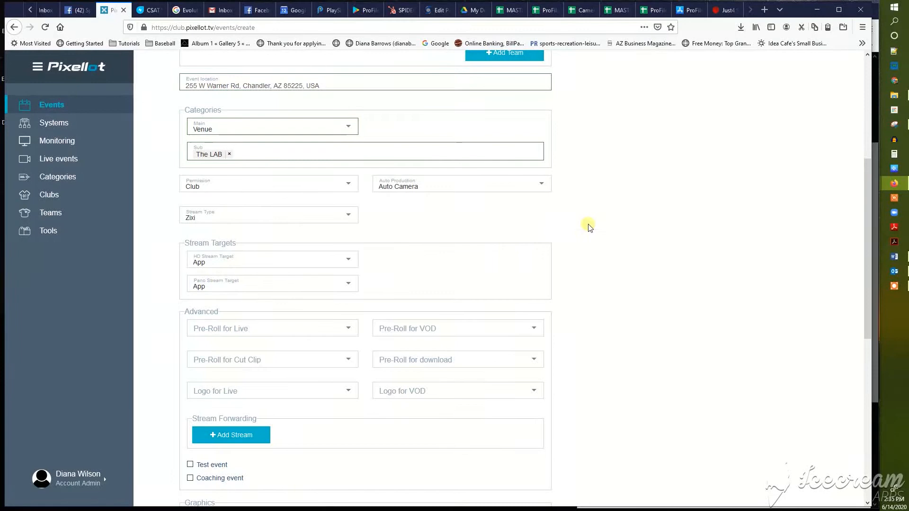
{"action": "scroll", "coordinate": [587, 222], "scroll_direction": "down", "scroll_amount": 5}
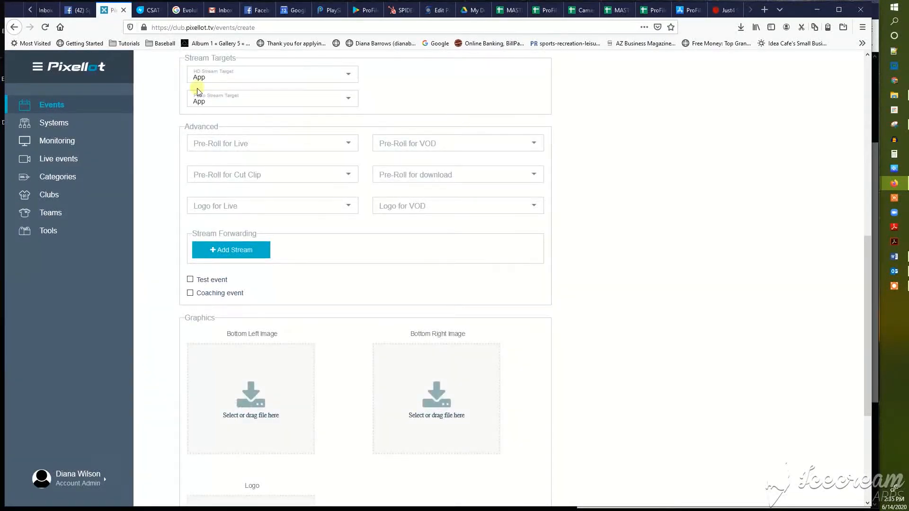
{"action": "left_click", "coordinate": [341, 149]}
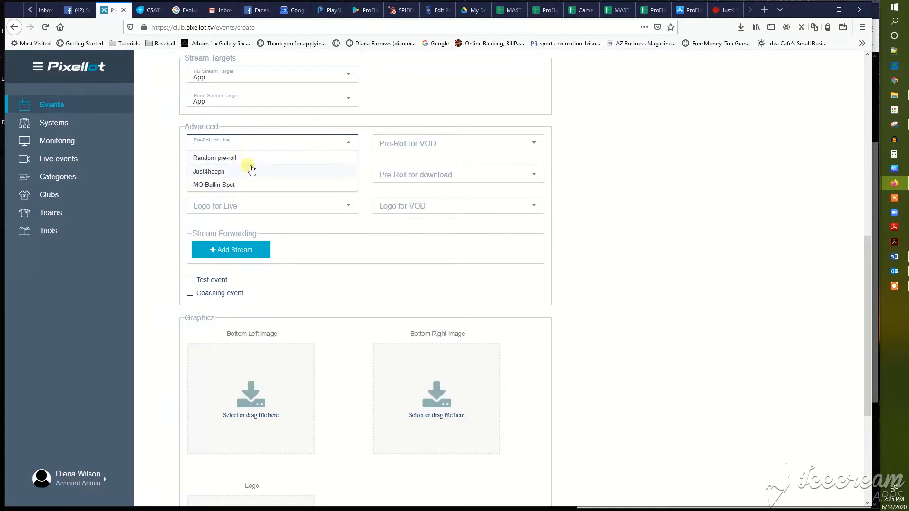
{"action": "scroll", "coordinate": [649, 158], "scroll_direction": "up", "scroll_amount": 3}
{"action": "scroll", "coordinate": [648, 158], "scroll_direction": "up", "scroll_amount": 3}
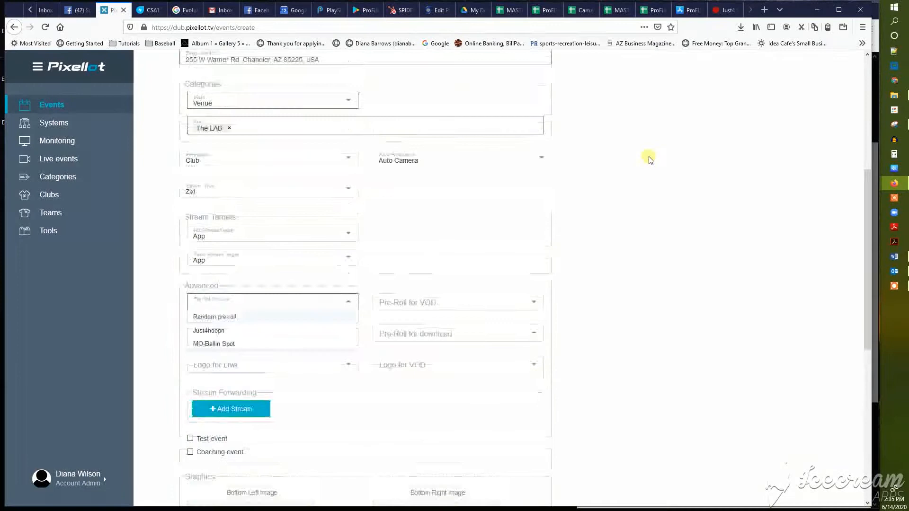
{"action": "scroll", "coordinate": [454, 265], "scroll_direction": "down", "scroll_amount": 3}
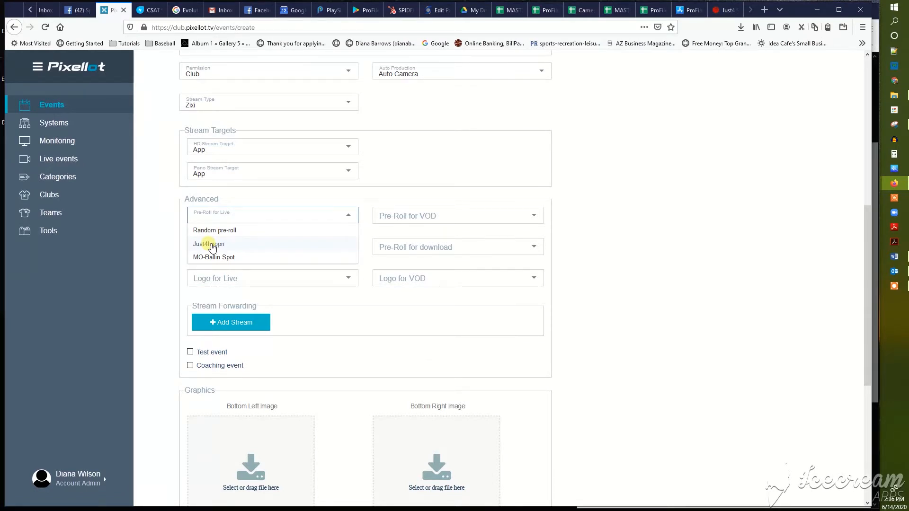
{"action": "left_click", "coordinate": [214, 244]}
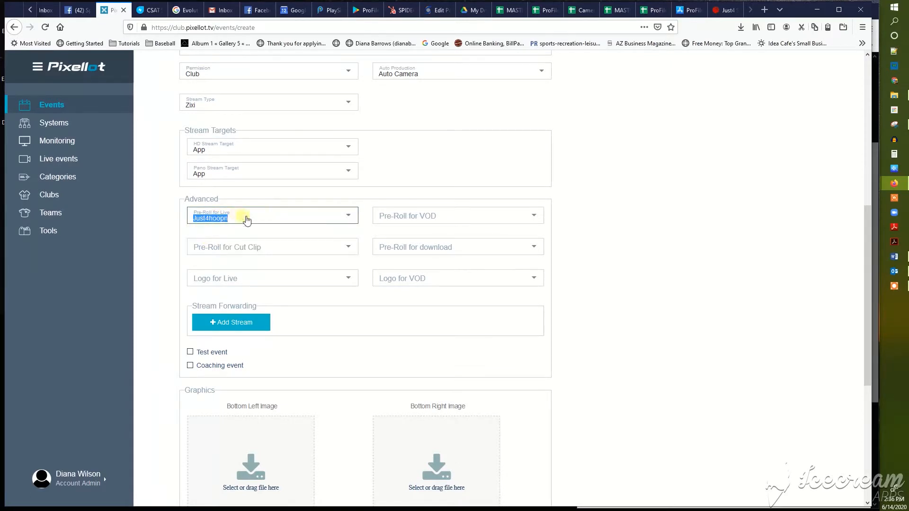
Step: Set the pre-rolls for VOD and for download to Just4hoopn
{"action": "left_click", "coordinate": [416, 217]}
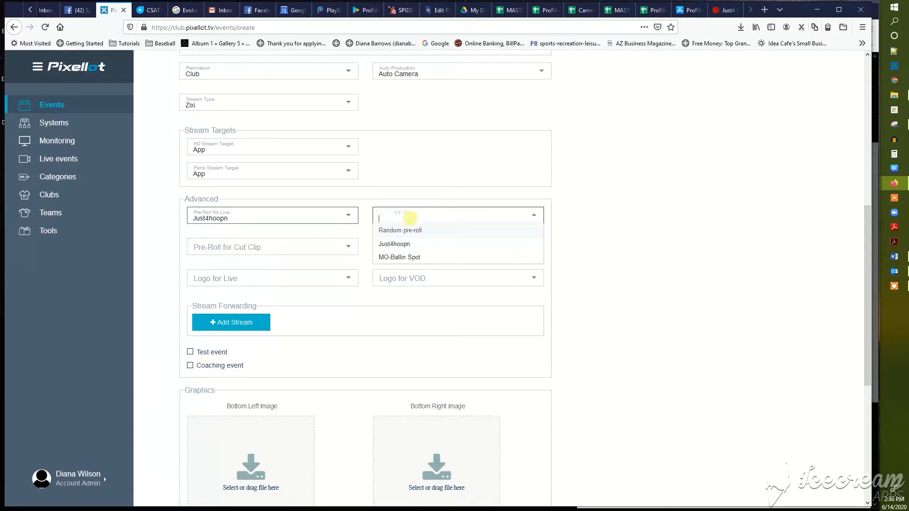
{"action": "left_click", "coordinate": [394, 244]}
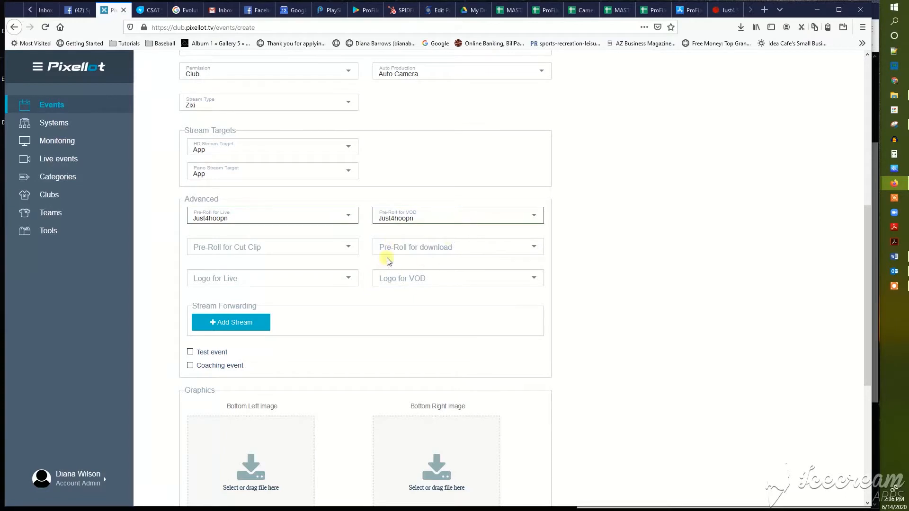
{"action": "left_click", "coordinate": [396, 254]}
{"action": "left_click", "coordinate": [390, 276]}
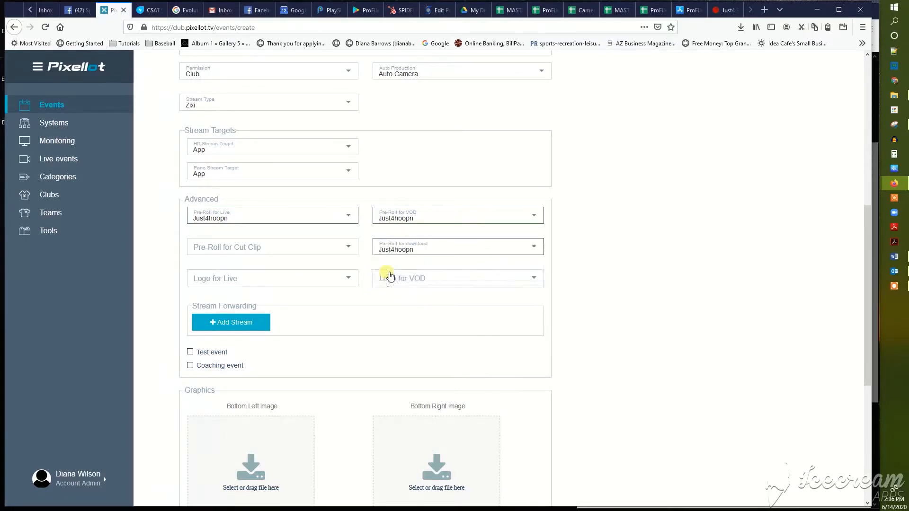
Step: Check the available pre-roll choices for the live stream without changing the selection
{"action": "scroll", "coordinate": [651, 178], "scroll_direction": "down", "scroll_amount": 1}
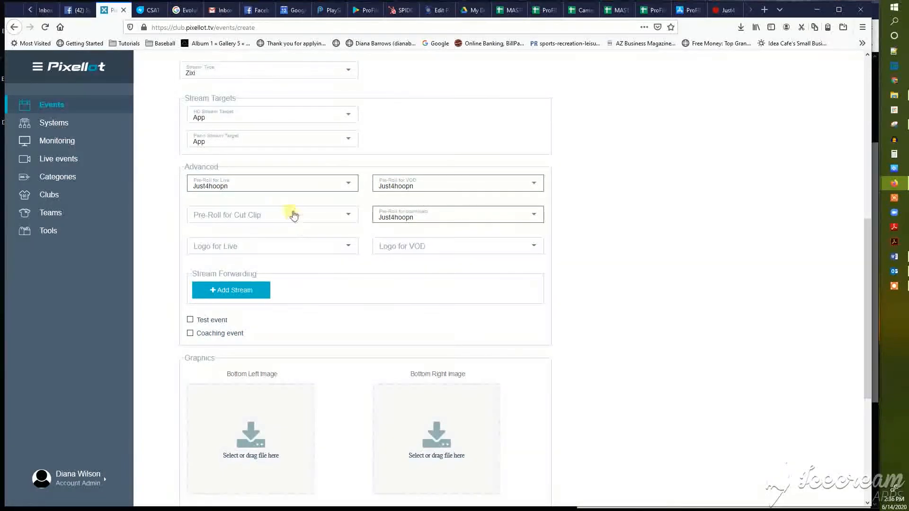
{"action": "left_click", "coordinate": [268, 188]}
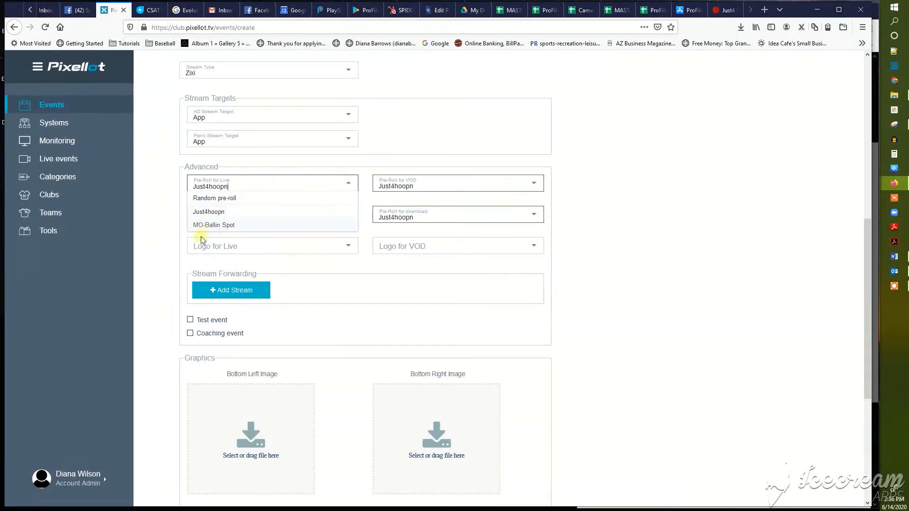
{"action": "left_click", "coordinate": [572, 232]}
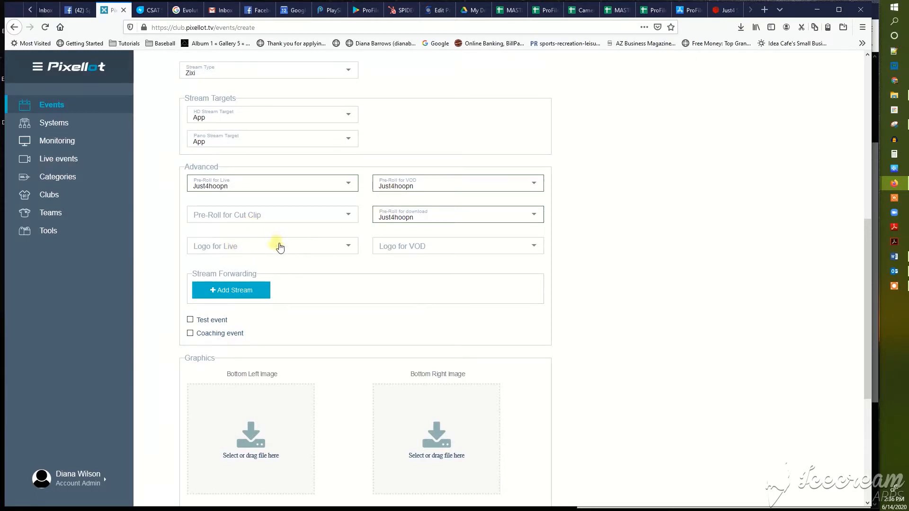
Step: Set the event's logo for live and logo for VOD to The LAB
{"action": "left_click", "coordinate": [292, 244]}
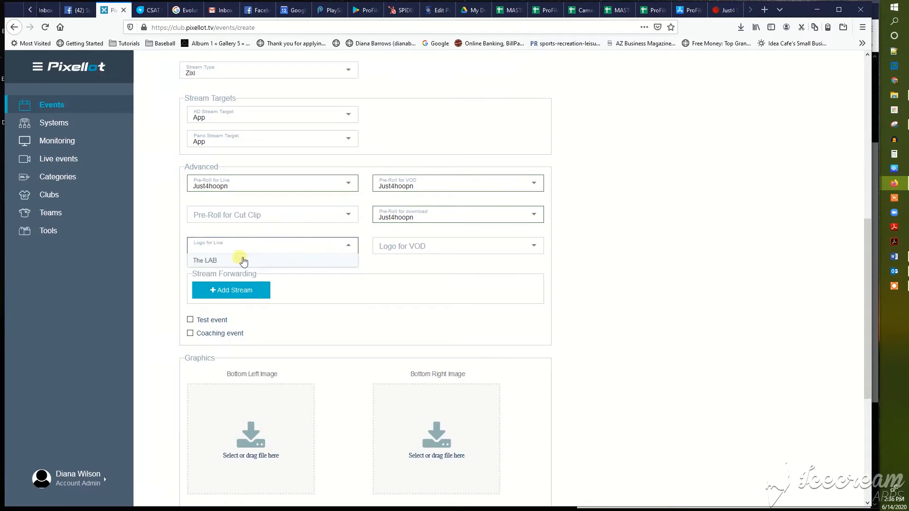
{"action": "left_click", "coordinate": [242, 262]}
{"action": "left_click", "coordinate": [481, 247]}
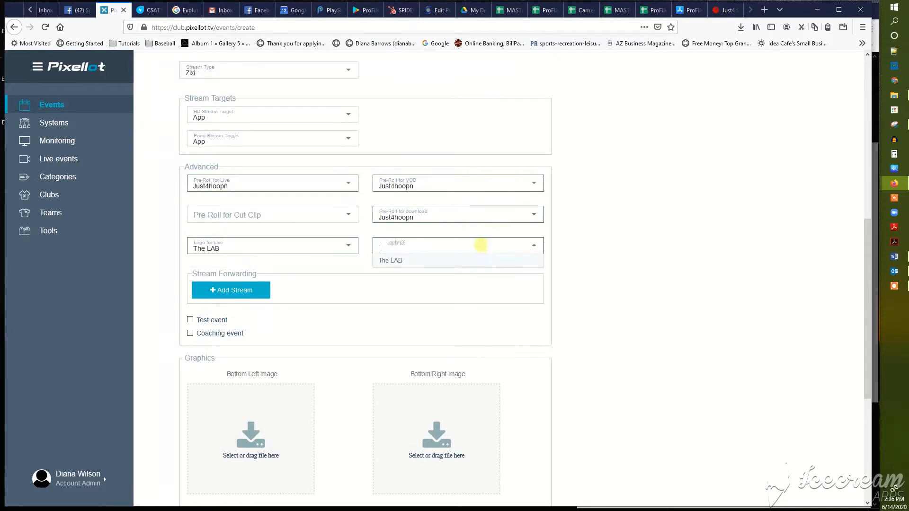
{"action": "left_click", "coordinate": [460, 261]}
Step: Upload Day Auto Supply Logo_4screens.png from the NAPA folder on the Big6 Backup (E:) drive as the Bottom Left Image graphic
{"action": "scroll", "coordinate": [681, 235], "scroll_direction": "down", "scroll_amount": 4}
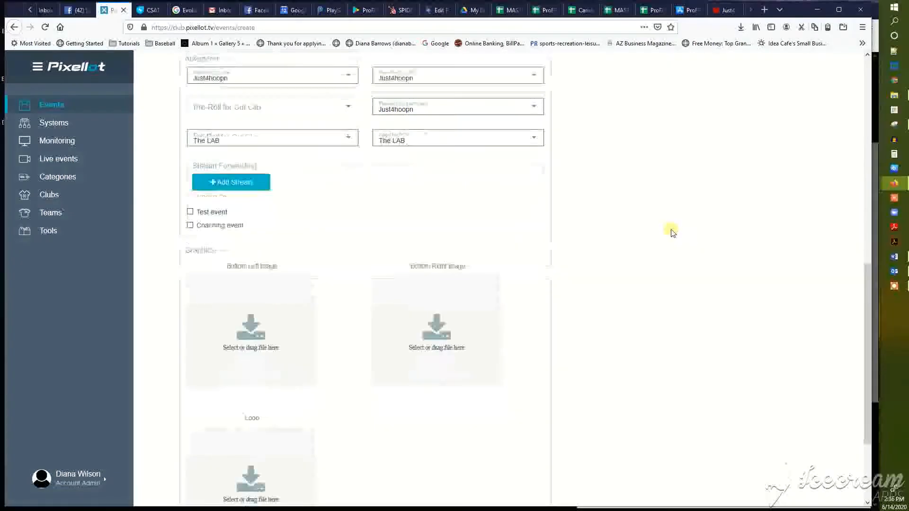
{"action": "scroll", "coordinate": [672, 228], "scroll_direction": "down", "scroll_amount": 1}
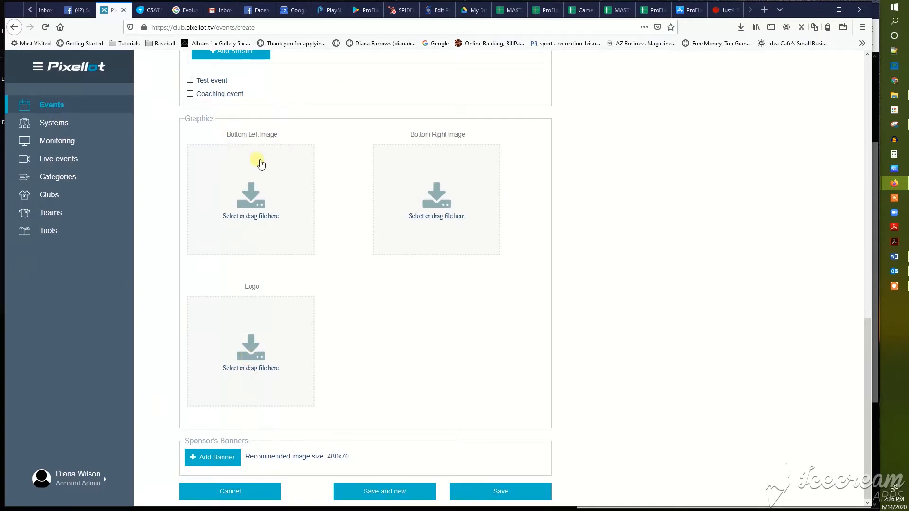
{"action": "left_click", "coordinate": [252, 207]}
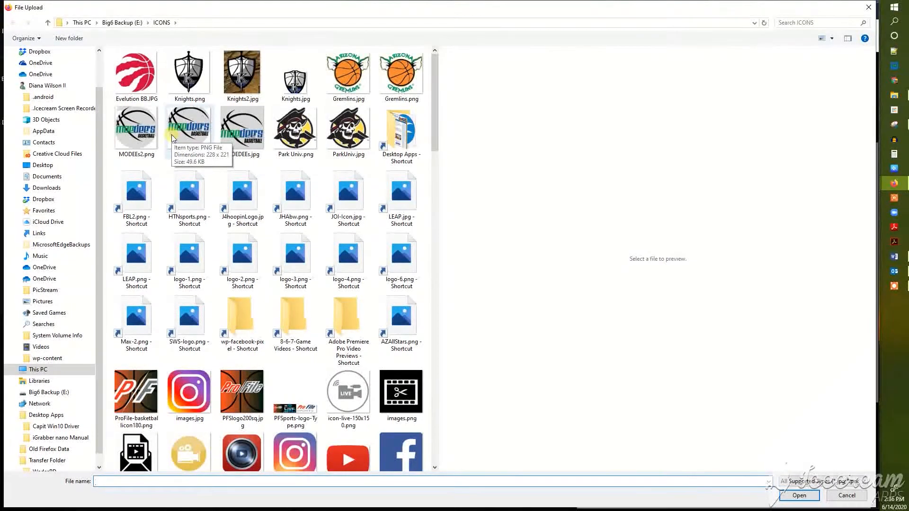
{"action": "left_click", "coordinate": [42, 394]}
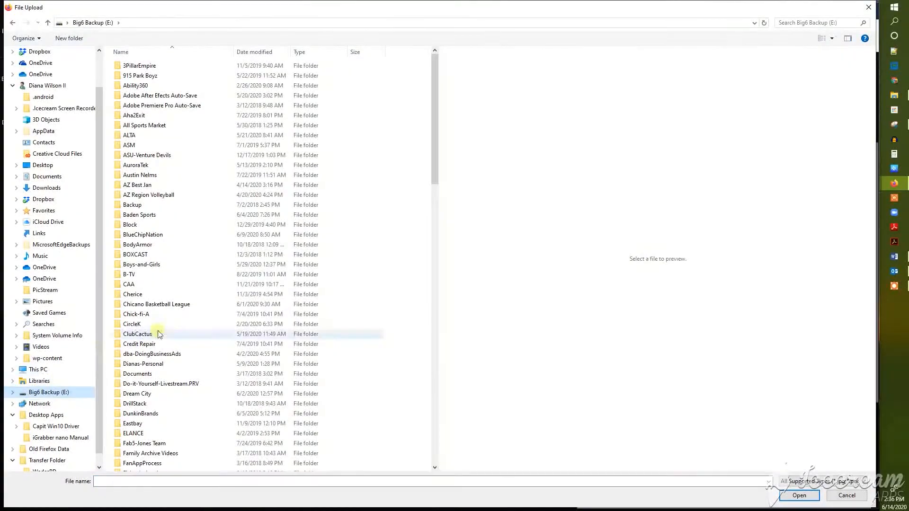
{"action": "left_click_drag", "start_coordinate": [436, 139], "coordinate": [405, 305]}
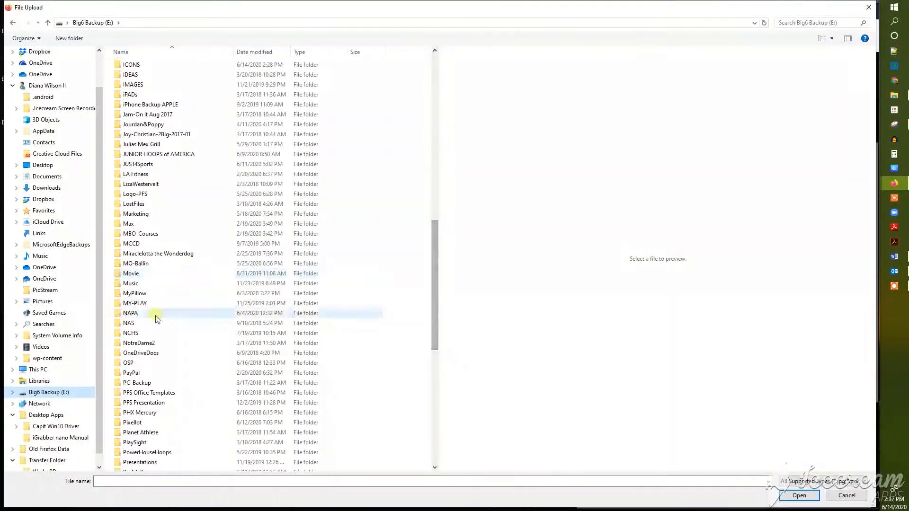
{"action": "double_click", "coordinate": [116, 313]}
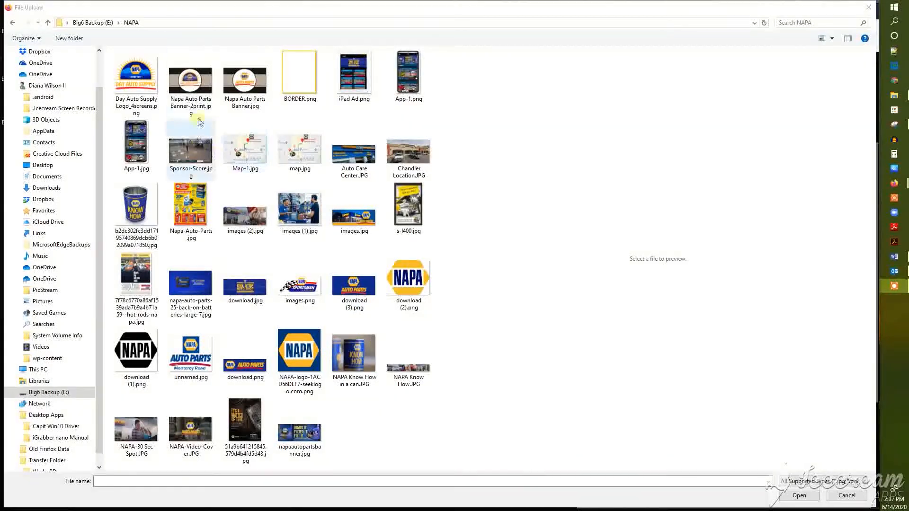
{"action": "left_click", "coordinate": [138, 72]}
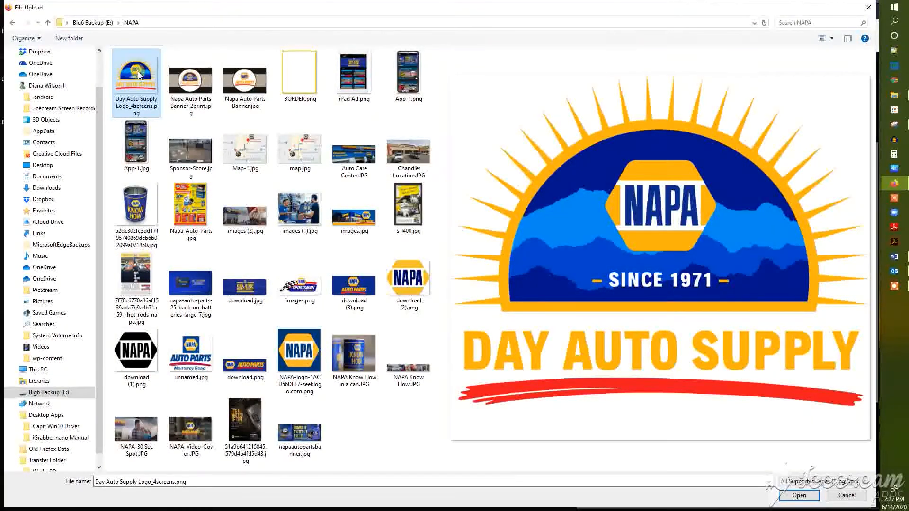
{"action": "left_click", "coordinate": [800, 496]}
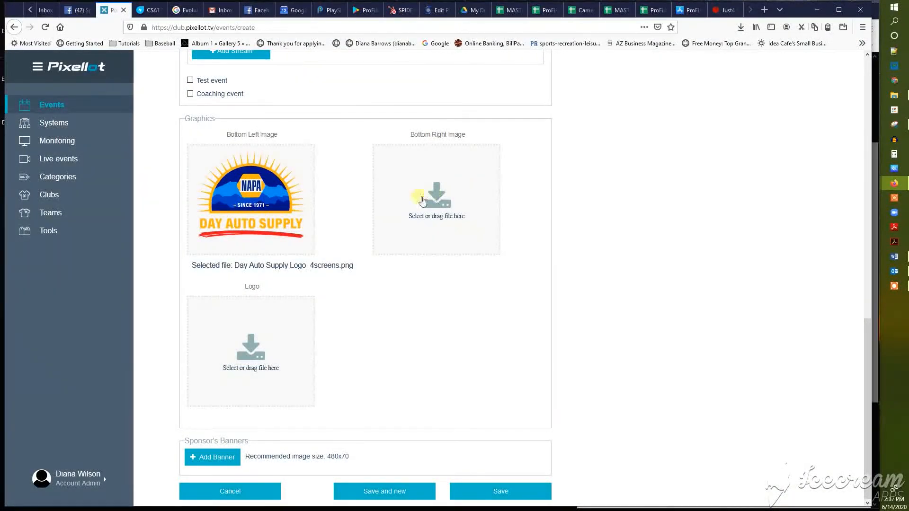
Step: Upload PFSports-logo-90x60.png from the Logo-PFS folder on the Big6 Backup (E:) drive as the Bottom Right Image graphic
{"action": "left_click", "coordinate": [435, 204]}
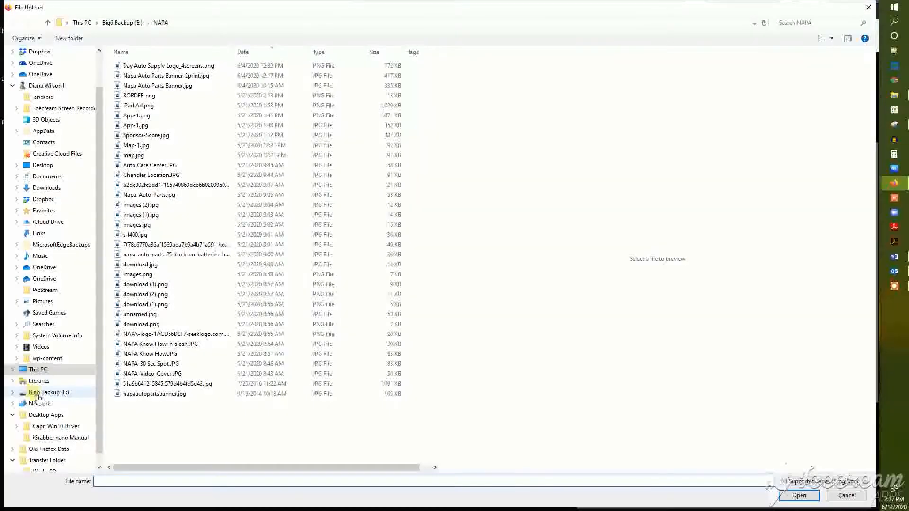
{"action": "left_click", "coordinate": [39, 393]}
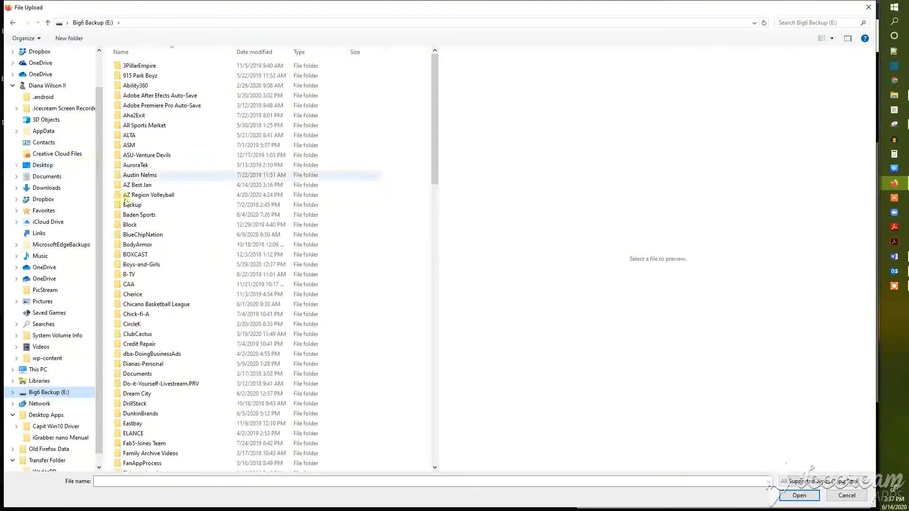
{"action": "scroll", "coordinate": [152, 242], "scroll_direction": "down", "scroll_amount": 3}
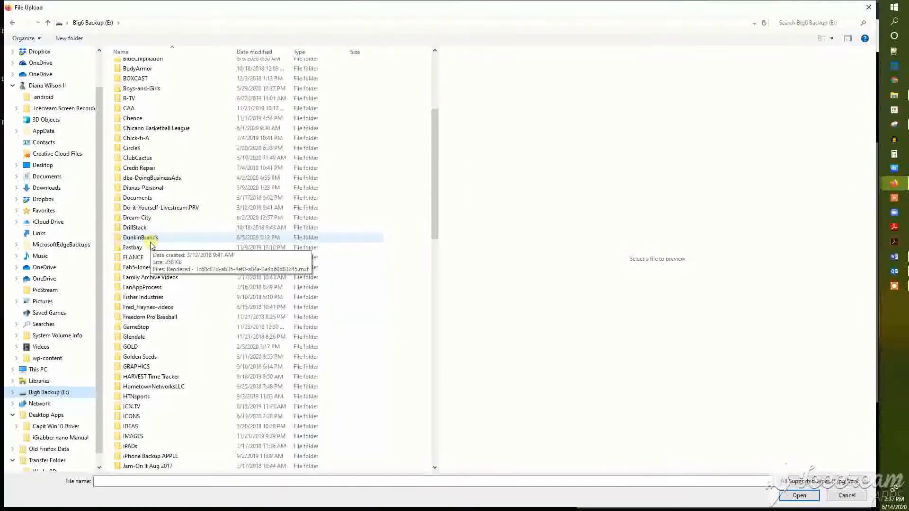
{"action": "scroll", "coordinate": [157, 378], "scroll_direction": "down", "scroll_amount": 2}
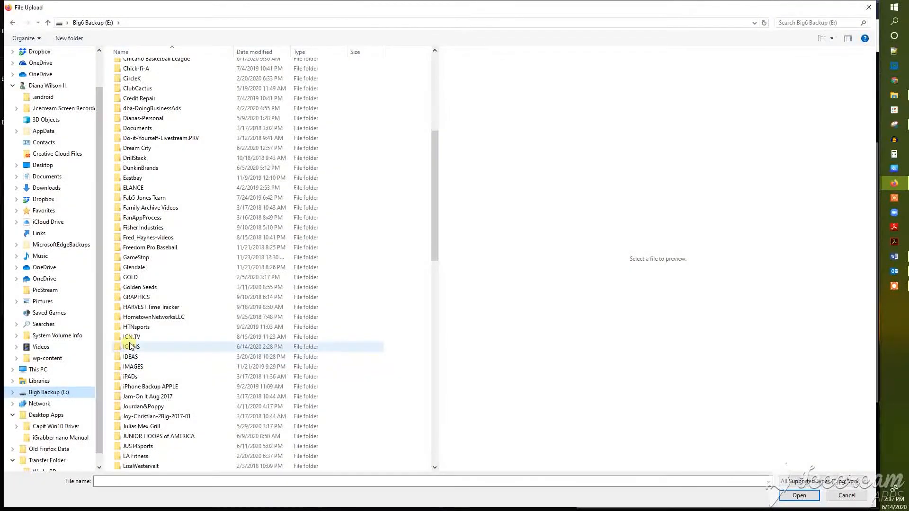
{"action": "scroll", "coordinate": [128, 374], "scroll_direction": "down", "scroll_amount": 1}
{"action": "scroll", "coordinate": [129, 374], "scroll_direction": "down", "scroll_amount": 2}
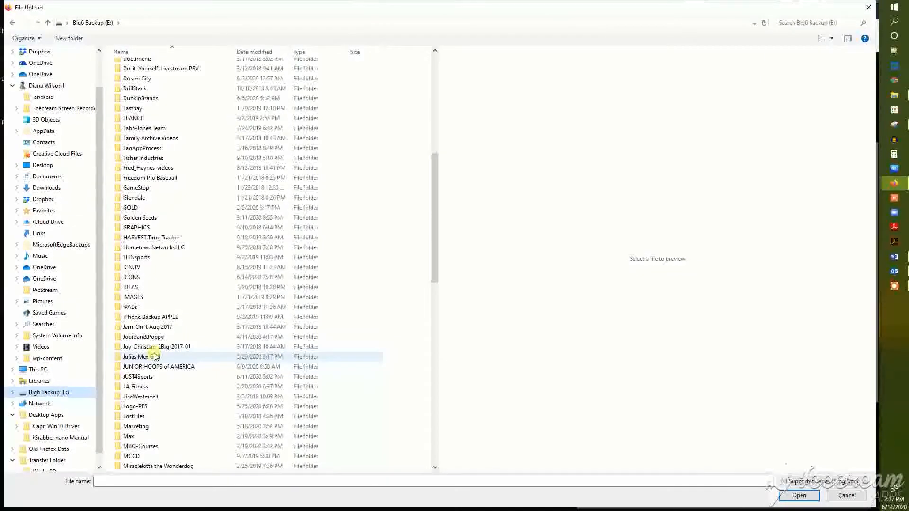
{"action": "left_click", "coordinate": [130, 408]}
{"action": "key", "text": "Return"}
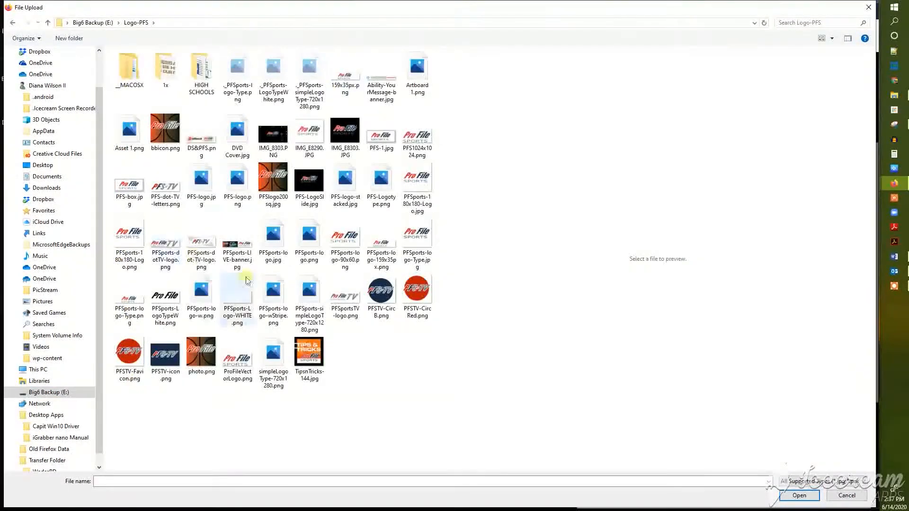
{"action": "left_click", "coordinate": [352, 241]}
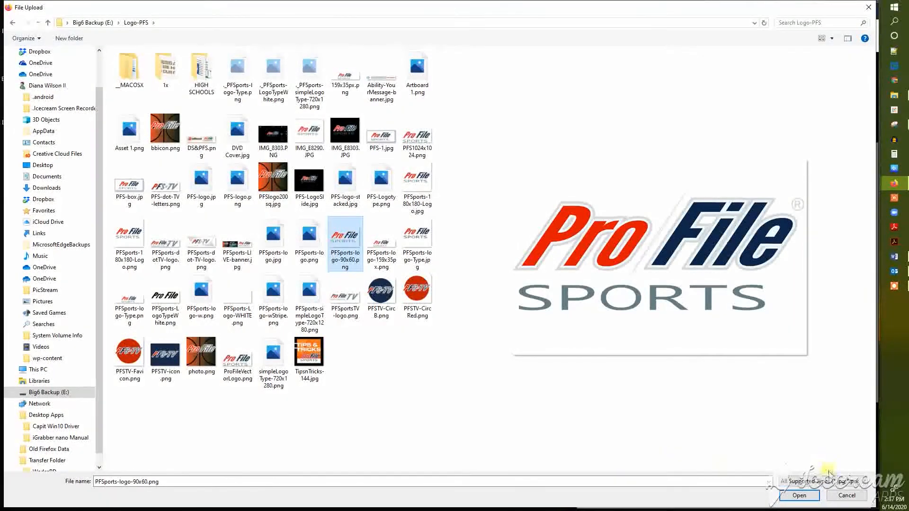
{"action": "left_click", "coordinate": [799, 495]}
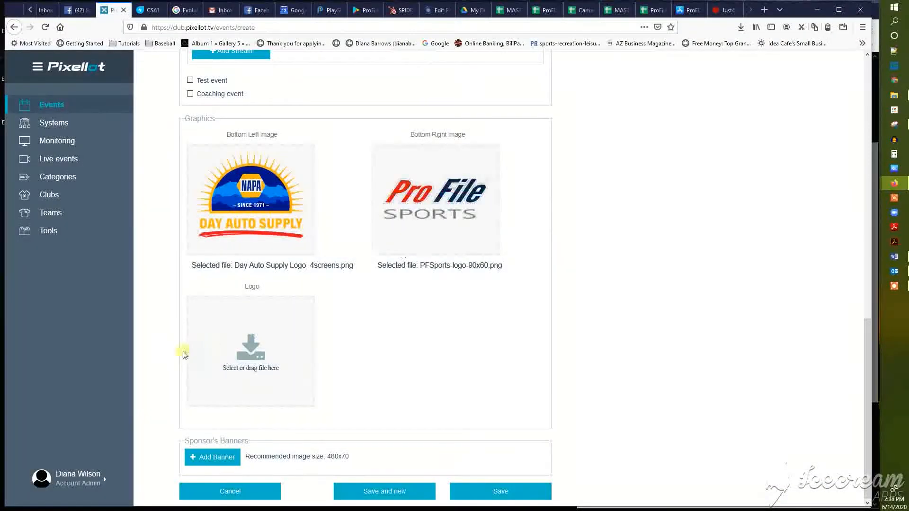
Step: Upload LAB.png from the JUST4Sports folder on the Big6 Backup (E:) drive as the event's Logo graphic
{"action": "left_click", "coordinate": [260, 357]}
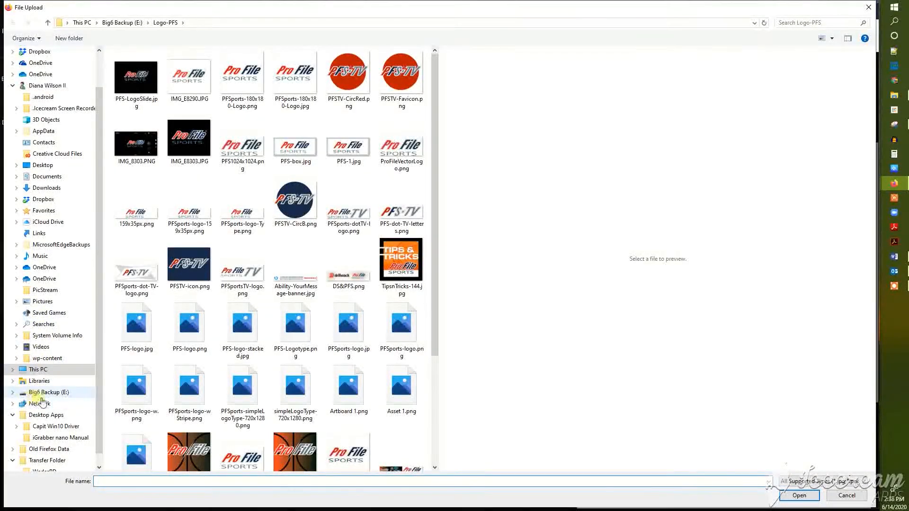
{"action": "left_click", "coordinate": [43, 393]}
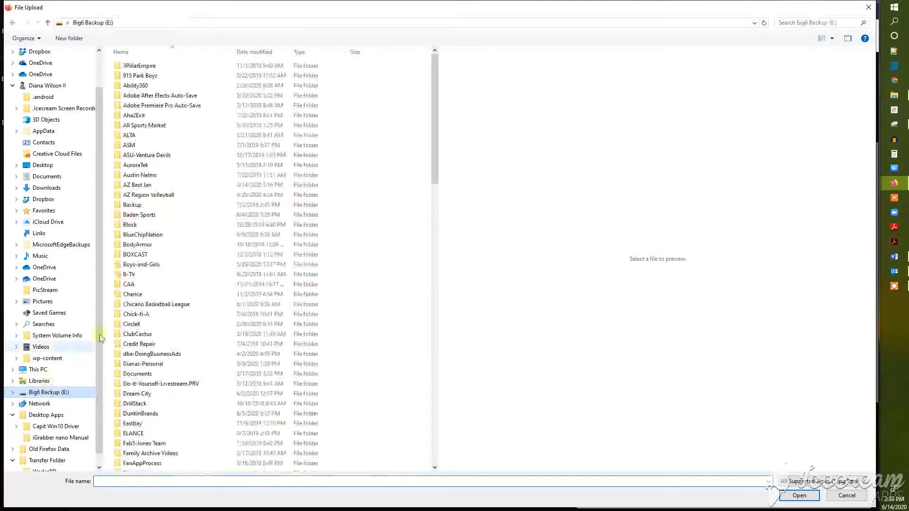
{"action": "scroll", "coordinate": [153, 310], "scroll_direction": "down", "scroll_amount": 6}
{"action": "scroll", "coordinate": [153, 313], "scroll_direction": "down", "scroll_amount": 6}
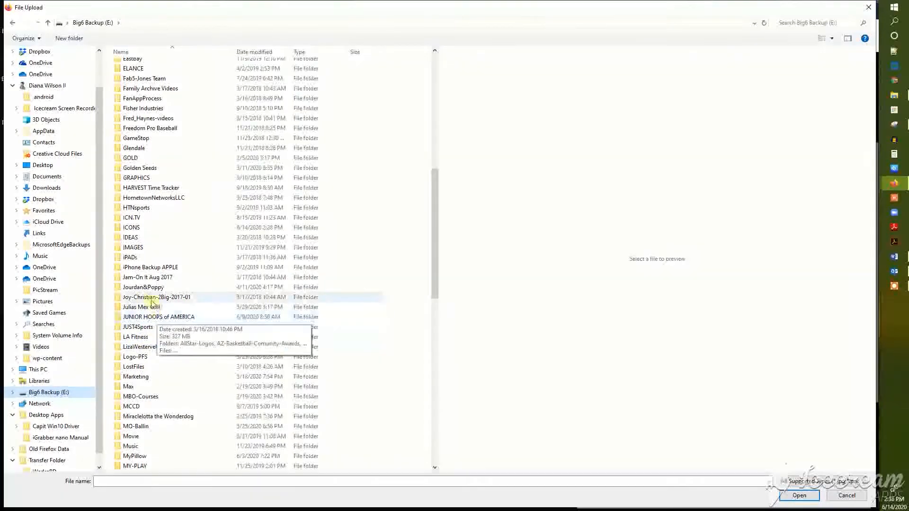
{"action": "left_click", "coordinate": [137, 328]}
{"action": "double_click", "coordinate": [137, 328]}
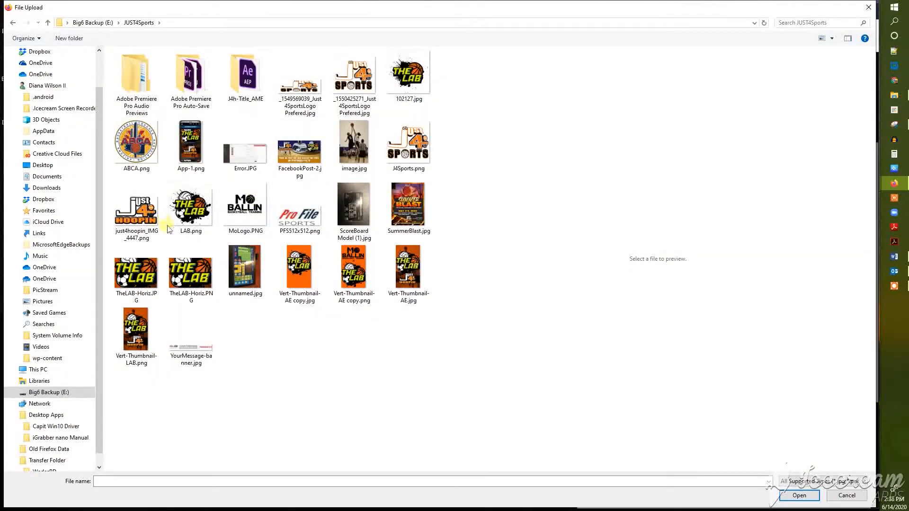
{"action": "left_click", "coordinate": [203, 208]}
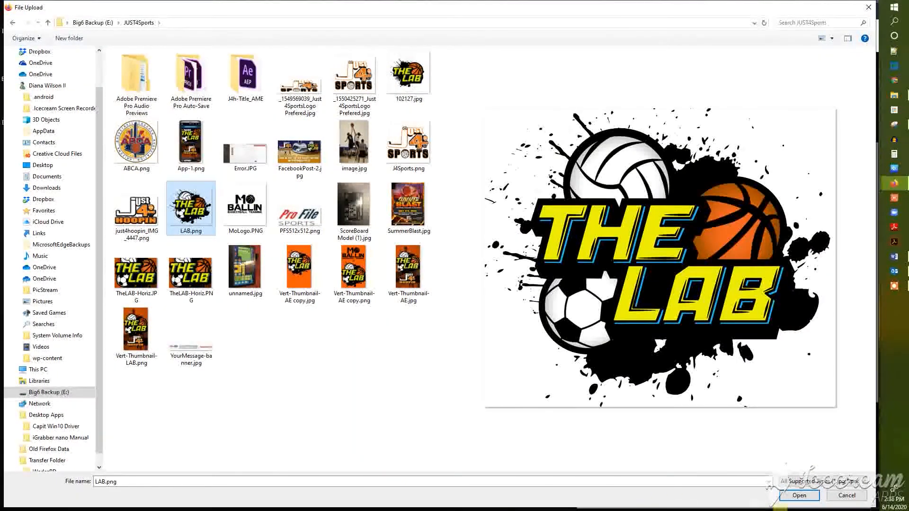
{"action": "left_click", "coordinate": [800, 497]}
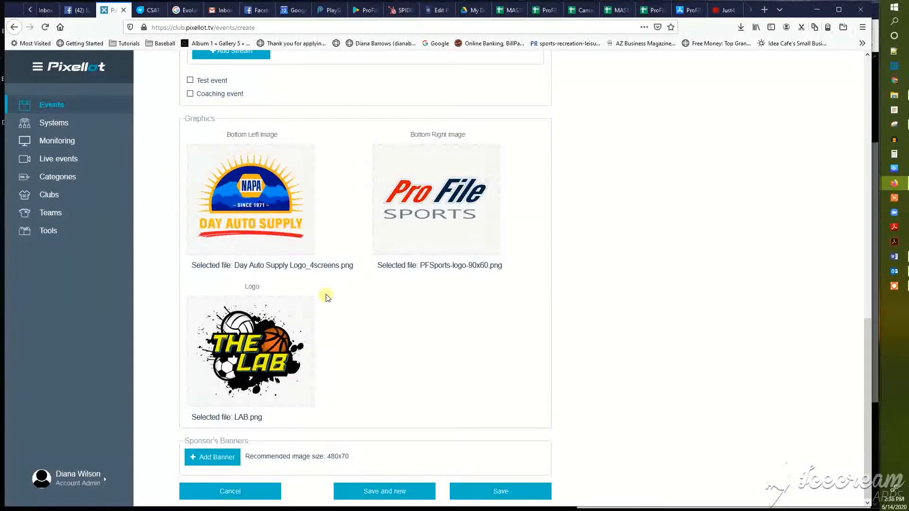
Step: Save the event while starting another new one, and check the remaining June 15, 2020 bookings in the Just4Sports day calendar
{"action": "left_click", "coordinate": [379, 492]}
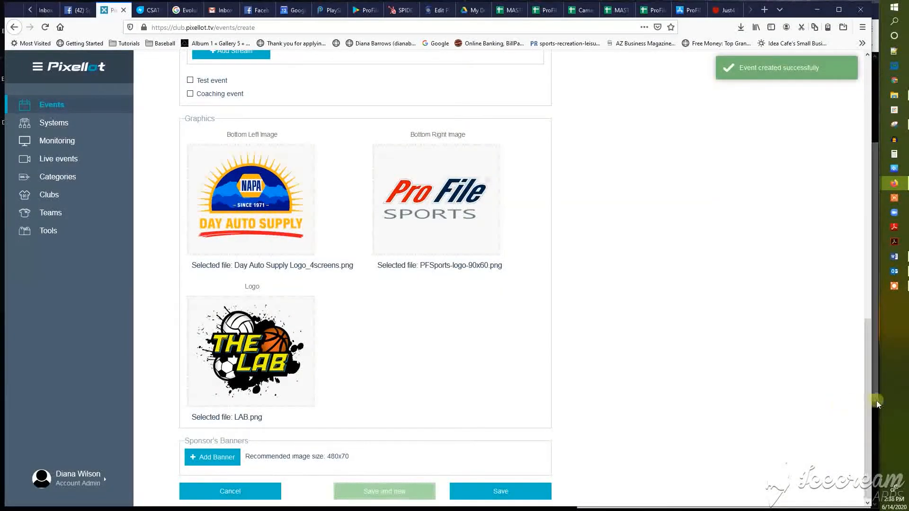
{"action": "left_click_drag", "start_coordinate": [867, 400], "coordinate": [896, 113]}
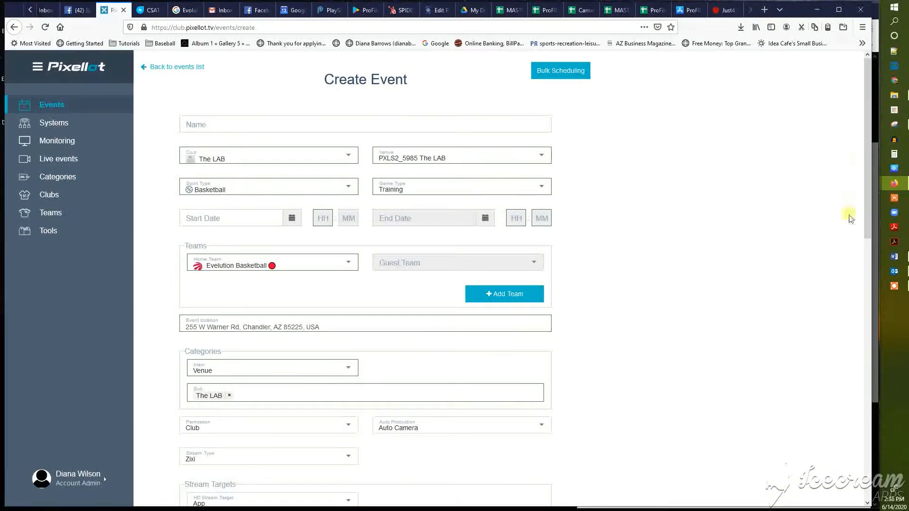
{"action": "left_click", "coordinate": [876, 283]}
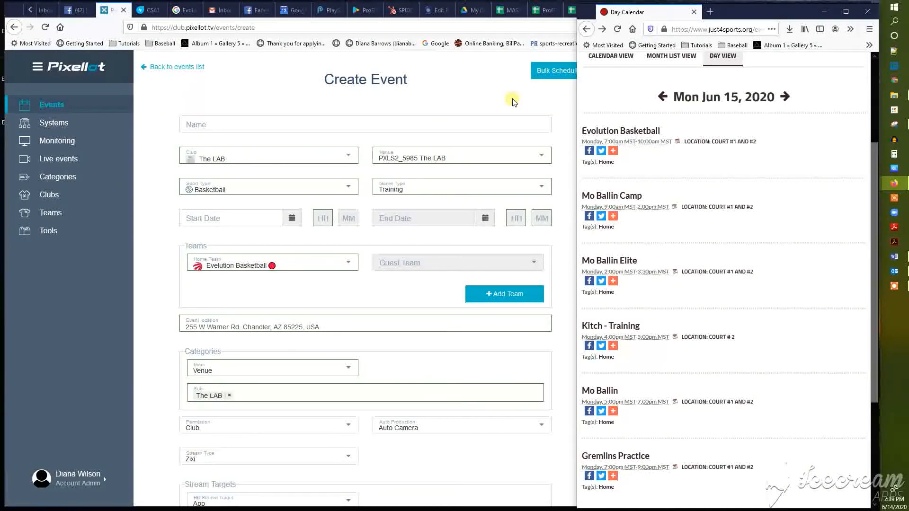
{"action": "left_click", "coordinate": [461, 84]}
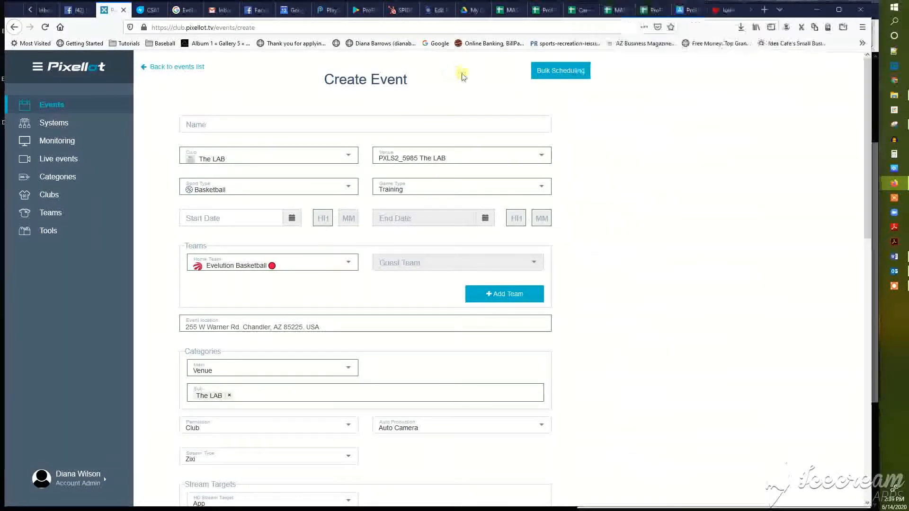
Step: Return to the events list and look through the live and upcoming pages for the June 15 Evolution Basketball event
{"action": "left_click", "coordinate": [172, 70]}
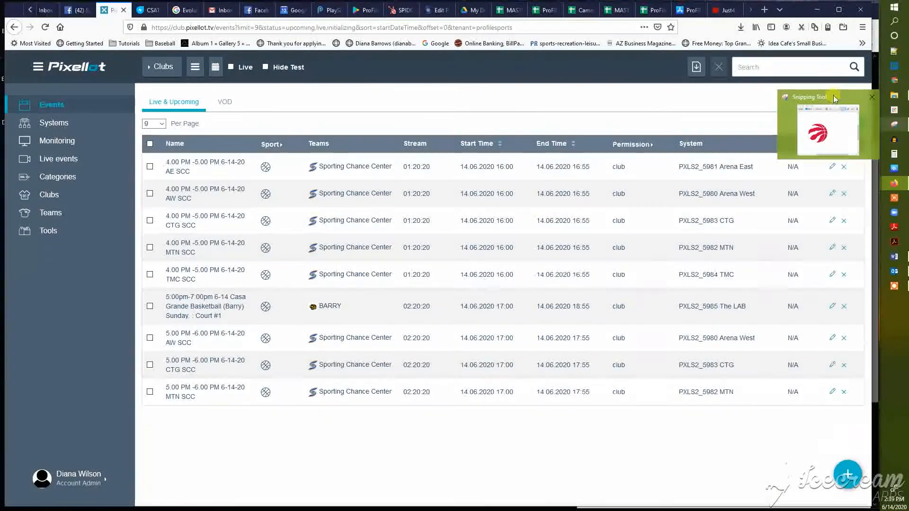
{"action": "left_click", "coordinate": [858, 124]}
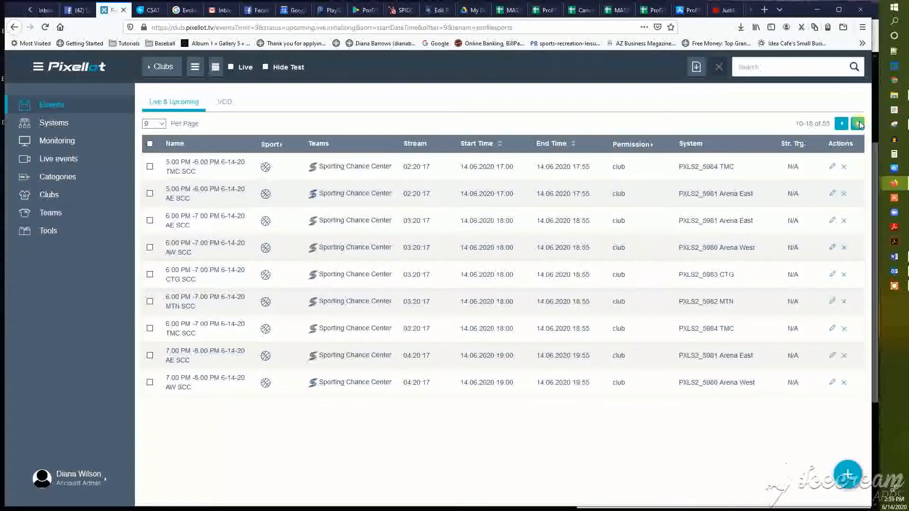
{"action": "left_click", "coordinate": [858, 123]}
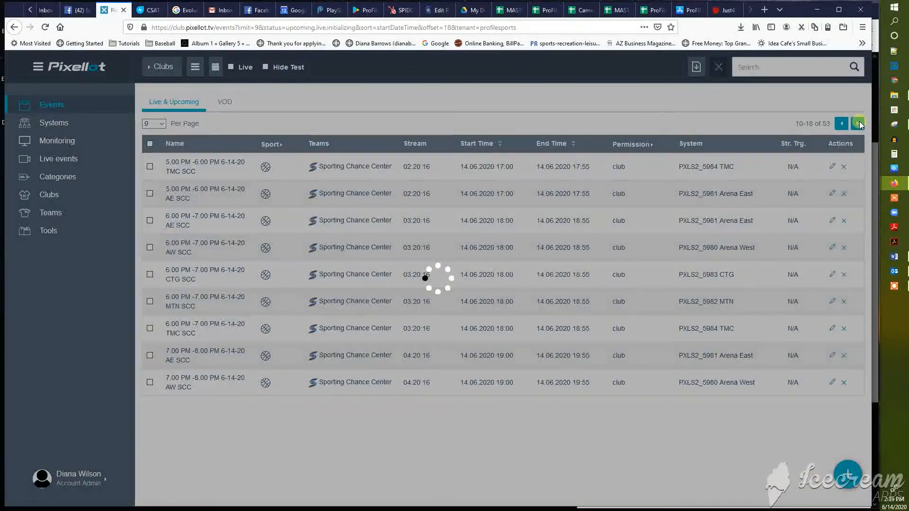
{"action": "left_click", "coordinate": [859, 122]}
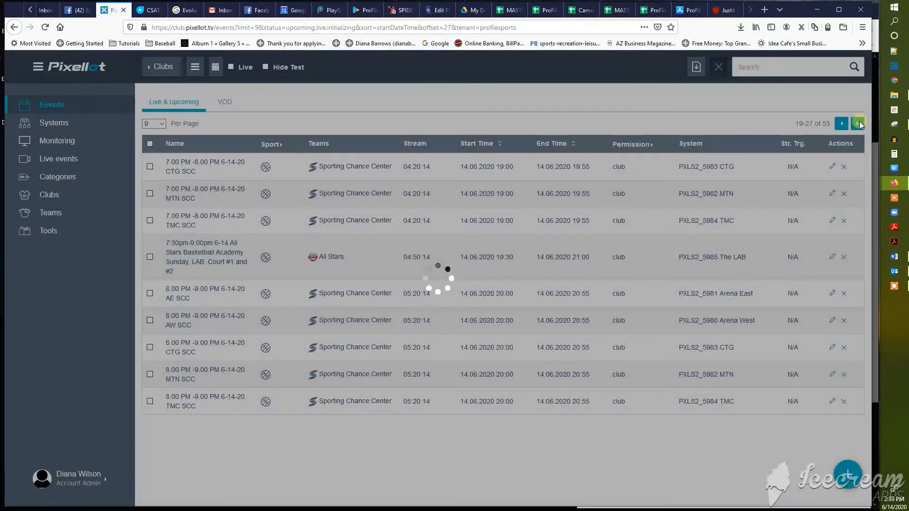
{"action": "left_click", "coordinate": [858, 124]}
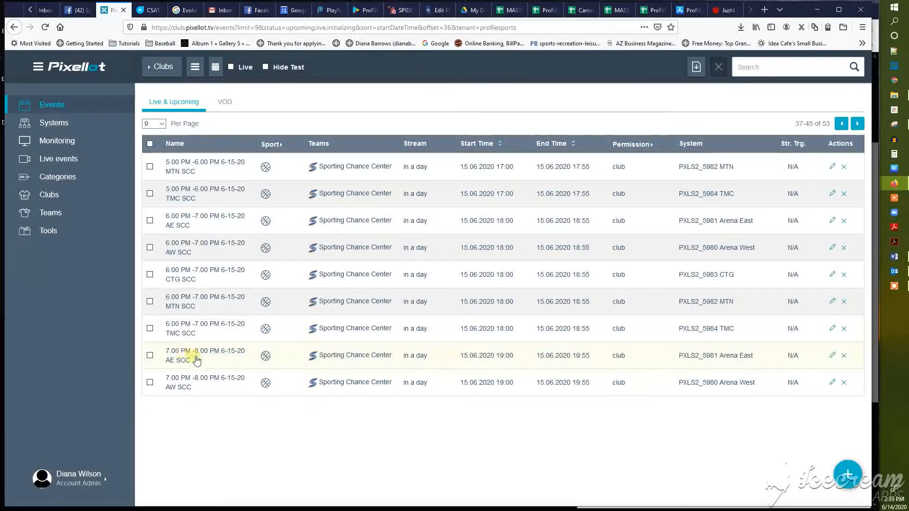
{"action": "left_click", "coordinate": [858, 124]}
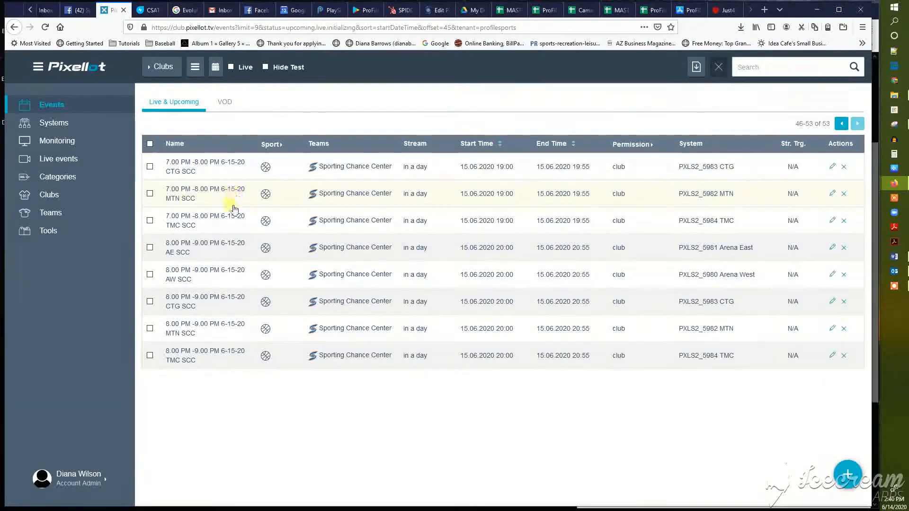
{"action": "left_click", "coordinate": [841, 123]}
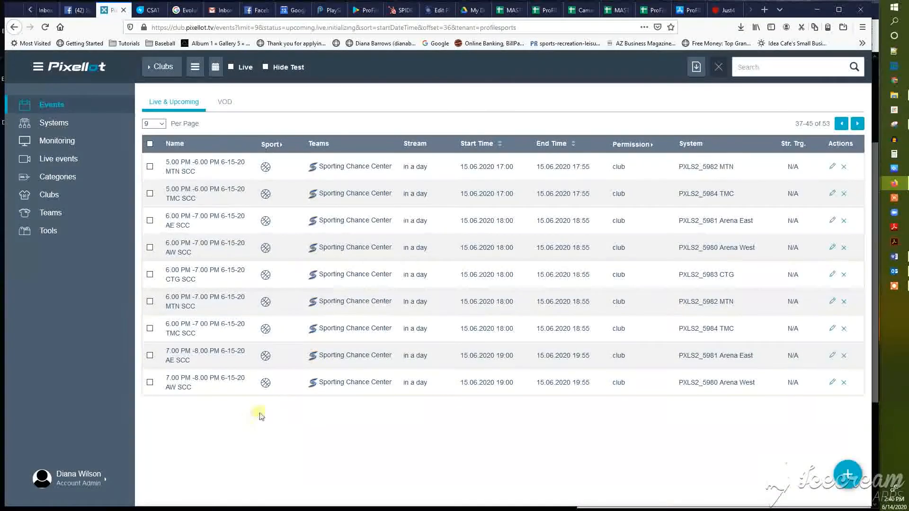
Step: Open the June 15 Evolution Basketball event for editing, set its end time to 08:55, review its graphics, and save it
{"action": "left_click", "coordinate": [847, 123]}
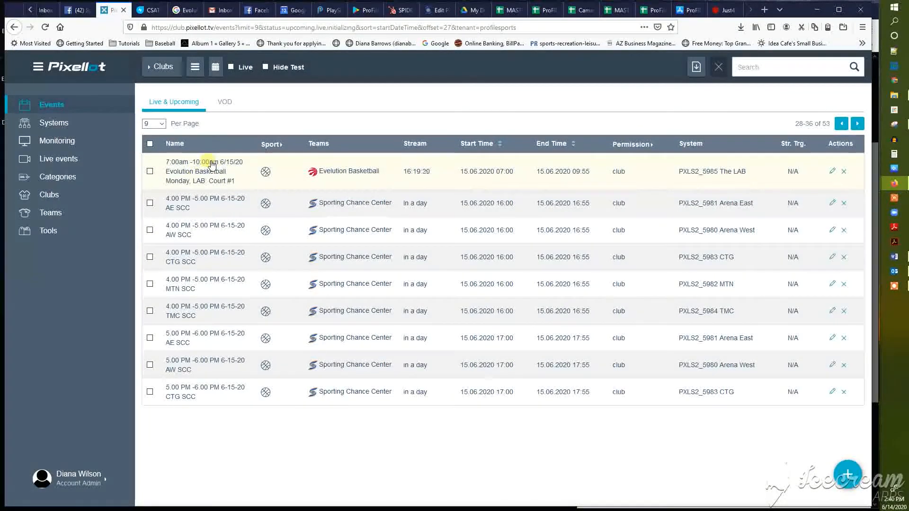
{"action": "left_click", "coordinate": [832, 171]}
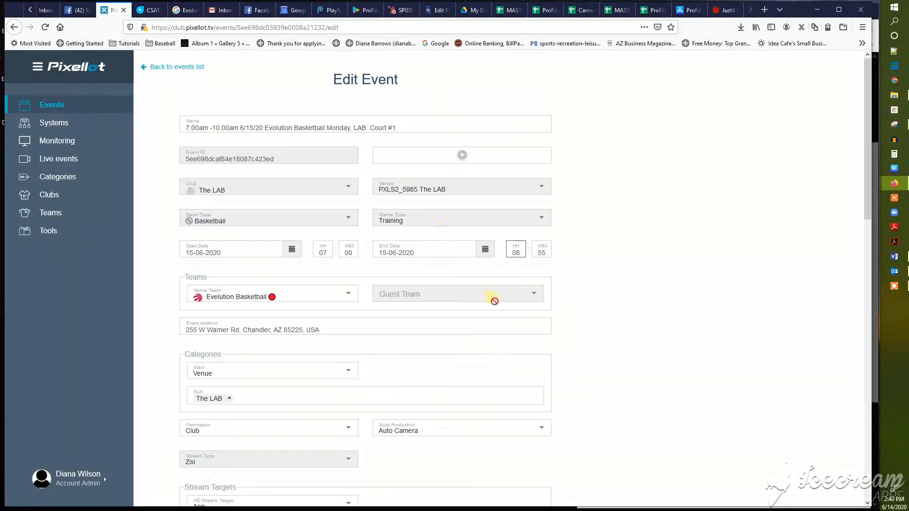
{"action": "scroll", "coordinate": [649, 219], "scroll_direction": "down", "scroll_amount": 7}
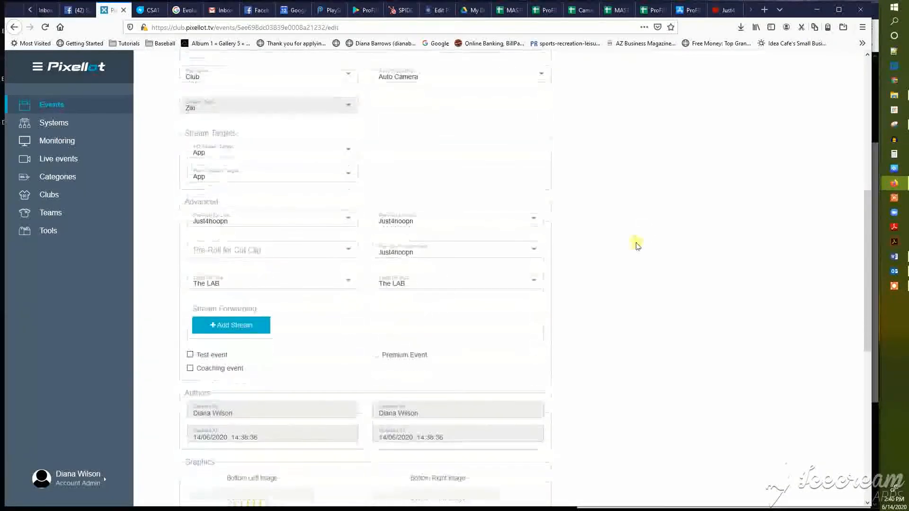
{"action": "scroll", "coordinate": [636, 245], "scroll_direction": "down", "scroll_amount": 8}
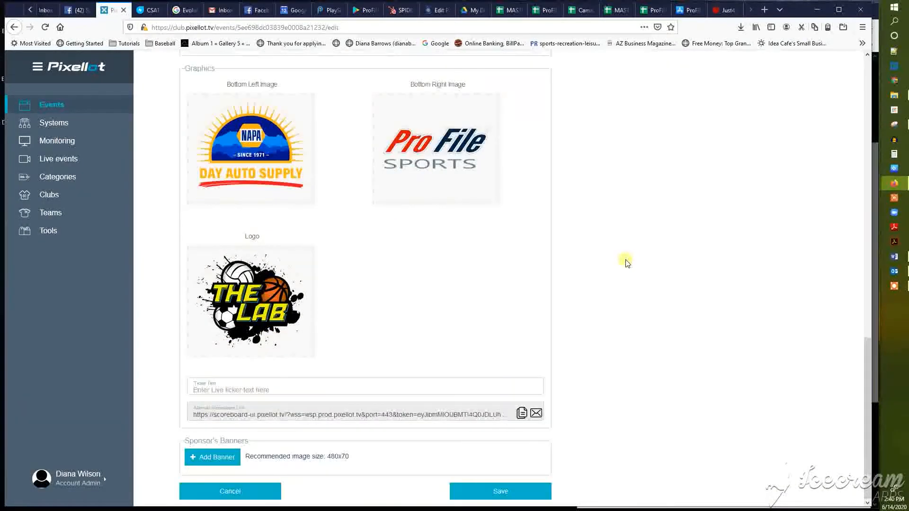
{"action": "left_click", "coordinate": [468, 491]}
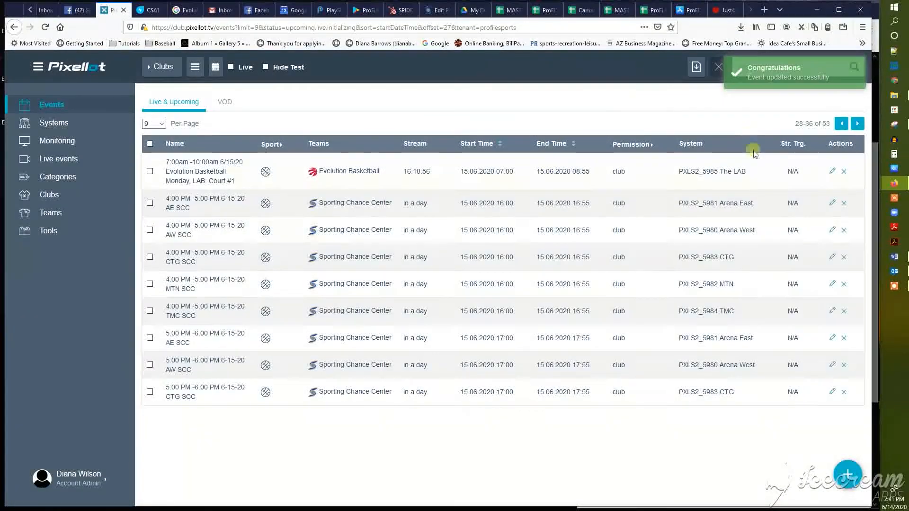
Step: Copy the Mo Ballin Camp booking's title, time and court from the Mon Jun 15, 2020 day calendar and return to Pixellot
{"action": "left_click", "coordinate": [874, 212]}
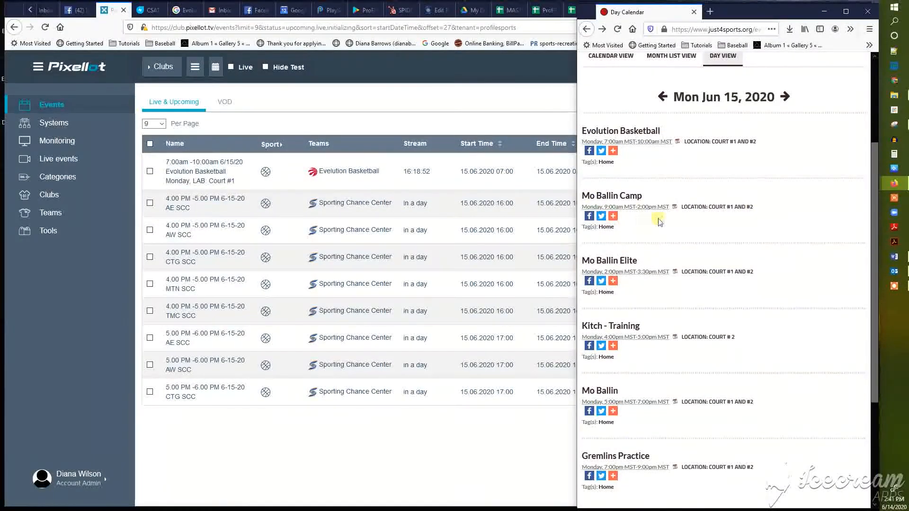
{"action": "left_click_drag", "start_coordinate": [733, 207], "coordinate": [583, 194]}
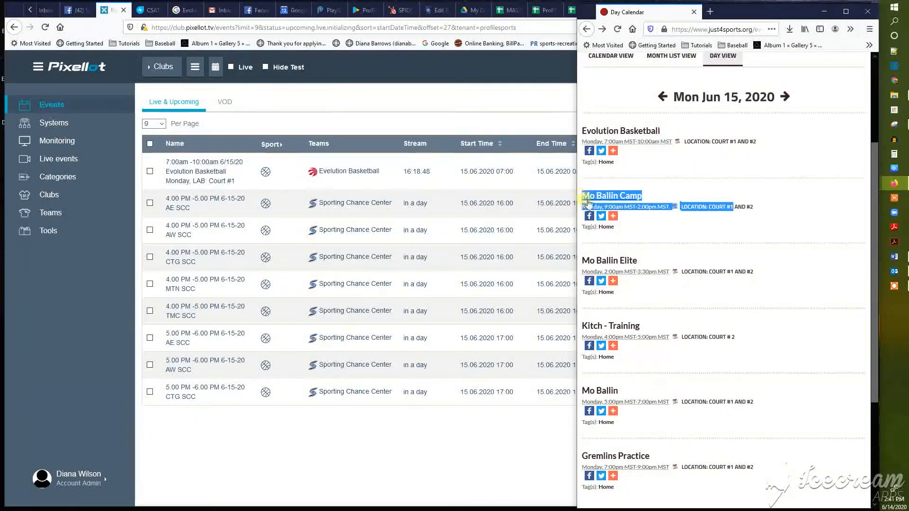
{"action": "right_click", "coordinate": [591, 196]}
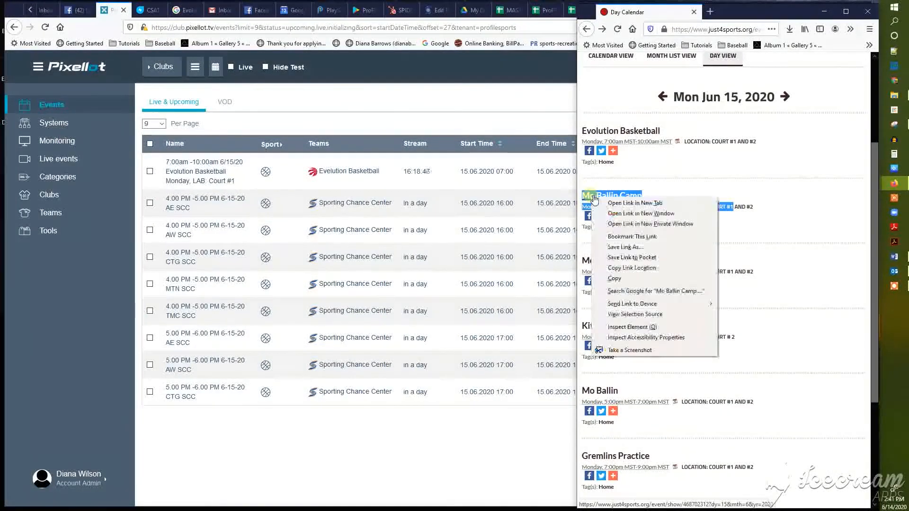
{"action": "left_click", "coordinate": [614, 279]}
{"action": "left_click", "coordinate": [224, 105]}
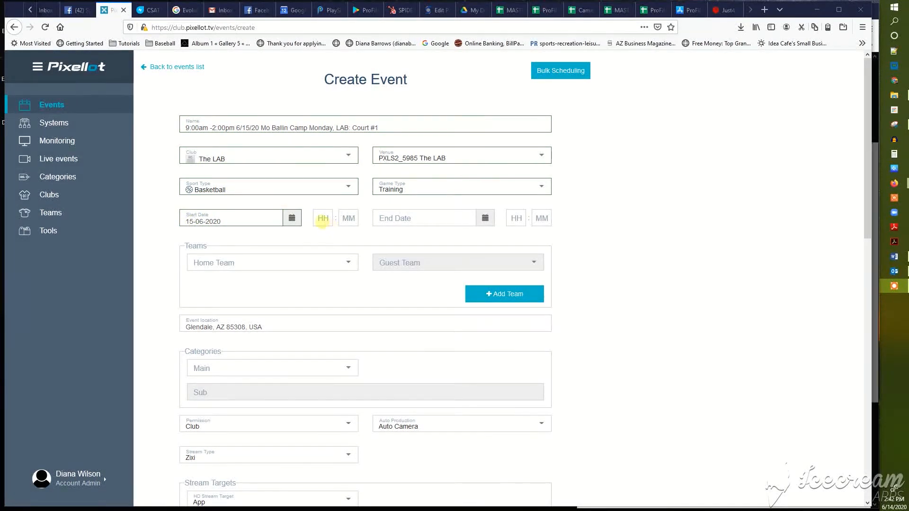
Step: Set the Mo Ballin Camp event's start time to 09:00 and its end time to 13:55 on 15-06-2020
{"action": "left_click", "coordinate": [323, 218]}
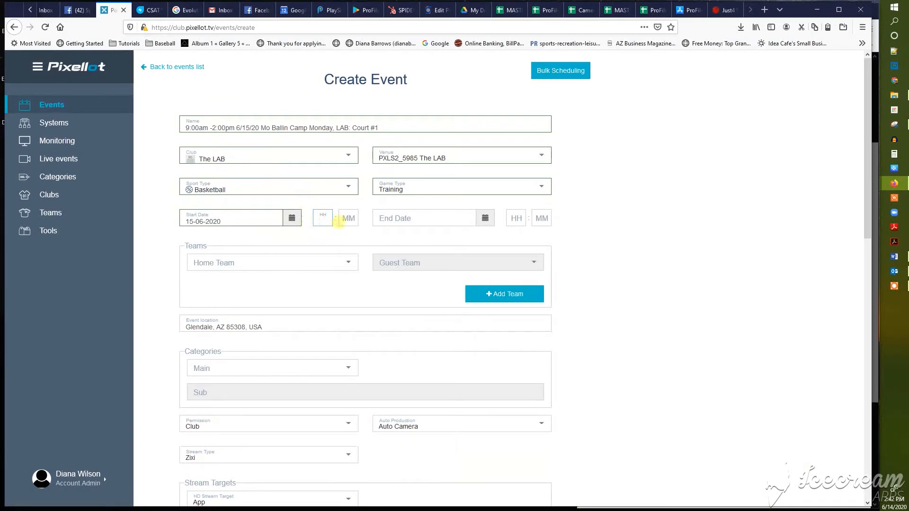
{"action": "type", "text": "9"}
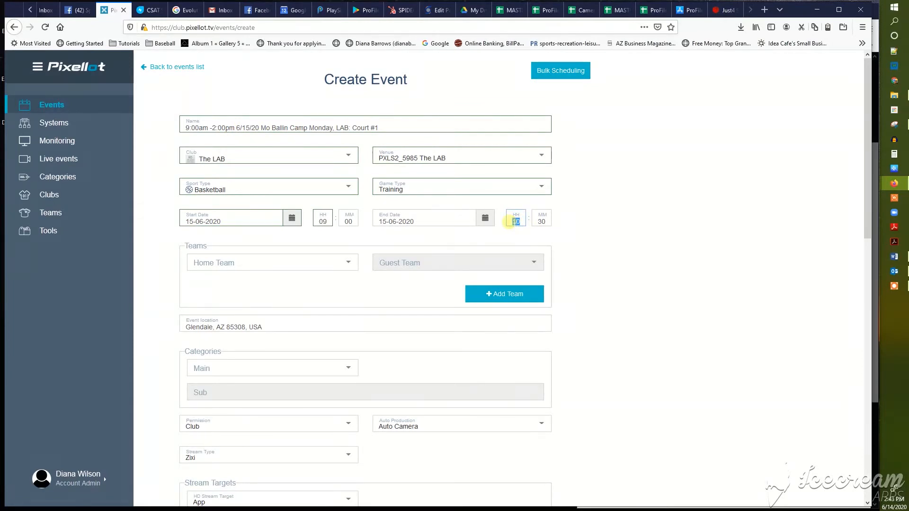
{"action": "type", "text": "13"}
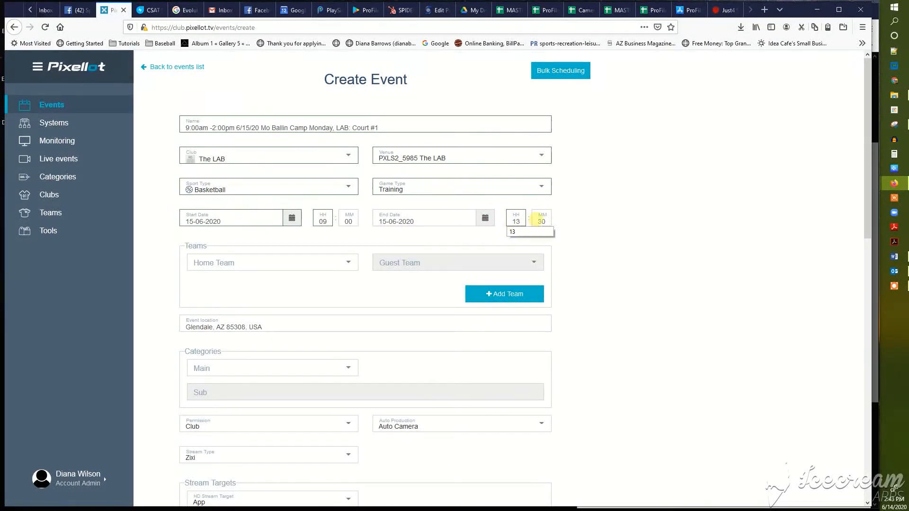
{"action": "type", "text": "55"}
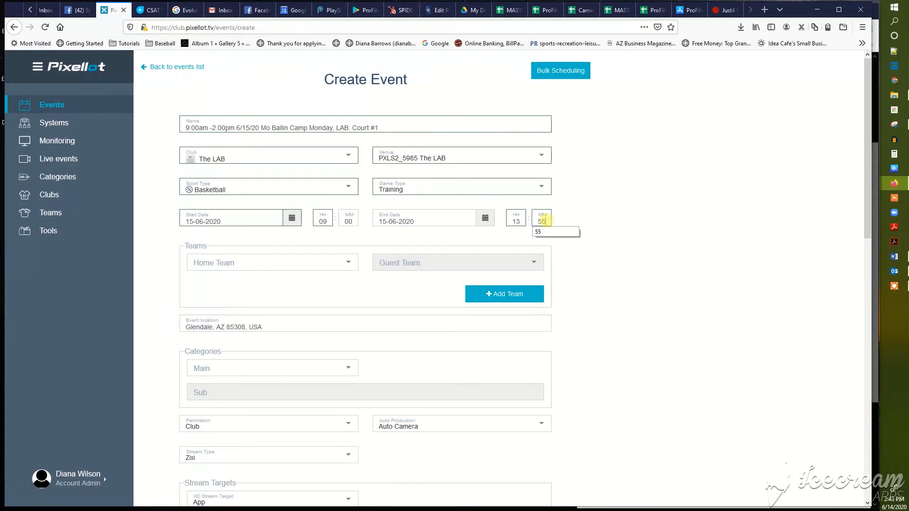
{"action": "left_click", "coordinate": [604, 179]}
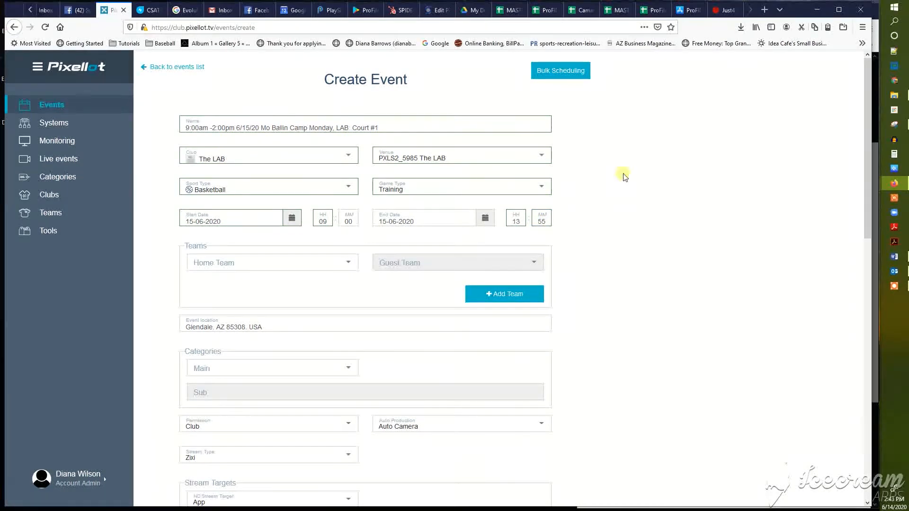
{"action": "left_click", "coordinate": [262, 264]}
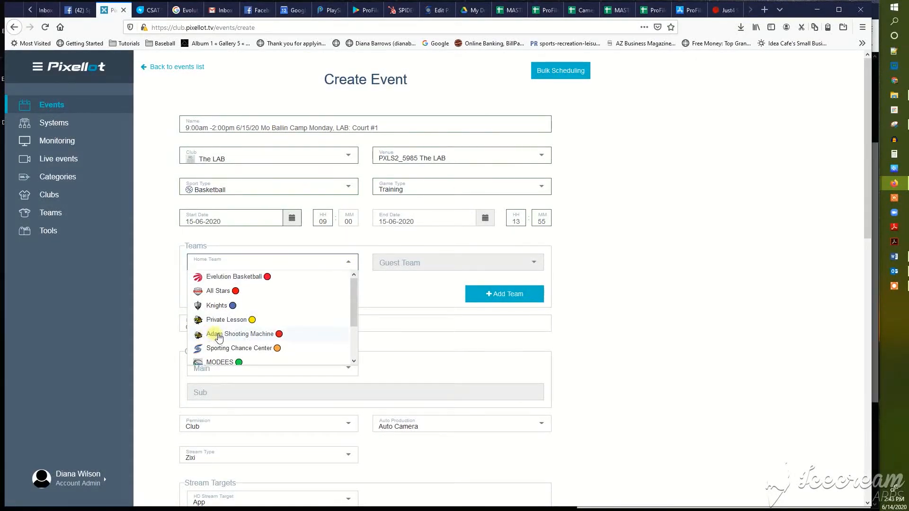
{"action": "scroll", "coordinate": [220, 337], "scroll_direction": "down", "scroll_amount": 2}
{"action": "scroll", "coordinate": [237, 313], "scroll_direction": "down", "scroll_amount": 2}
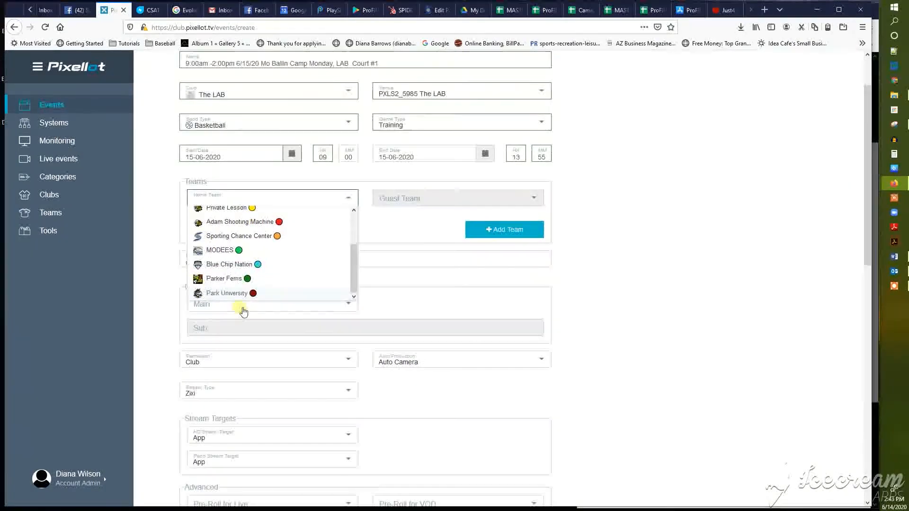
{"action": "mouse_move", "coordinate": [355, 268]}
{"action": "left_mouse_down"}
{"action": "mouse_move", "coordinate": [355, 211]}
{"action": "mouse_move", "coordinate": [356, 285]}
{"action": "left_mouse_up"}
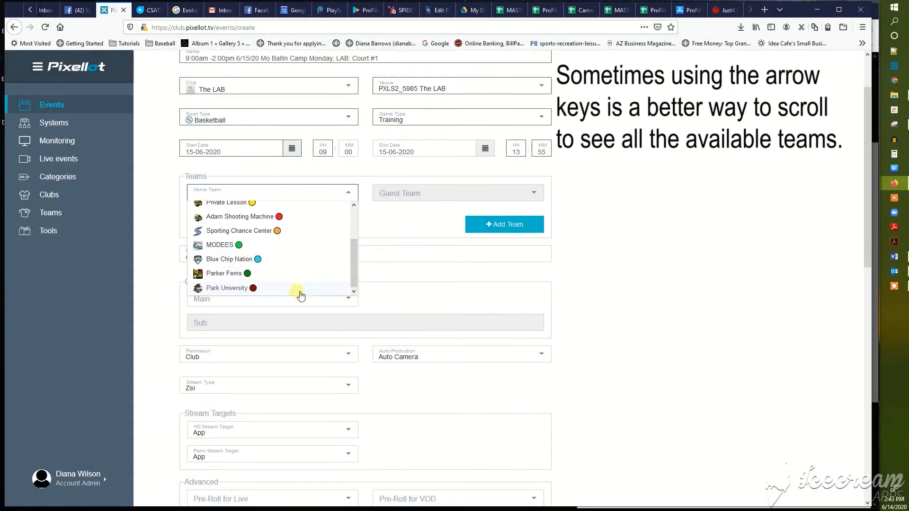
{"action": "scroll", "coordinate": [298, 294], "scroll_direction": "down", "scroll_amount": 1}
{"action": "left_click", "coordinate": [278, 251]}
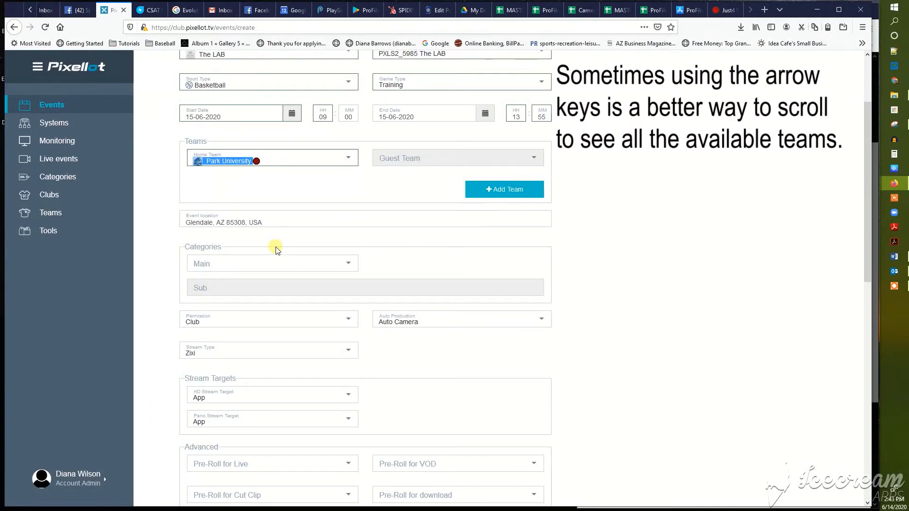
Step: Look through the full list of available teams and choose MO Ballin as the event's home team
{"action": "left_click", "coordinate": [320, 158]}
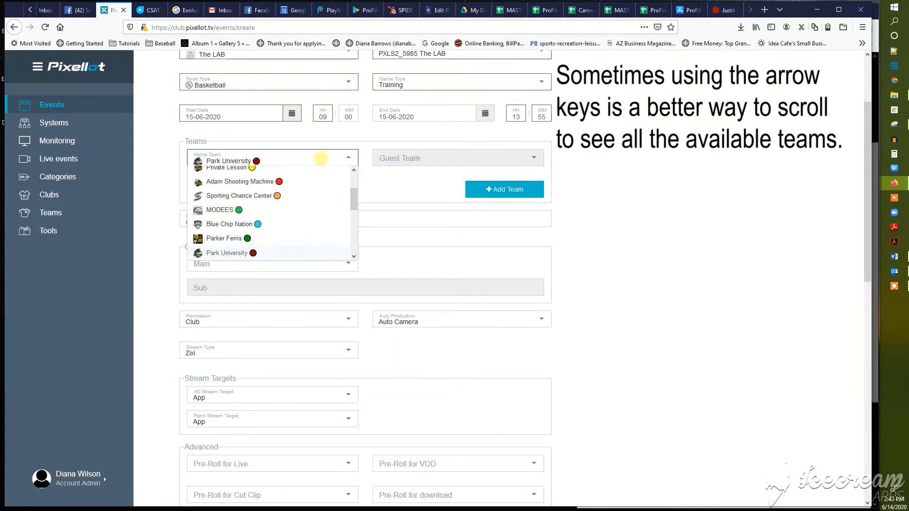
{"action": "key", "text": "Down"}
{"action": "key", "text": "Down"}
{"action": "key", "text": "Down"}
{"action": "key", "text": "Down"}
{"action": "key", "text": "Down"}
{"action": "key", "text": "Down"}
{"action": "key", "text": "Down"}
{"action": "key", "text": "Down"}
{"action": "key", "text": "Down"}
{"action": "key", "text": "Down"}
{"action": "key", "text": "Down"}
{"action": "key", "text": "Down"}
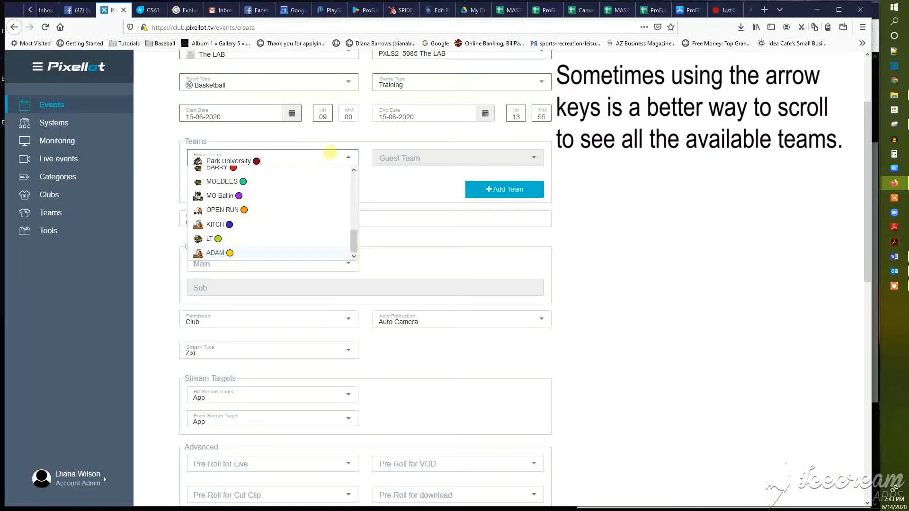
{"action": "left_click_drag", "start_coordinate": [354, 243], "coordinate": [358, 182]}
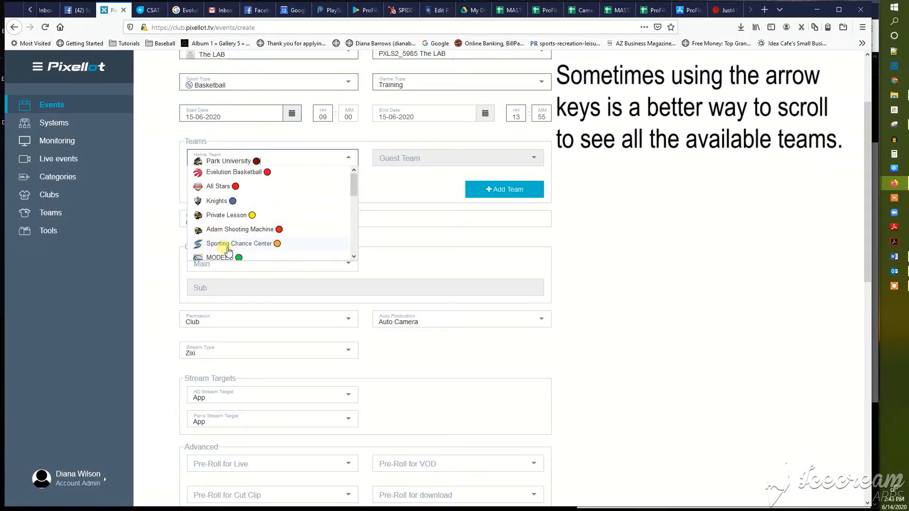
{"action": "scroll", "coordinate": [265, 199], "scroll_direction": "down", "scroll_amount": 2}
{"action": "scroll", "coordinate": [264, 202], "scroll_direction": "down", "scroll_amount": 5}
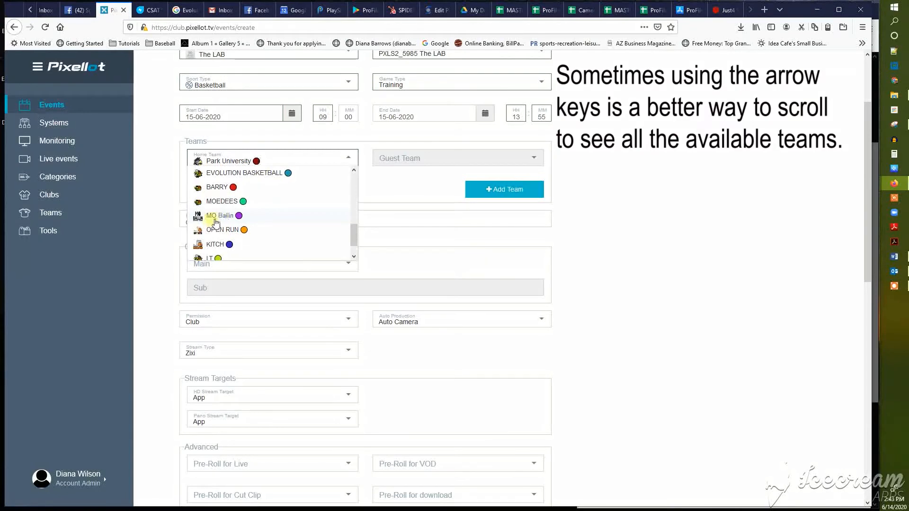
{"action": "left_click", "coordinate": [216, 217]}
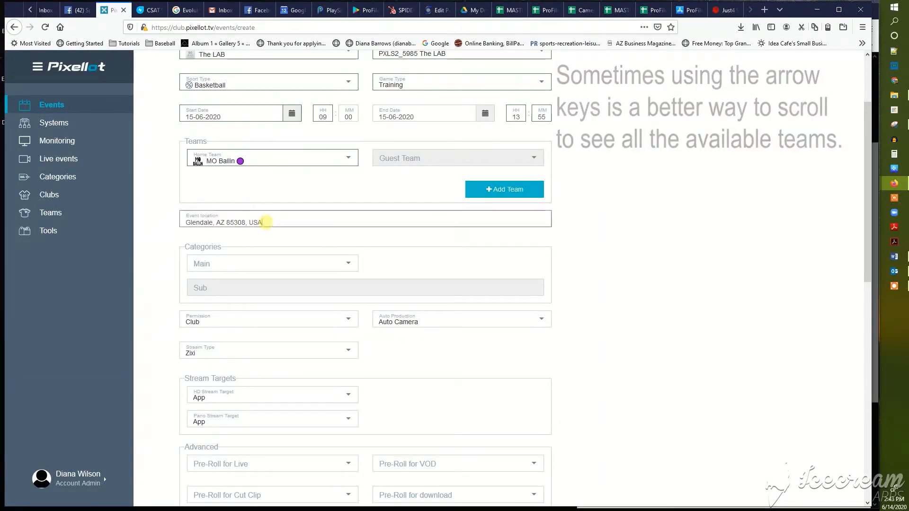
Step: Replace the event location with the venue's street address in Chandler, AZ, using the matching address suggestion
{"action": "left_click_drag", "start_coordinate": [262, 223], "coordinate": [187, 223]}
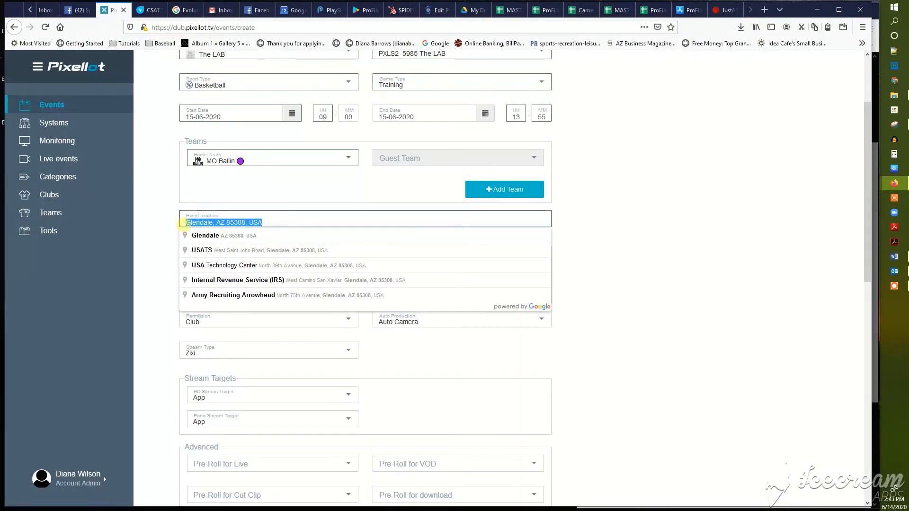
{"action": "type", "text": "255 W Wa"}
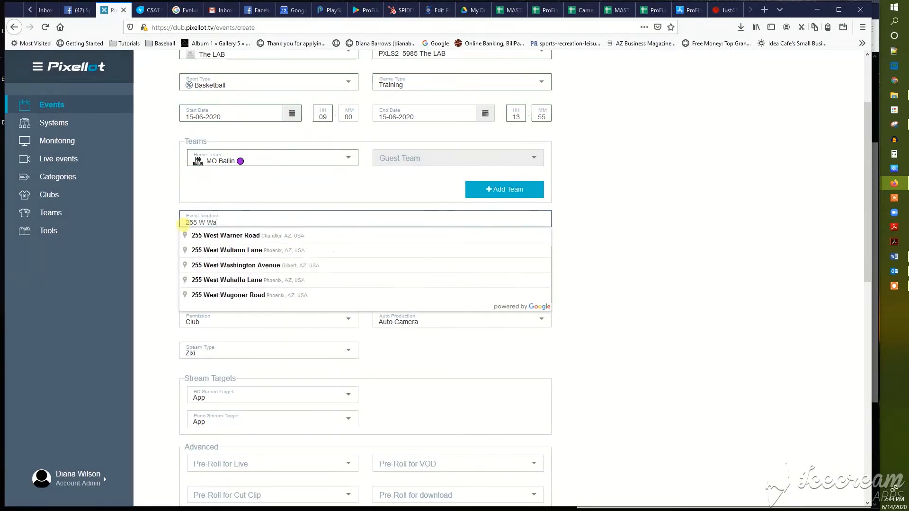
{"action": "type", "text": "rnw"}
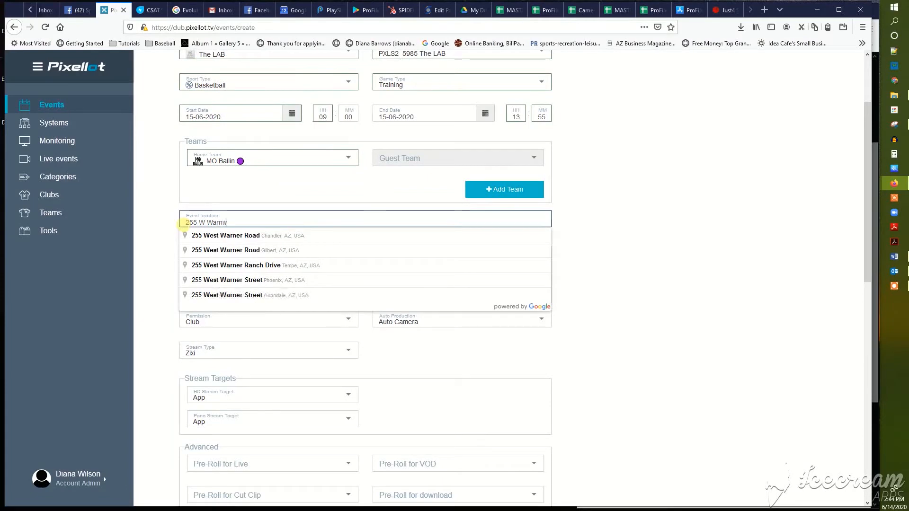
{"action": "type", "text": "r Rd"}
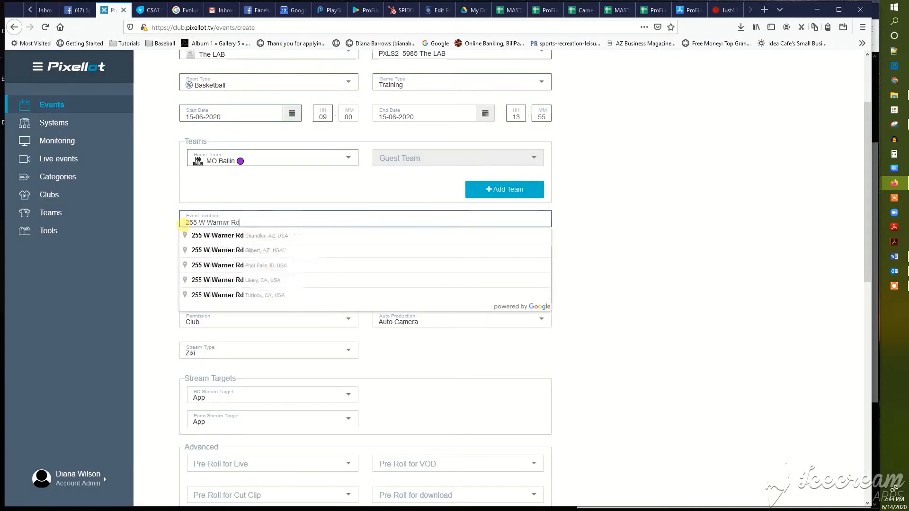
{"action": "left_click", "coordinate": [270, 236]}
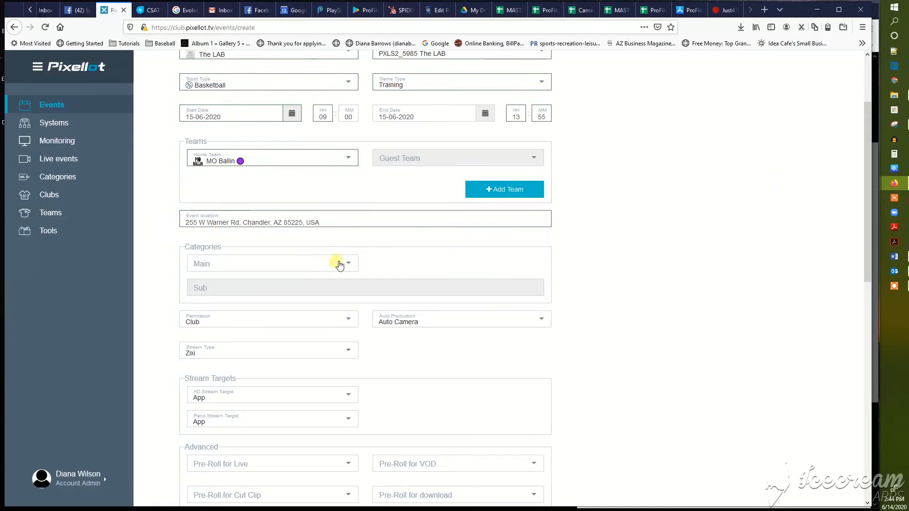
Step: Set the event's main category to Venue and its sub category to The LAB
{"action": "left_click", "coordinate": [239, 263]}
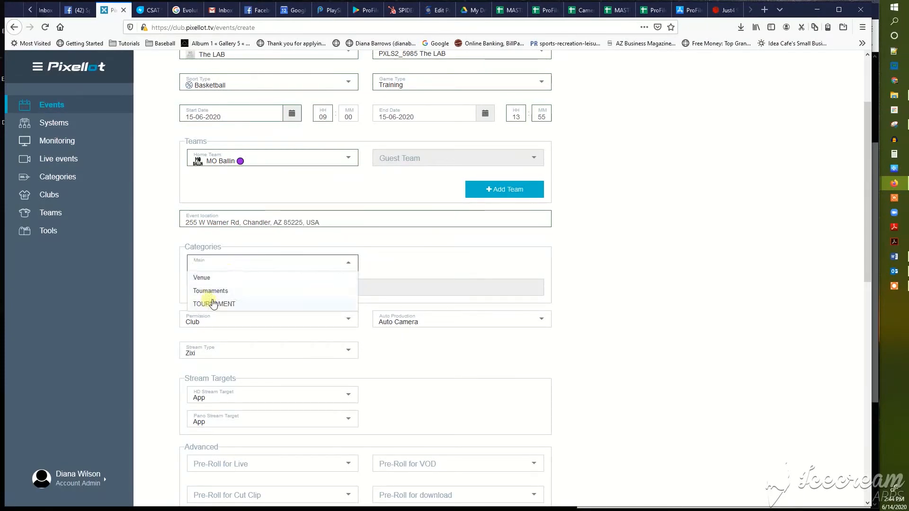
{"action": "left_click", "coordinate": [209, 280]}
{"action": "left_click", "coordinate": [236, 288]}
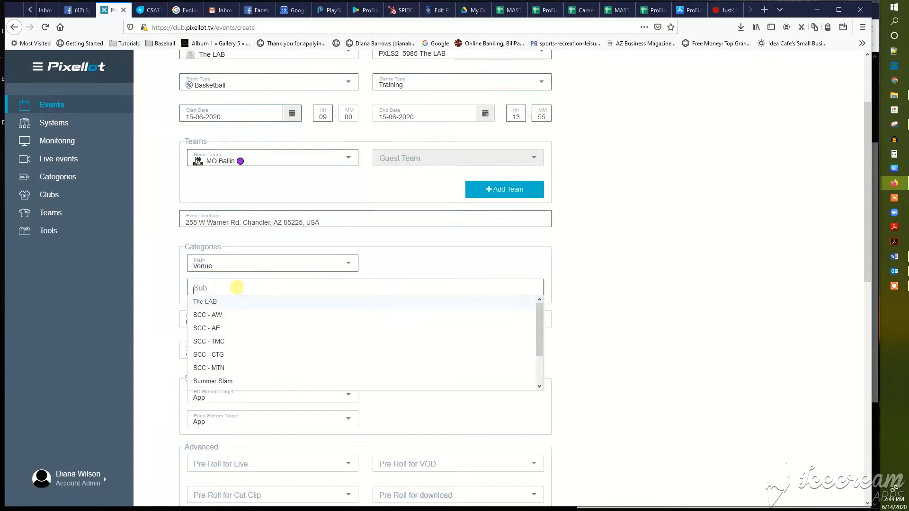
{"action": "left_click", "coordinate": [213, 304]}
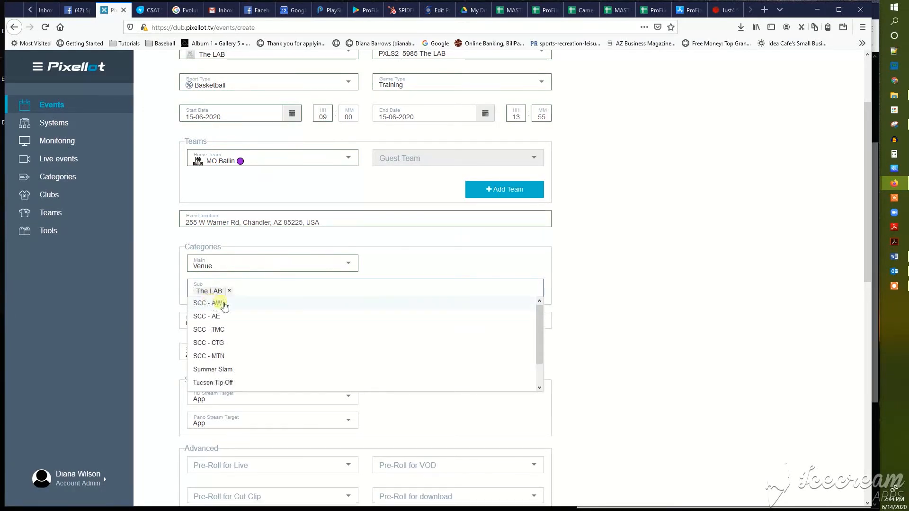
{"action": "left_click", "coordinate": [625, 298]}
Step: Choose MO-Ballin Spot as both the Pre-Roll for Live and the Pre-Roll for VOD
{"action": "scroll", "coordinate": [625, 297], "scroll_direction": "down", "scroll_amount": 5}
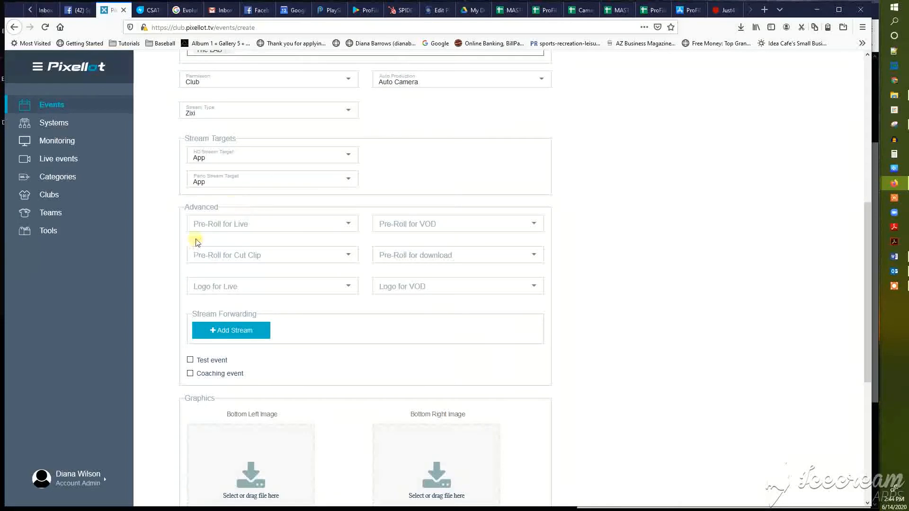
{"action": "left_click", "coordinate": [258, 229]}
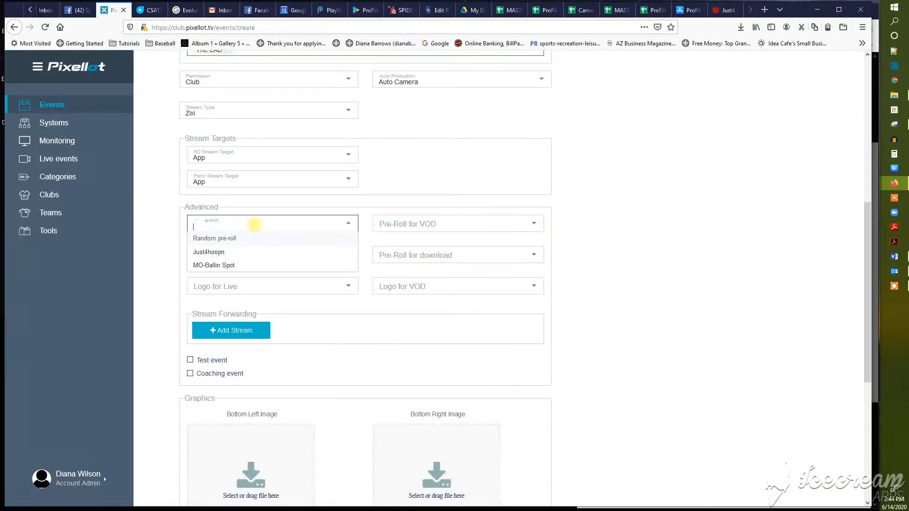
{"action": "left_click", "coordinate": [213, 265]}
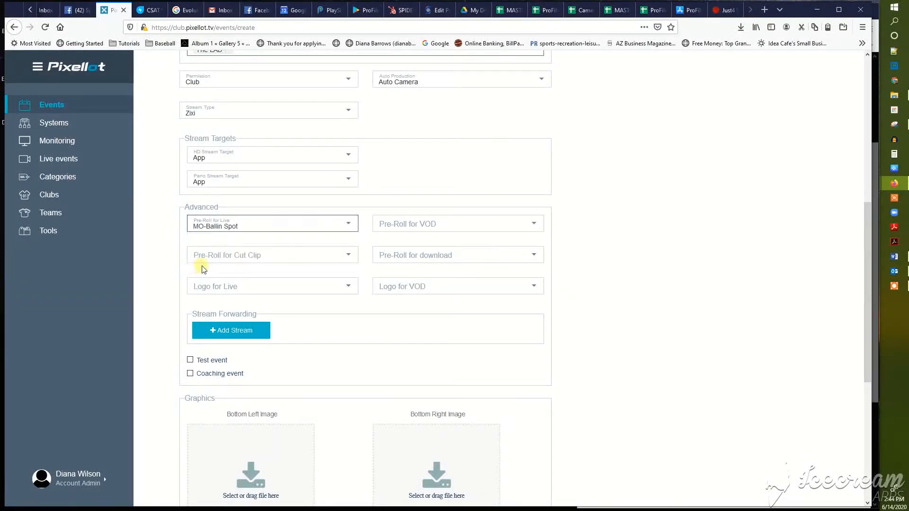
{"action": "left_click", "coordinate": [403, 227]}
{"action": "left_click", "coordinate": [406, 265]}
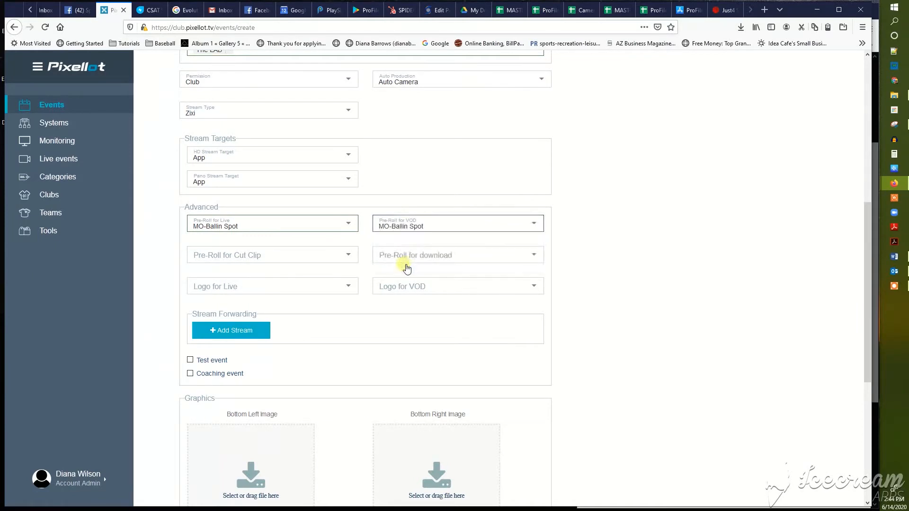
Step: Choose MO-Ballin Spot as both the Pre-Roll for Cut Clip and the Pre-Roll for download
{"action": "left_click", "coordinate": [278, 260]}
{"action": "left_click", "coordinate": [219, 297]}
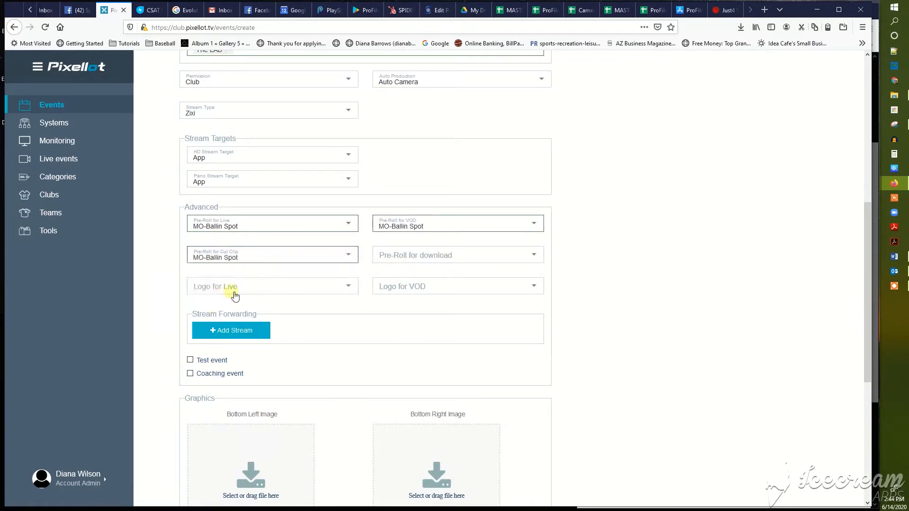
{"action": "left_click", "coordinate": [449, 263]}
{"action": "left_click", "coordinate": [413, 294]}
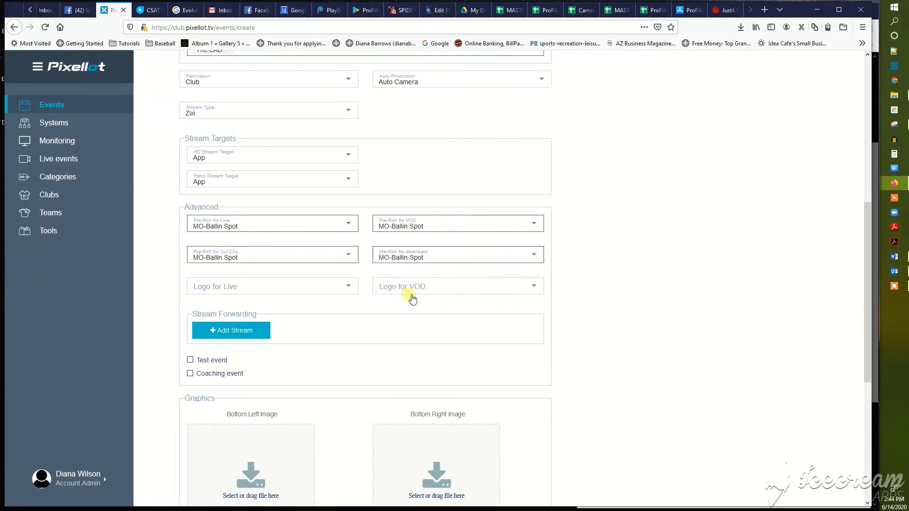
Step: Set both the Logo for Live and the Logo for VOD to The LAB
{"action": "left_click", "coordinate": [303, 286]}
{"action": "left_click", "coordinate": [229, 303]}
{"action": "left_click", "coordinate": [437, 287]}
{"action": "left_click", "coordinate": [406, 302]}
Step: Add Day Auto Supply Logo_4screens.png from the NAPA folder on the Big6 Backup drive as the Bottom Left Image
{"action": "scroll", "coordinate": [615, 278], "scroll_direction": "down", "scroll_amount": 5}
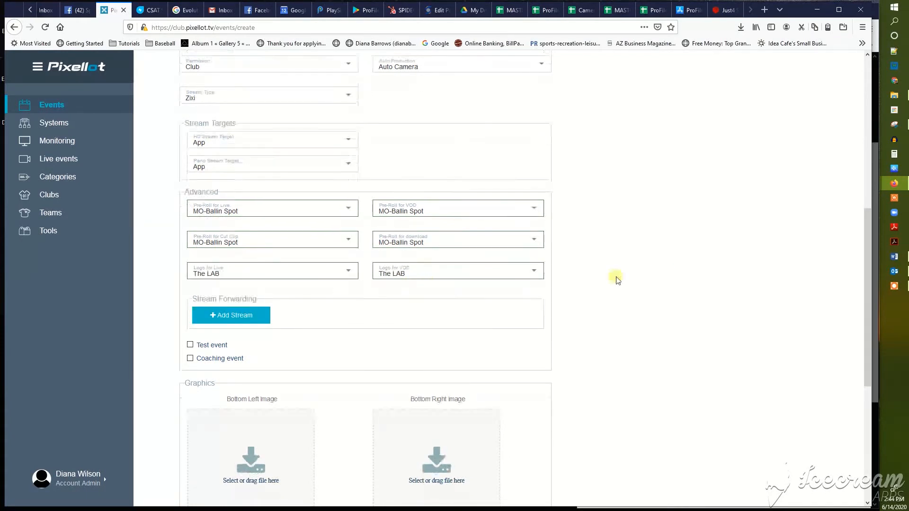
{"action": "scroll", "coordinate": [614, 270], "scroll_direction": "down", "scroll_amount": 3}
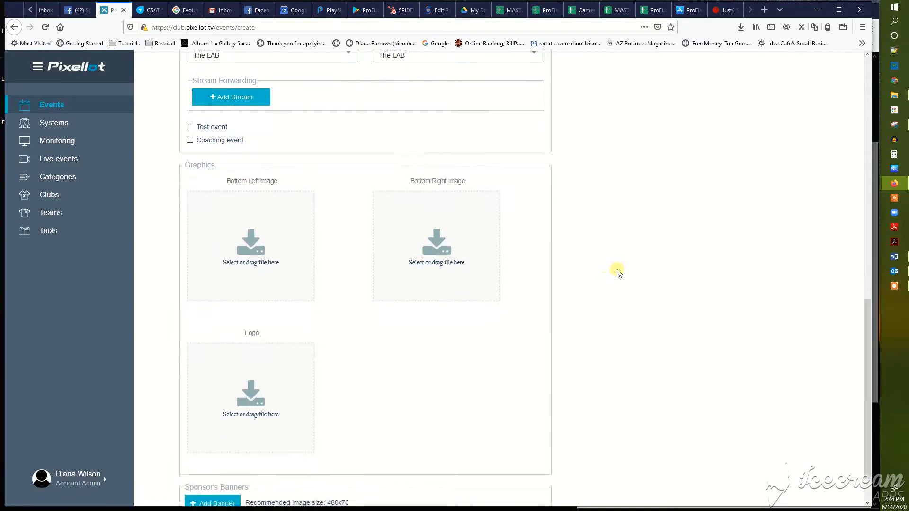
{"action": "left_click", "coordinate": [243, 202]}
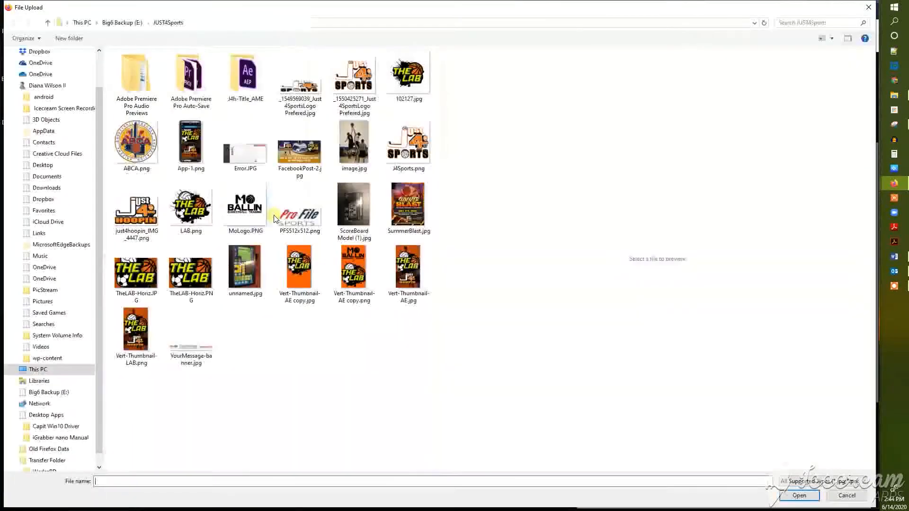
{"action": "left_click", "coordinate": [49, 393]}
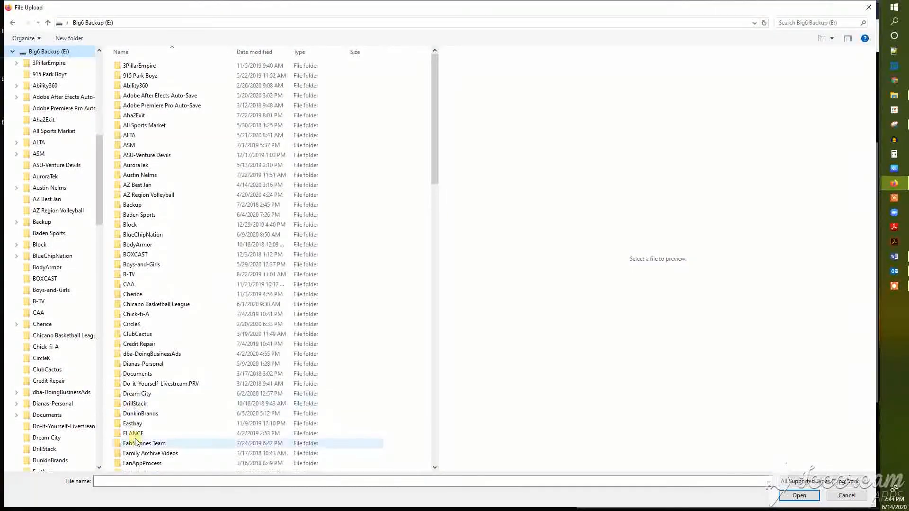
{"action": "scroll", "coordinate": [169, 374], "scroll_direction": "down", "scroll_amount": 9}
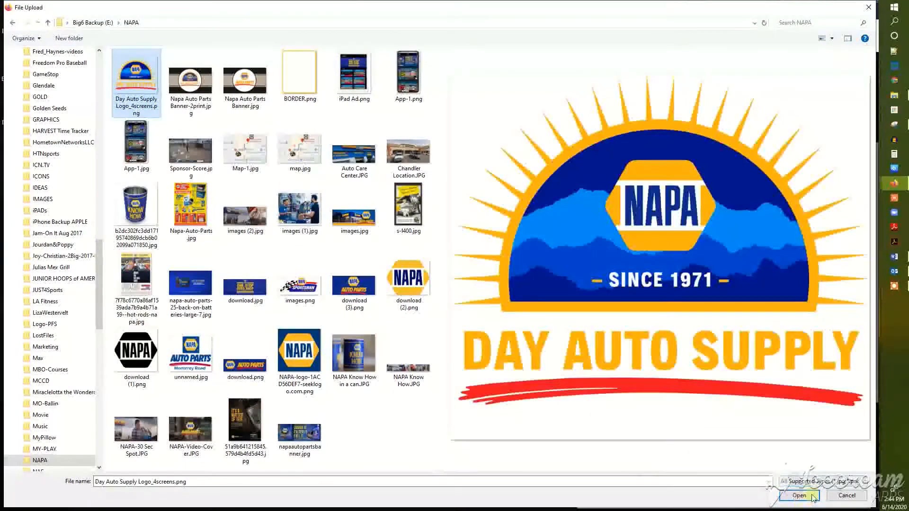
{"action": "left_click", "coordinate": [799, 495]}
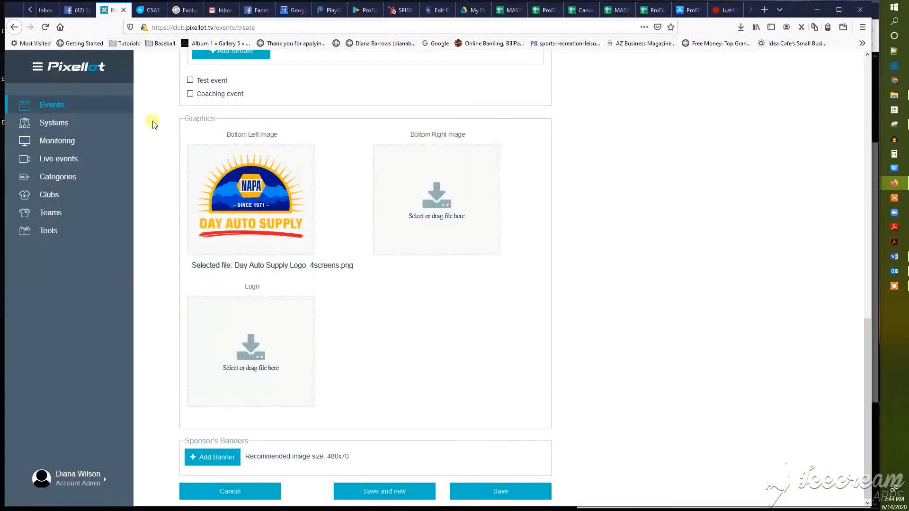
Step: Add PFSports-logo-90x60.png from the Logo-PFS folder as the Bottom Right Image
{"action": "left_click", "coordinate": [434, 208]}
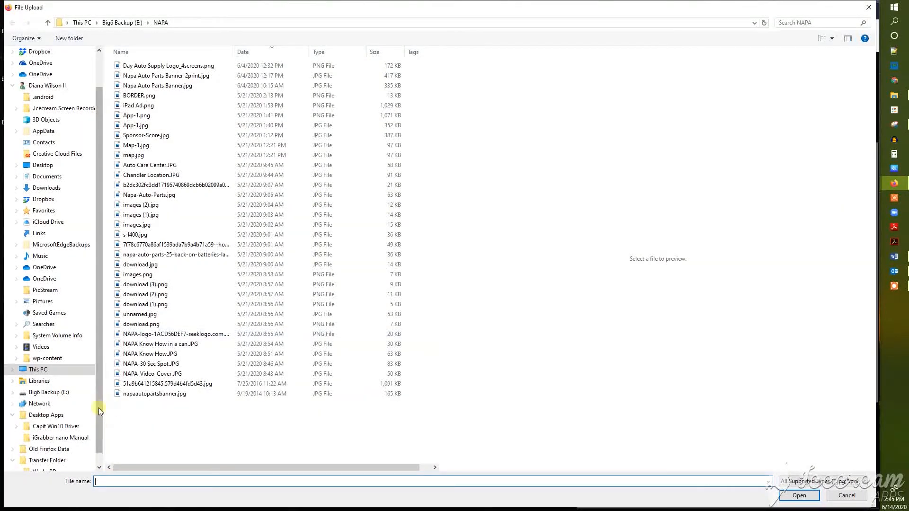
{"action": "left_click", "coordinate": [342, 242]}
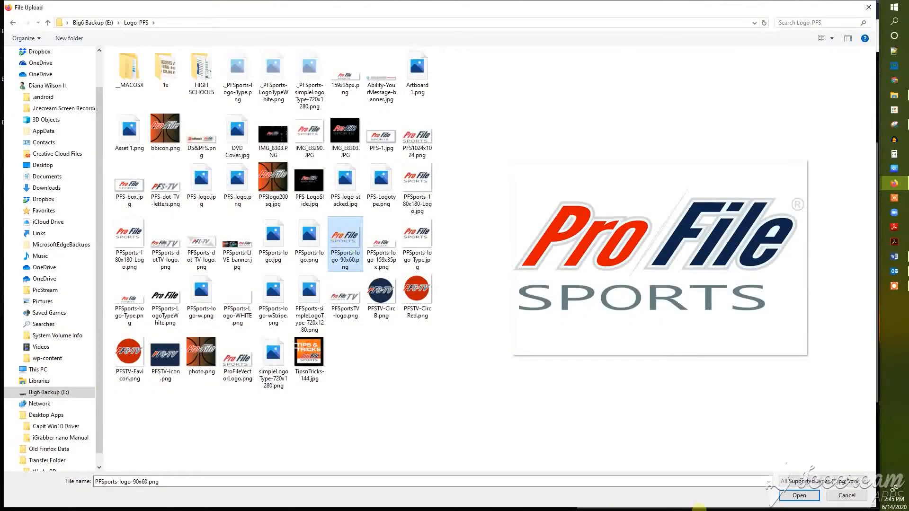
{"action": "left_click", "coordinate": [799, 495]}
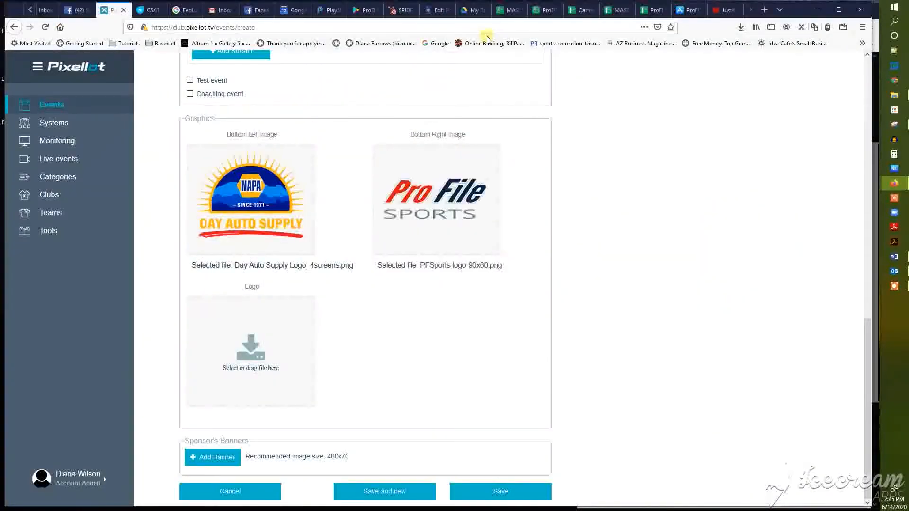
Step: Add LAB.png from the JUST4Sports folder as the Logo graphic, and save the event while starting a new one
{"action": "left_click", "coordinate": [232, 324]}
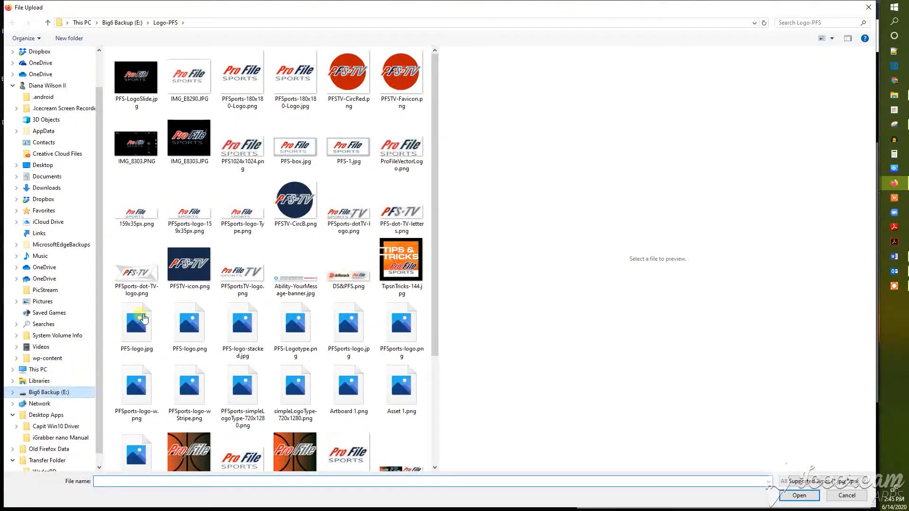
{"action": "scroll", "coordinate": [147, 331], "scroll_direction": "down", "scroll_amount": 10}
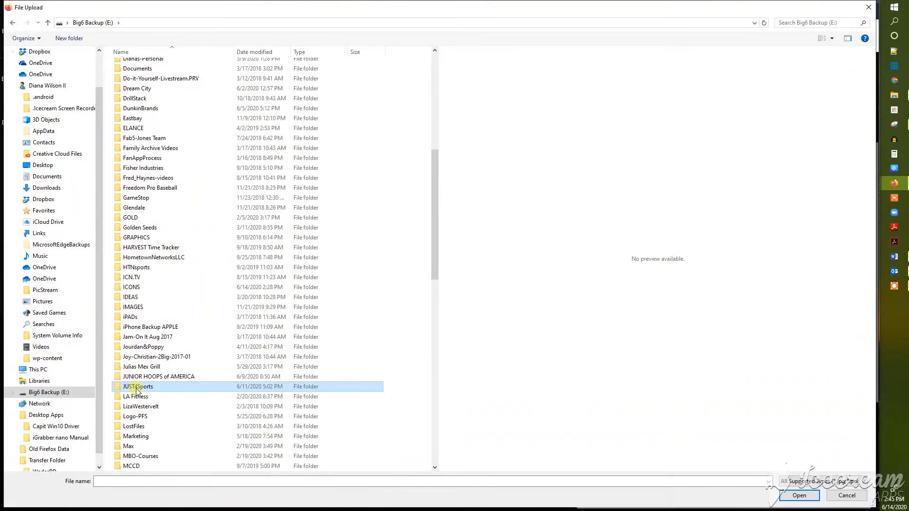
{"action": "double_click", "coordinate": [137, 387]}
{"action": "left_click", "coordinate": [190, 216]}
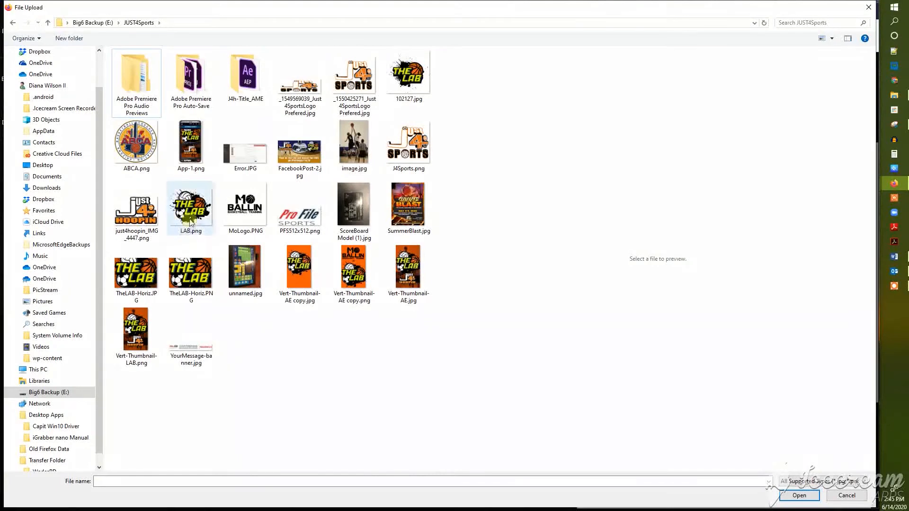
{"action": "left_click", "coordinate": [799, 495]}
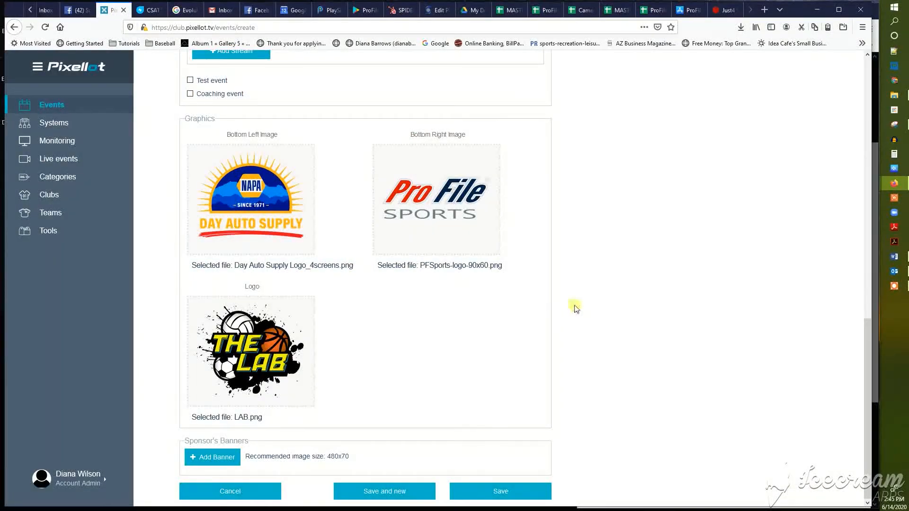
{"action": "left_click", "coordinate": [391, 492]}
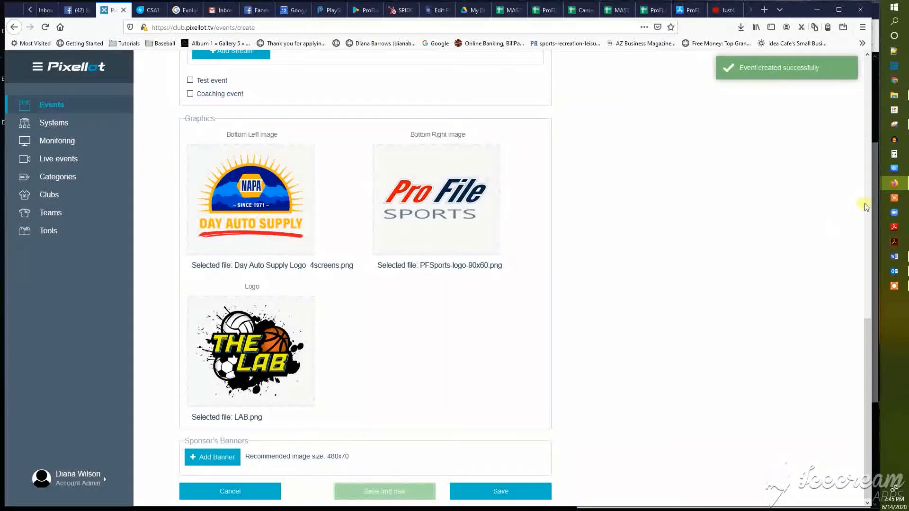
Step: Switch to the Just4Sports day calendar and copy the Mo Ballin Elite booking's title, time and court for June 15, 2020
{"action": "key", "text": "alt+Tab"}
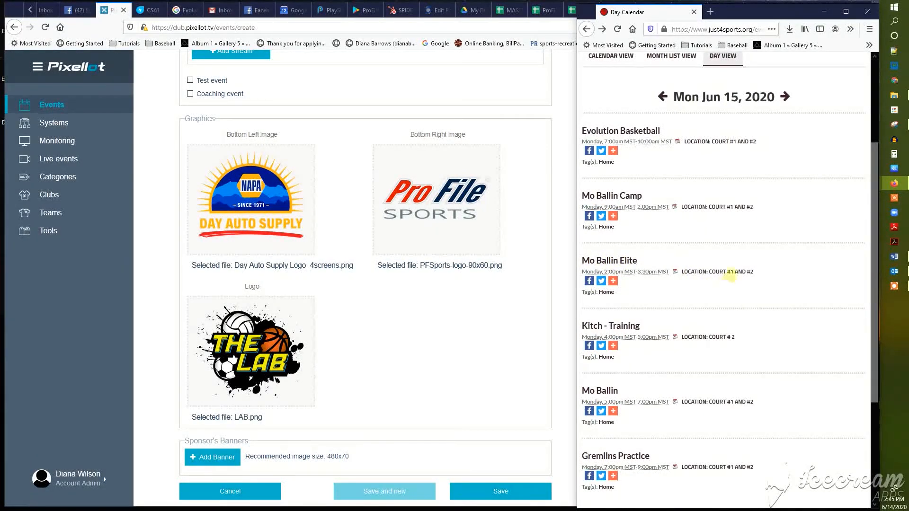
{"action": "left_click_drag", "start_coordinate": [733, 272], "coordinate": [586, 261]}
{"action": "right_click", "coordinate": [593, 263]}
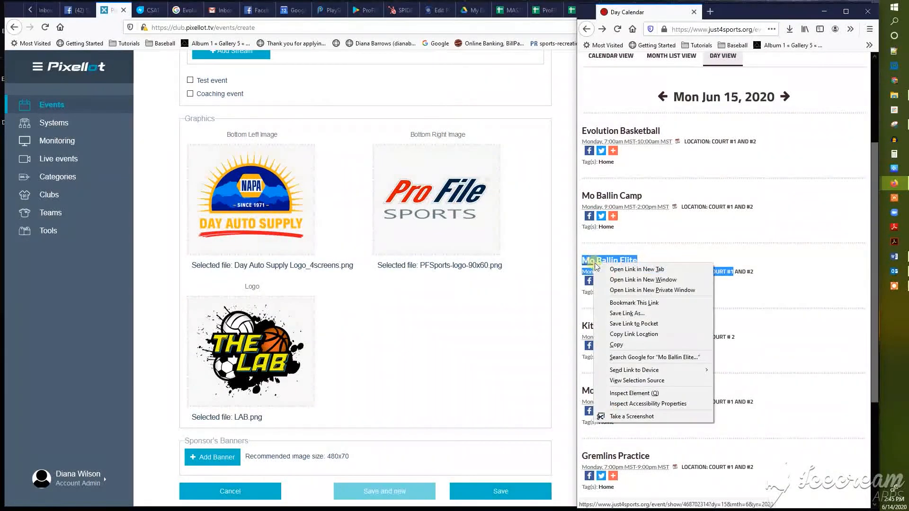
{"action": "left_click", "coordinate": [617, 344]}
Step: Return to the Pixellot Create Event form and paste the copied Mo Ballin Elite booking details into the event name
{"action": "left_click", "coordinate": [563, 230]}
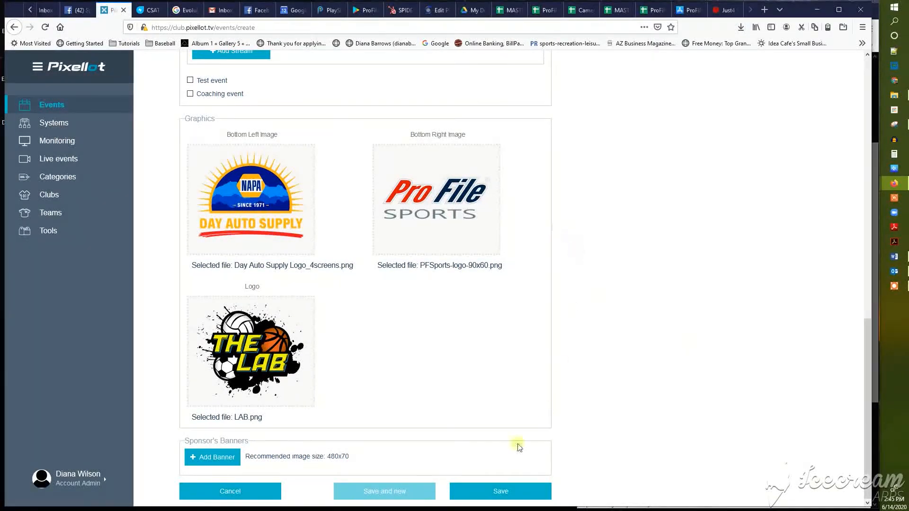
{"action": "scroll", "coordinate": [627, 284], "scroll_direction": "up", "scroll_amount": 5}
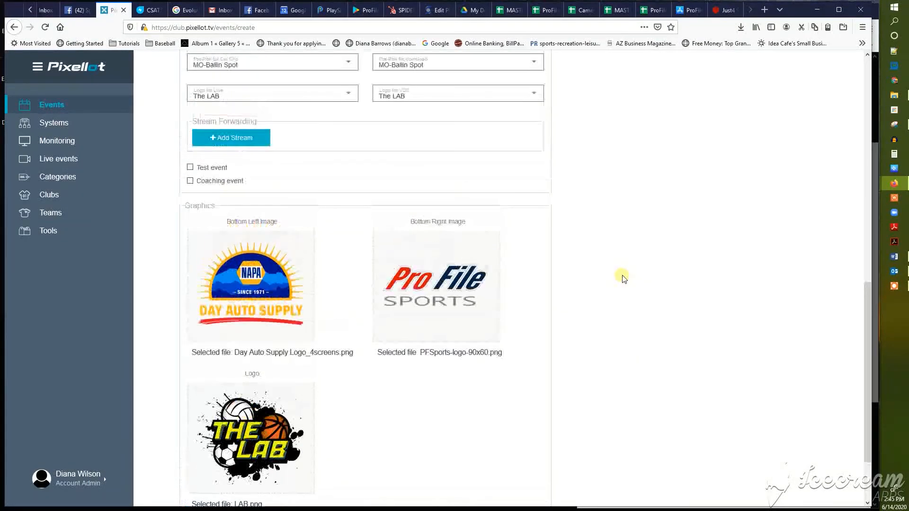
{"action": "scroll", "coordinate": [589, 297], "scroll_direction": "up", "scroll_amount": 9}
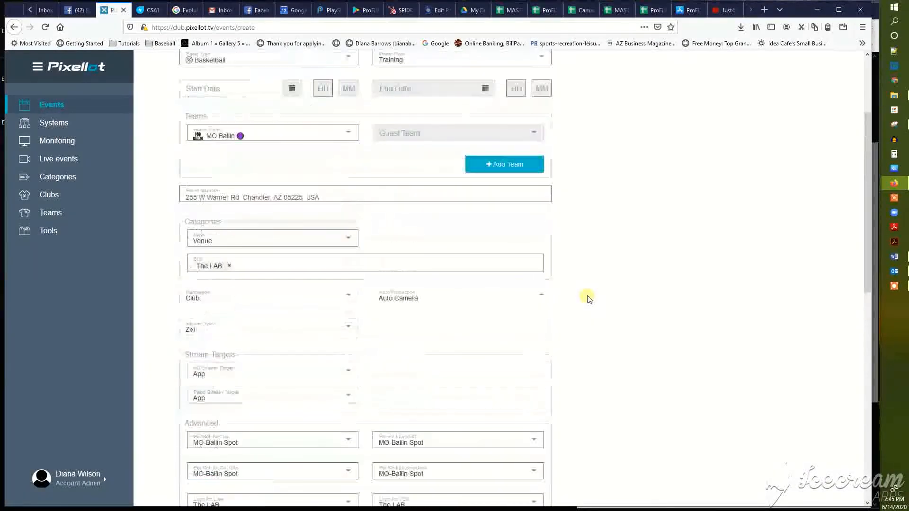
{"action": "left_click", "coordinate": [186, 127]}
{"action": "key", "text": "ctrl+v"}
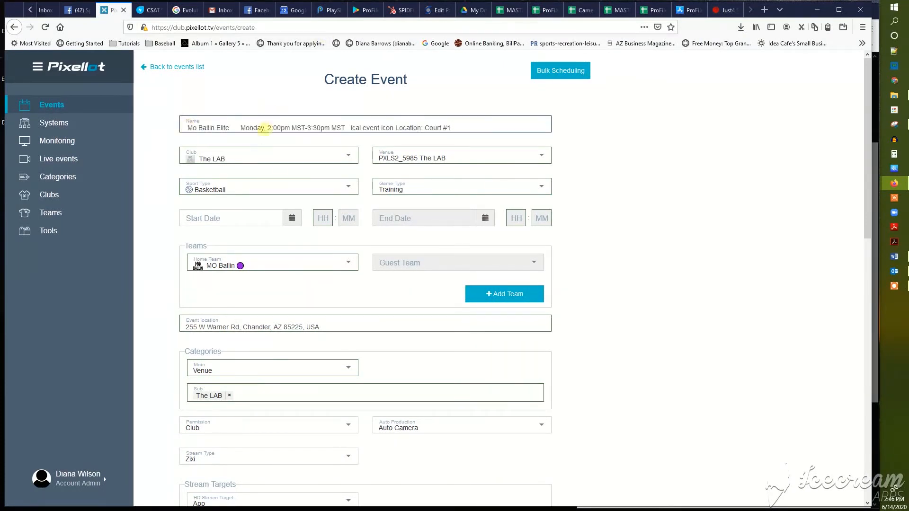
Step: Move "Mo Ballin Elite Monday," behind the time range in the event name, replacing the MST and iCal text, and change Location to LAB
{"action": "left_click_drag", "start_coordinate": [246, 129], "coordinate": [177, 128]}
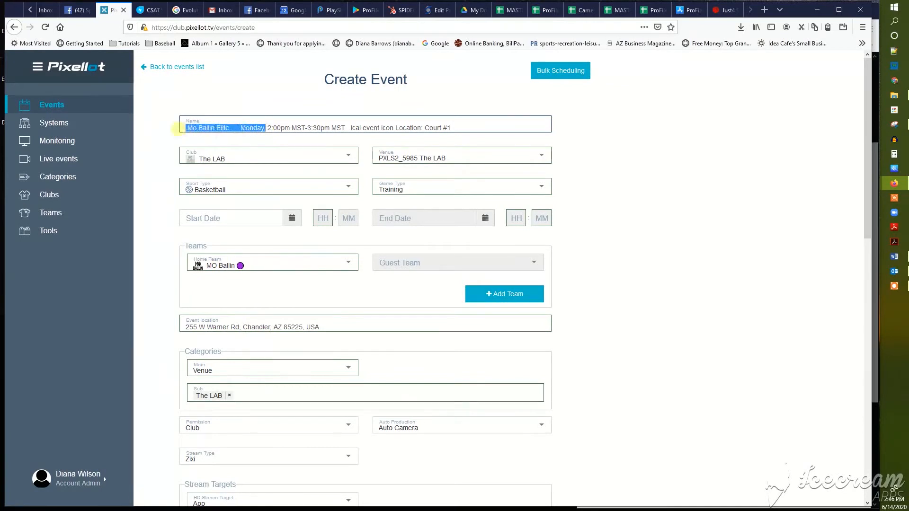
{"action": "key", "text": "BackSpace"}
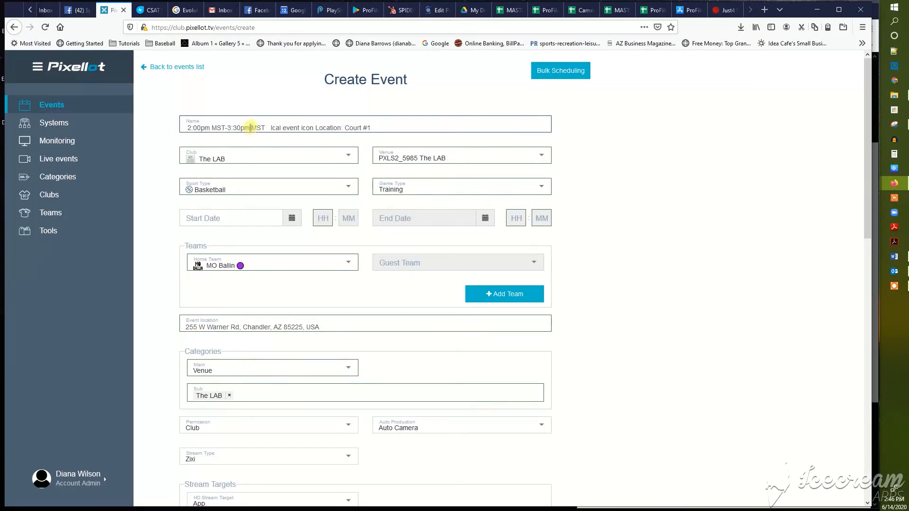
{"action": "left_click_drag", "start_coordinate": [251, 127], "coordinate": [335, 124]}
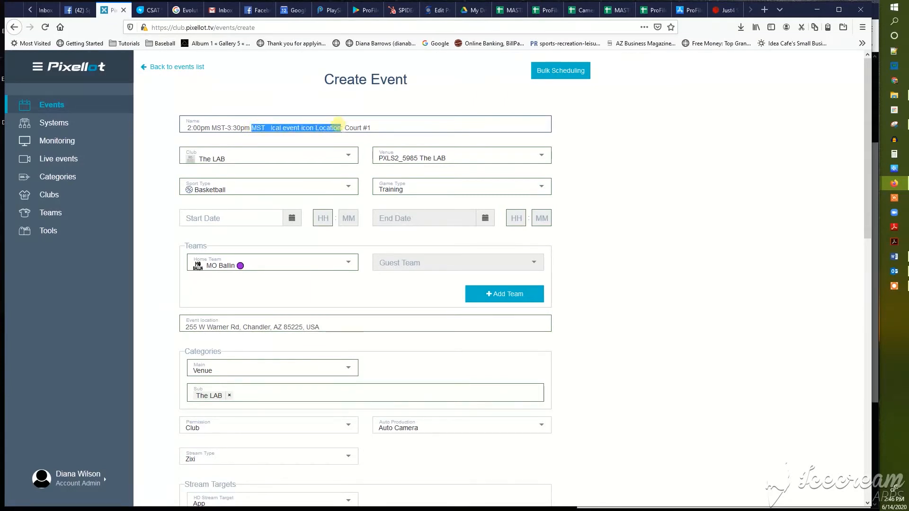
{"action": "key", "text": "ctrl+v"}
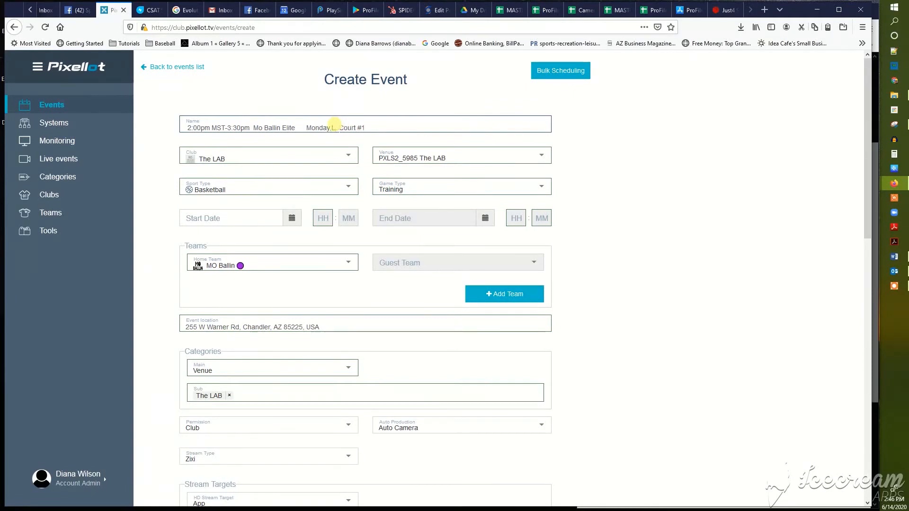
{"action": "type", "text": "AB"}
Step: Tidy the event name to "2:00pm-3:30pm 6/15/20 Mo Ballin Elite Monday,LAB: Court #1", removing extra spaces and MST and inserting the date
{"action": "left_click", "coordinate": [305, 128]}
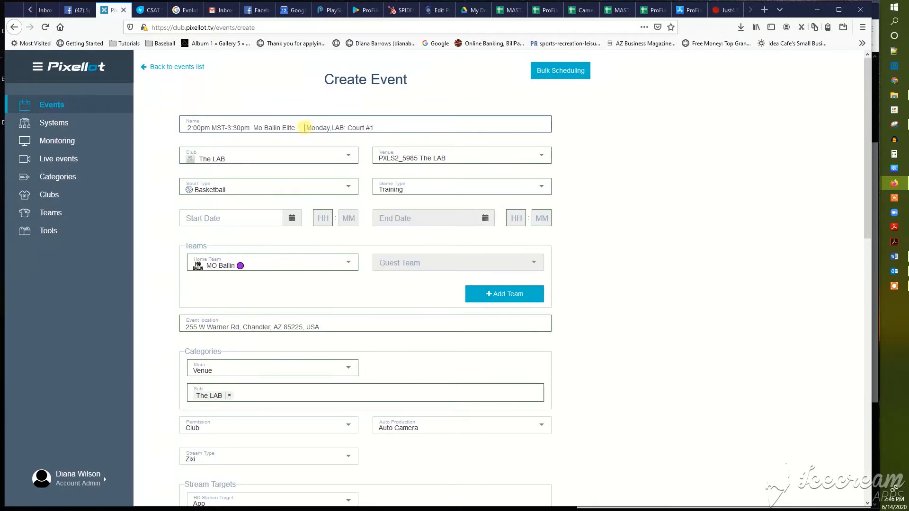
{"action": "key", "text": "BackSpace"}
{"action": "key", "text": "BackSpace"}
{"action": "key", "text": "BackSpace"}
{"action": "key", "text": "BackSpace"}
{"action": "key", "text": "BackSpace"}
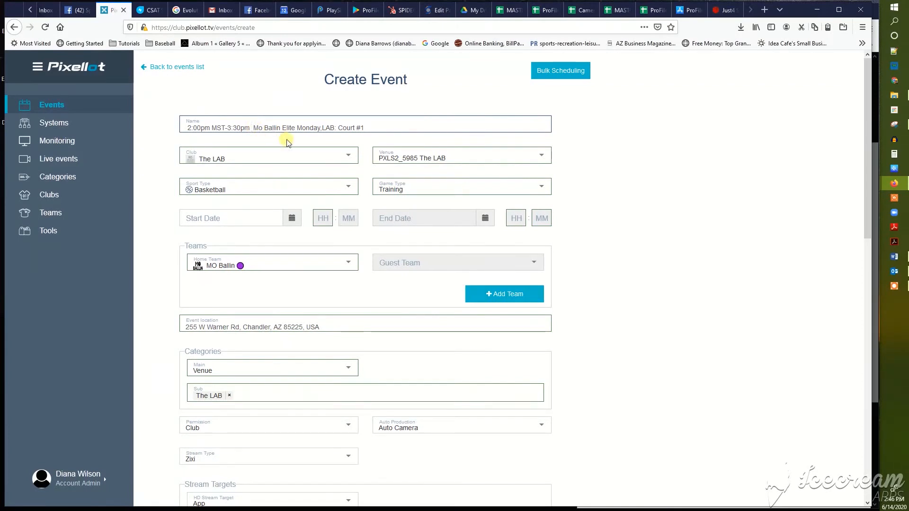
{"action": "type", "text": "6/15/20"}
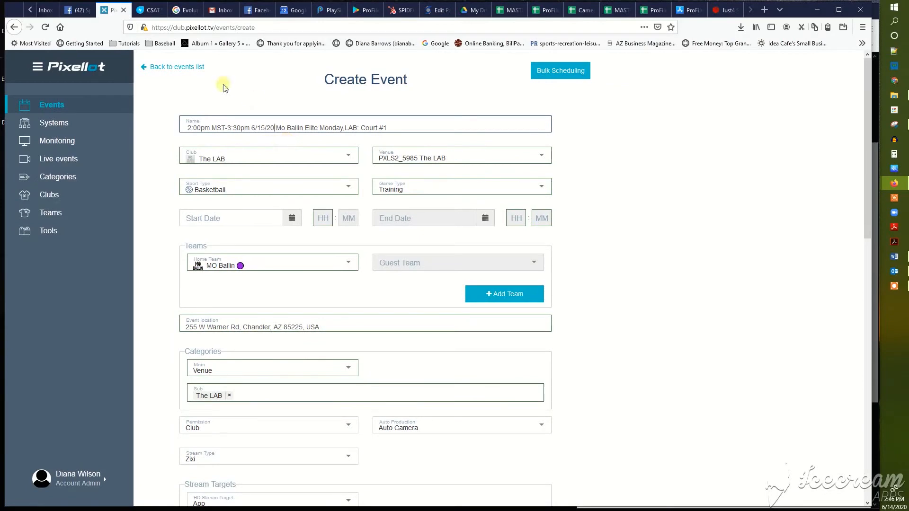
{"action": "left_click_drag", "start_coordinate": [226, 128], "coordinate": [217, 128]}
{"action": "key", "text": "BackSpace"}
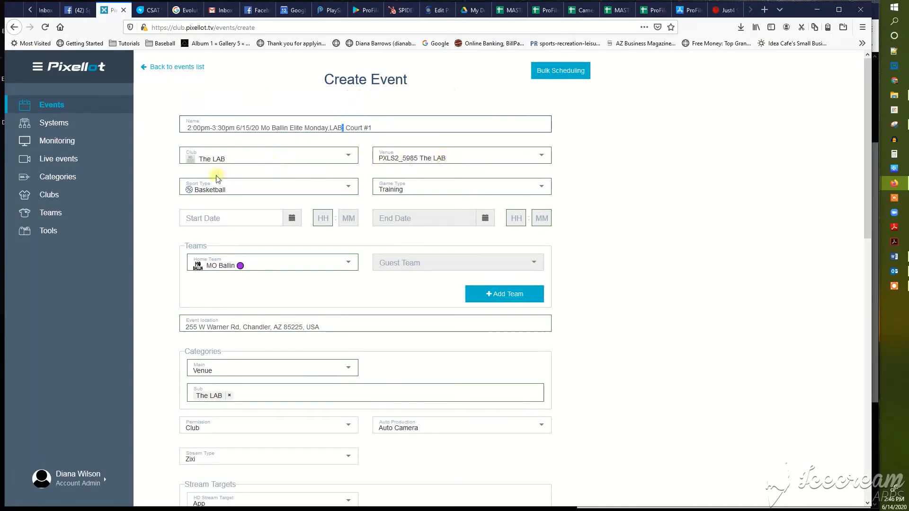
Step: Schedule the event on 15-06-2020 with a start time of 14:00 and an end time of 15:30
{"action": "left_click", "coordinate": [291, 218]}
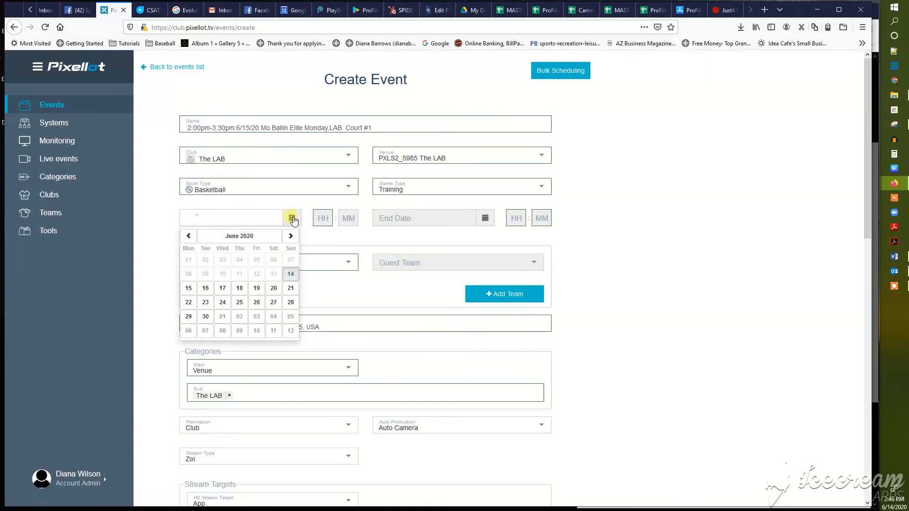
{"action": "left_click", "coordinate": [188, 289]}
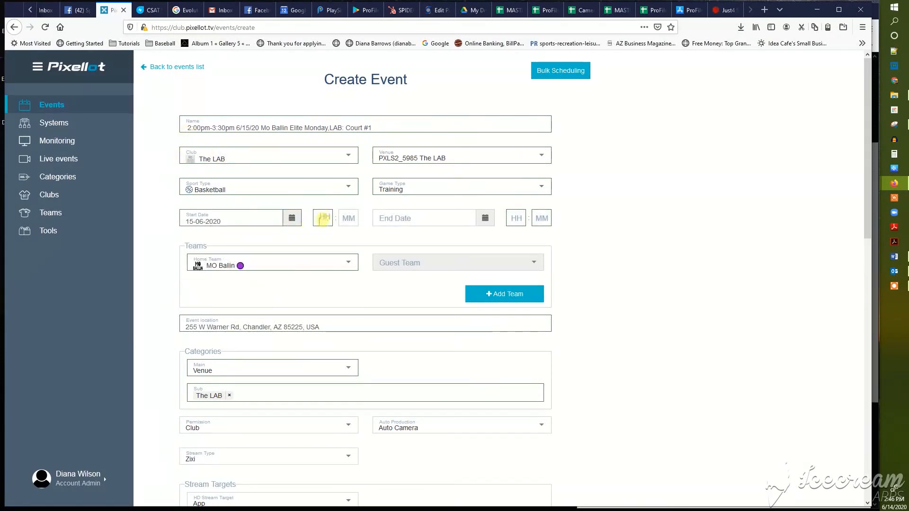
{"action": "type", "text": "14"}
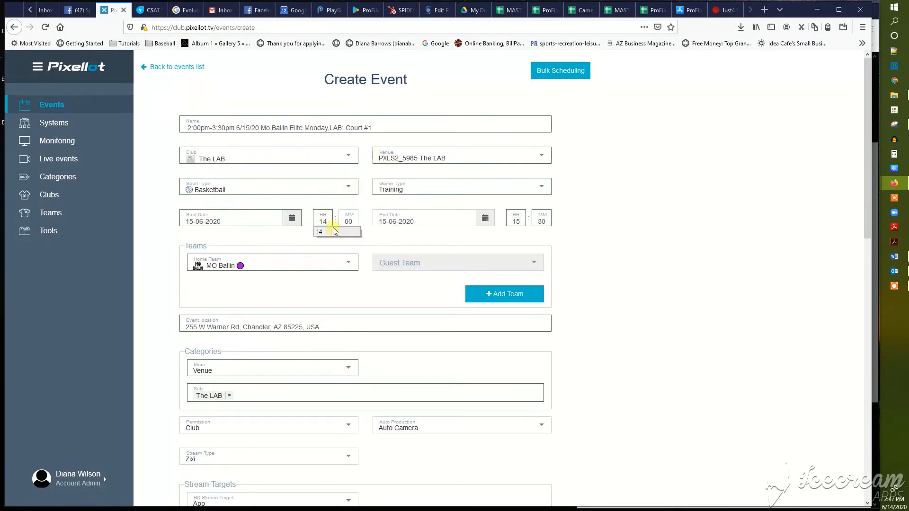
{"action": "left_click", "coordinate": [367, 240]}
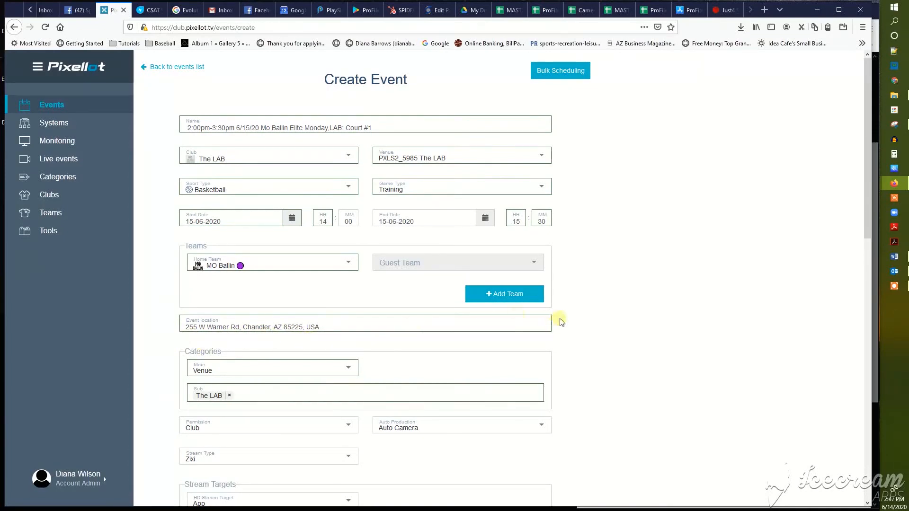
{"action": "scroll", "coordinate": [621, 270], "scroll_direction": "down", "scroll_amount": 4}
{"action": "scroll", "coordinate": [620, 257], "scroll_direction": "down", "scroll_amount": 1}
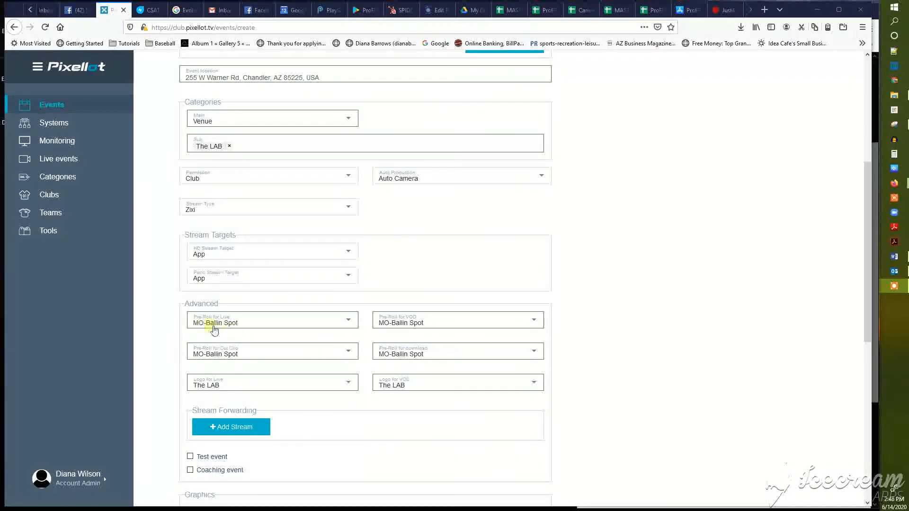
Step: Review the available Pre-Roll for Live options in the event's Advanced settings
{"action": "left_click", "coordinate": [343, 320]}
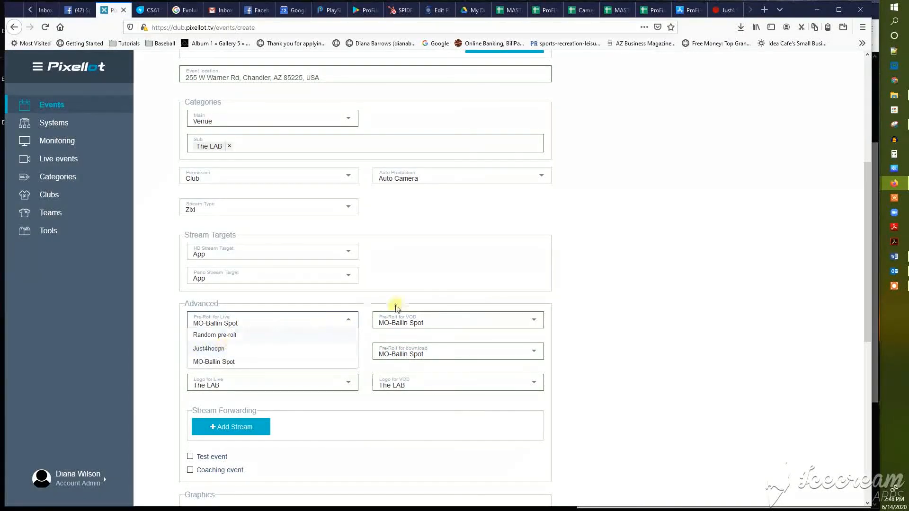
{"action": "left_click", "coordinate": [621, 311]}
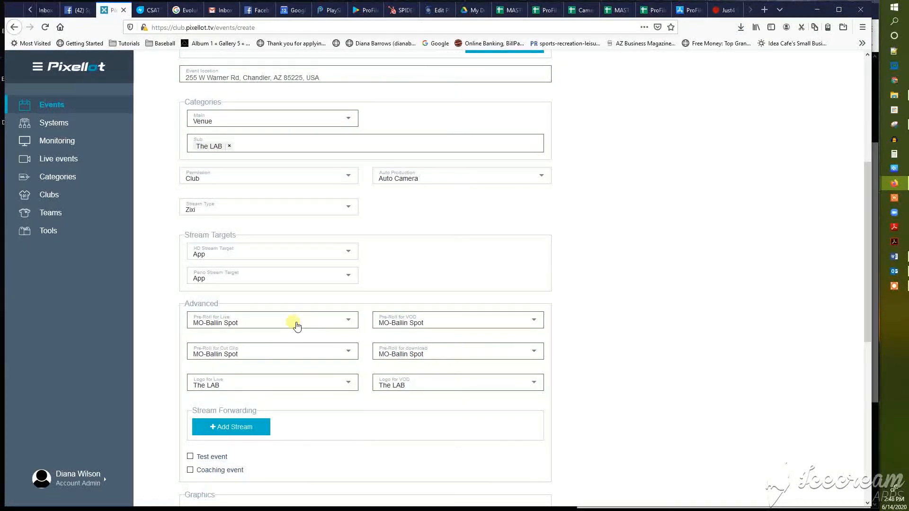
{"action": "left_click", "coordinate": [338, 320]}
{"action": "left_click", "coordinate": [338, 320]}
{"action": "left_click", "coordinate": [337, 319]}
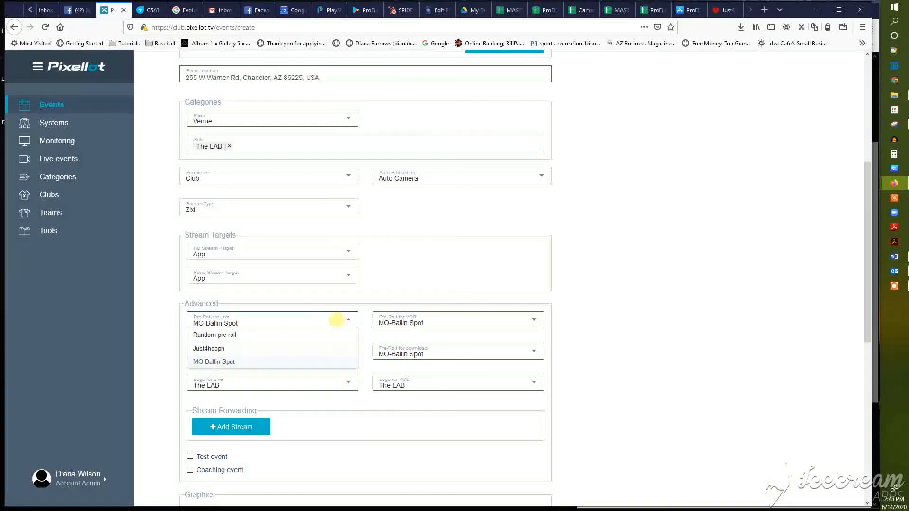
{"action": "left_click", "coordinate": [602, 311]}
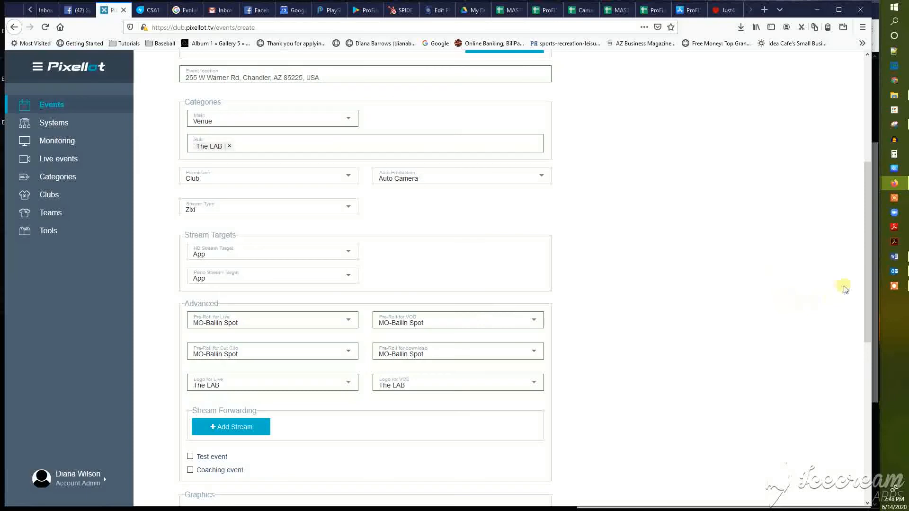
Step: Save the Mo Ballin Elite event with the option that opens a new event form
{"action": "left_click_drag", "start_coordinate": [867, 278], "coordinate": [835, 351]}
{"action": "scroll", "coordinate": [819, 379], "scroll_direction": "up", "scroll_amount": 3}
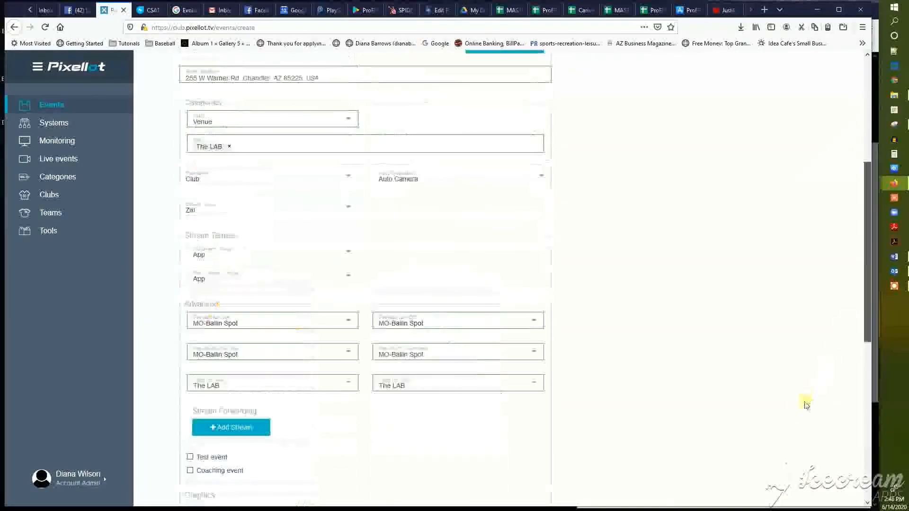
{"action": "scroll", "coordinate": [832, 378], "scroll_direction": "down", "scroll_amount": 7}
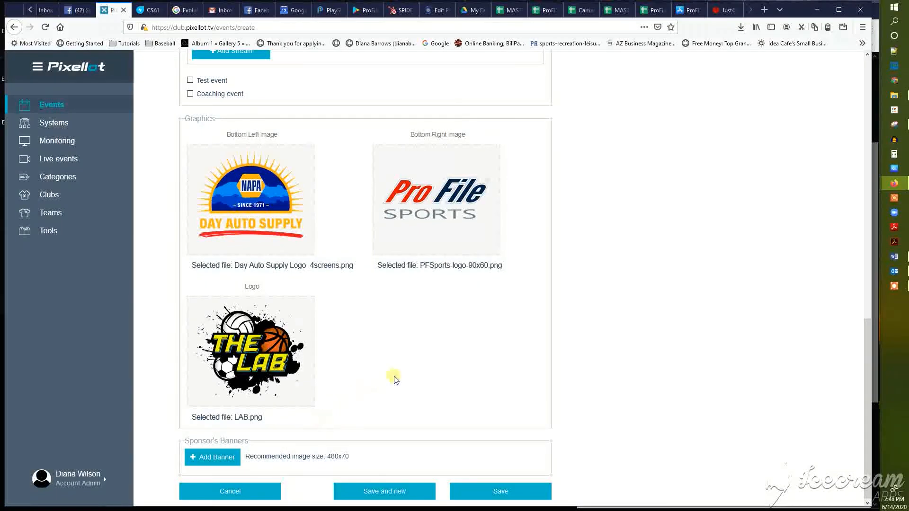
{"action": "left_click", "coordinate": [373, 492]}
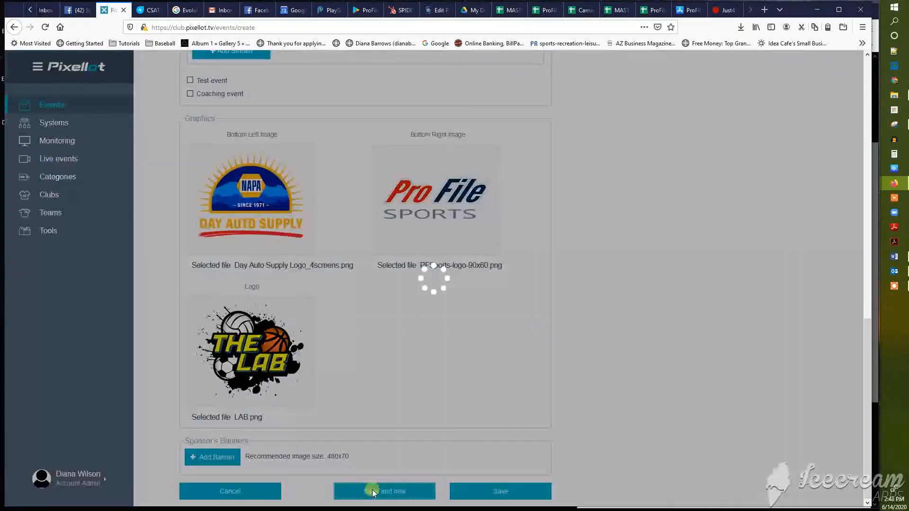